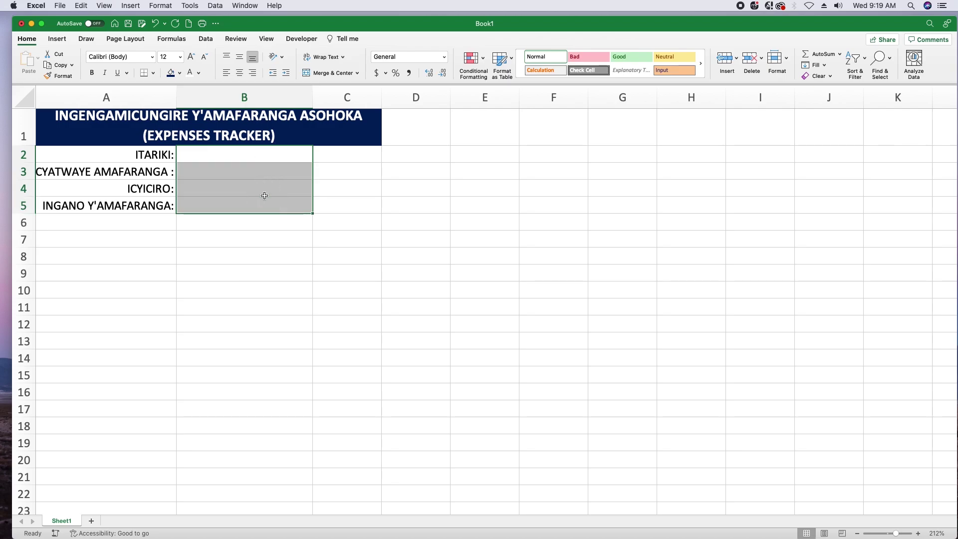
Add a conditional formatting rule that fills the entry cells B2:B5 with light green when they are blank
left_click(482, 63)
left_click(497, 148)
left_click_drag(480, 118, 368, 123)
left_click(325, 144)
left_click(313, 178)
left_click(306, 225)
left_click(297, 217)
left_click(280, 240)
left_click(269, 257)
left_click(332, 256)
left_click(317, 311)
left_click_drag(524, 74, 362, 167)
left_click(365, 184)
left_click(280, 223)
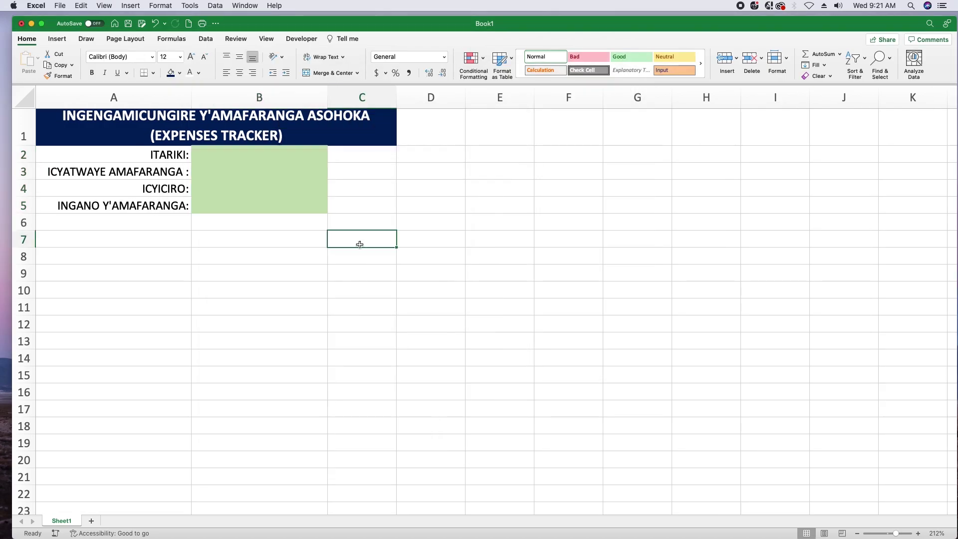
left_click_drag(113, 239, 238, 289)
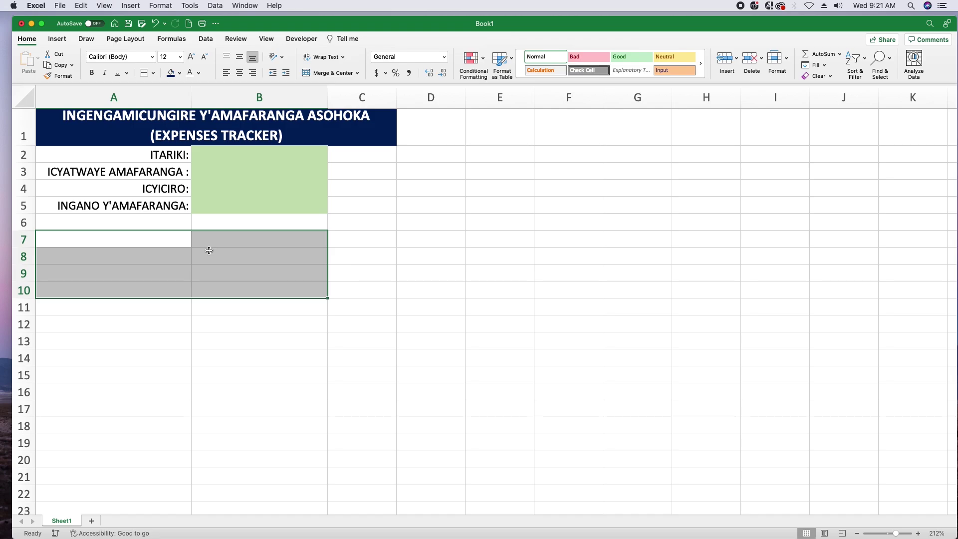
left_click(234, 273)
Apply dotted borders around and between the green entry cells B2:B5
left_click_drag(244, 156, 270, 206)
left_click(153, 73)
left_click(175, 359)
left_click(374, 151)
left_click(541, 124)
left_click(605, 349)
left_click(260, 291)
left_click(528, 208)
left_click(606, 349)
Increase the height of rows 2 to 5 and widen column B
left_click_drag(23, 155, 23, 206)
left_click_drag(25, 213, 25, 218)
left_click_drag(327, 97, 346, 98)
Enter trial text in cell B2 and discard it
left_click(254, 158)
type("HIGFHBHDSBFD")
key("Return")
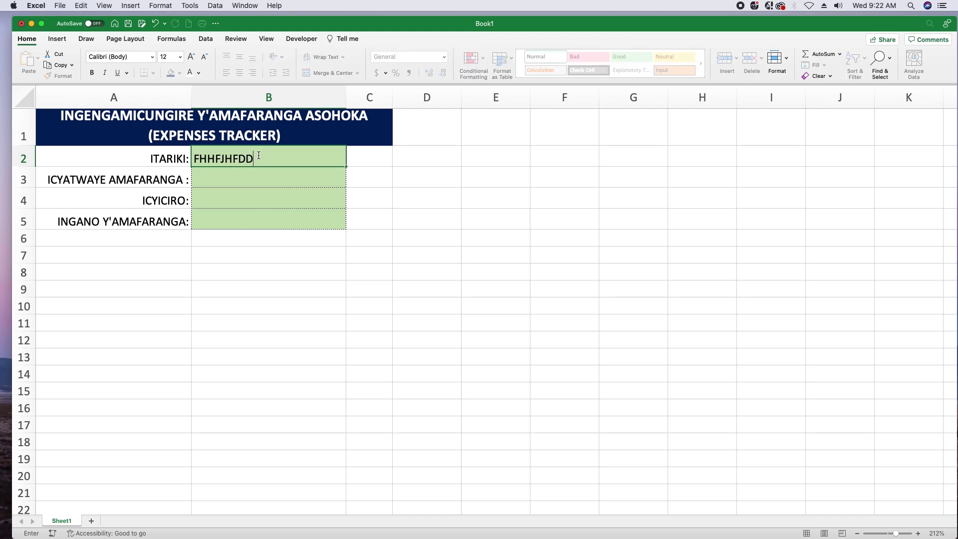
key("Escape")
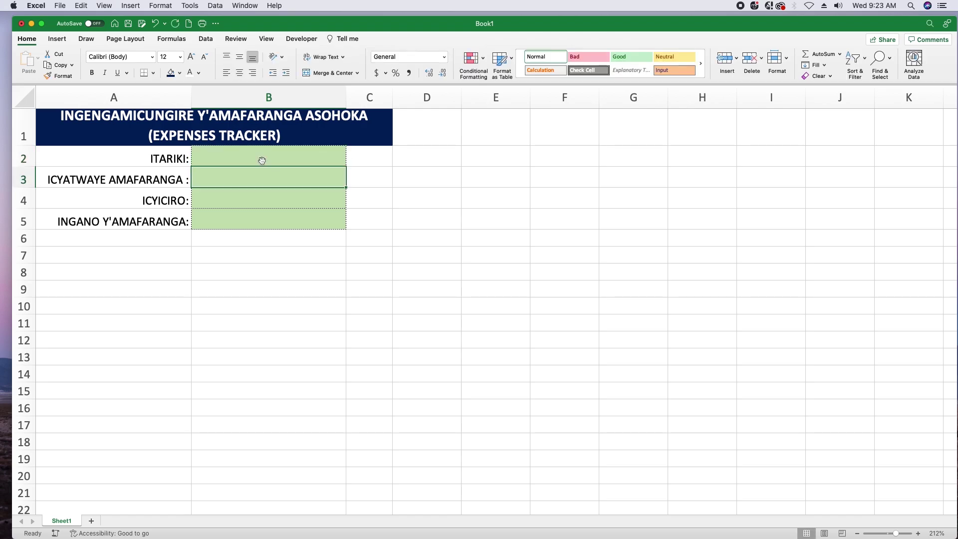
Add a conditional formatting rule that fills B2:B5 with light orange when the cells contain an entry
left_click_drag(262, 160, 266, 219)
left_click(473, 64)
left_click(499, 147)
left_click(340, 146)
left_click(297, 190)
left_click(439, 173)
left_click(349, 190)
left_click(338, 186)
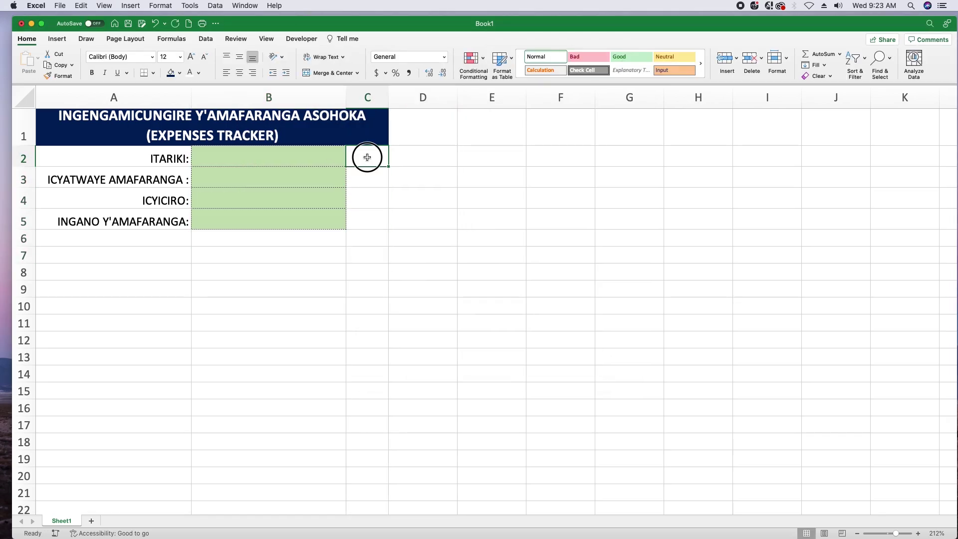
Enter =IF(B2="","","P") in cell C2 and fill the formula down to C5
left_click_drag(269, 159, 271, 210)
left_click(368, 159)
type("=IF(")
left_click(295, 159)
type("=\"\",\"\",\"P")
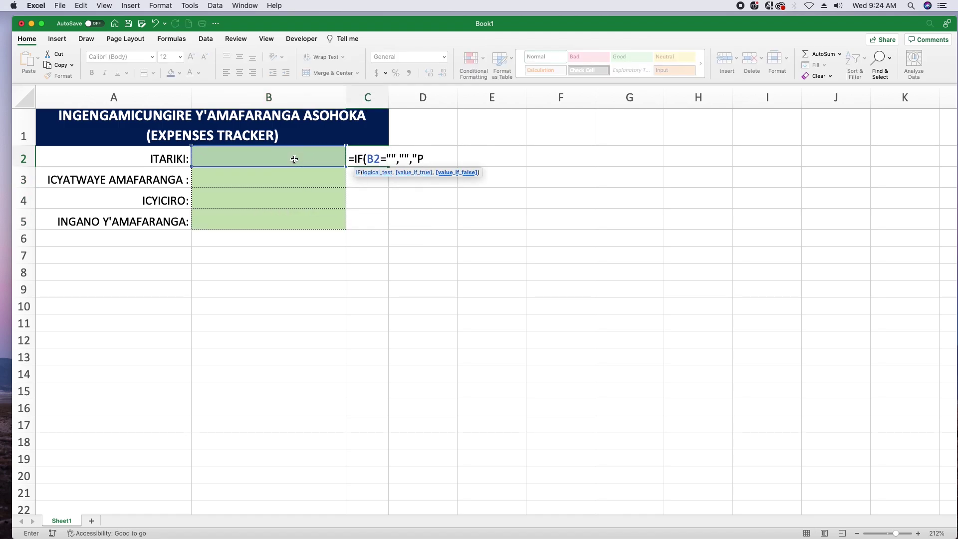
type("\")")
key("Return")
left_click(376, 157)
left_click_drag(389, 166, 394, 215)
Enter the test text HH in the entry cells B2:B5
left_click(289, 159)
type("HH")
key("Return")
type("HH")
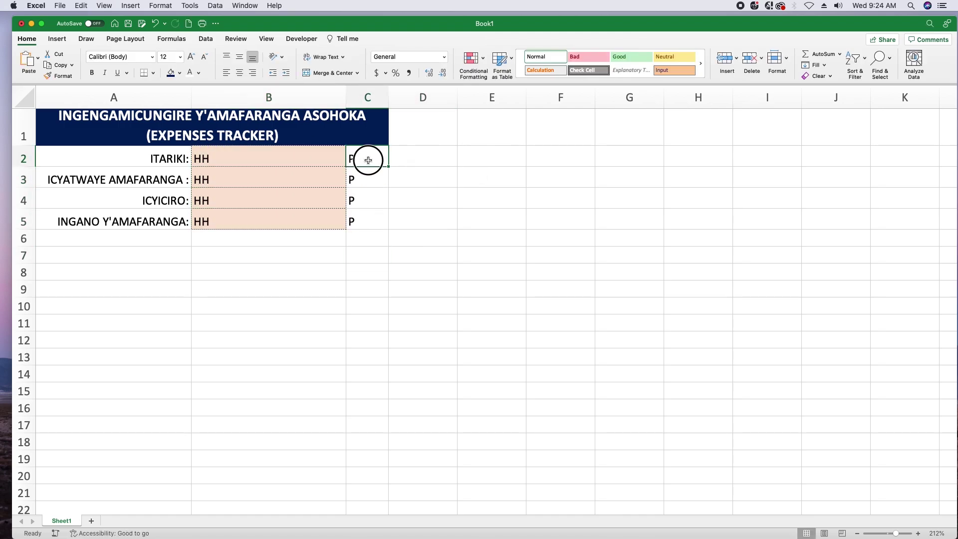
Format C2:C5 with the Wingdings 2 font at size 18, centered horizontally
left_click_drag(368, 159, 366, 227)
left_click(152, 56)
scroll(150, 225, "down", 10)
left_click(130, 241)
left_click(240, 74)
left_click(191, 57)
Clear the HH test text from the entry cells in column B
left_click(300, 157)
key("Delete")
left_click(287, 177)
key("Delete")
left_click(281, 196)
key("Delete")
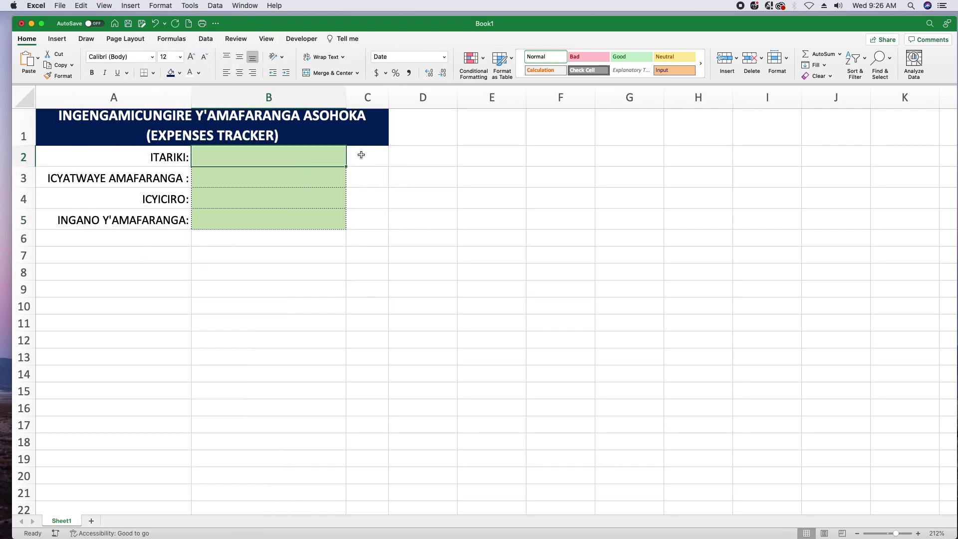
Add a conditional formatting rule to C2:C5 with dark blue fill and white font for cells showing a check mark
left_click_drag(361, 155, 366, 219)
left_click(472, 60)
left_click(501, 148)
left_click(472, 138)
left_click(499, 163)
left_click(464, 178)
left_click(525, 92)
left_click(449, 130)
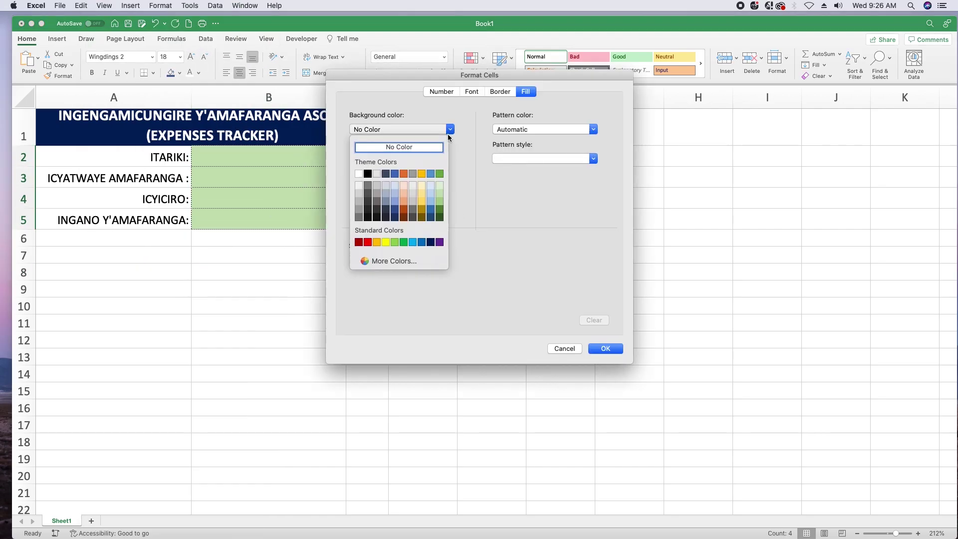
left_click(431, 242)
left_click(471, 92)
left_click(541, 208)
left_click(501, 254)
left_click(605, 348)
left_click(579, 202)
Fill the form with the sample entry 2/5/08, GUHAHA, IBIRYO and 12000 in B2:B5
left_click(277, 156)
type("2/5/08")
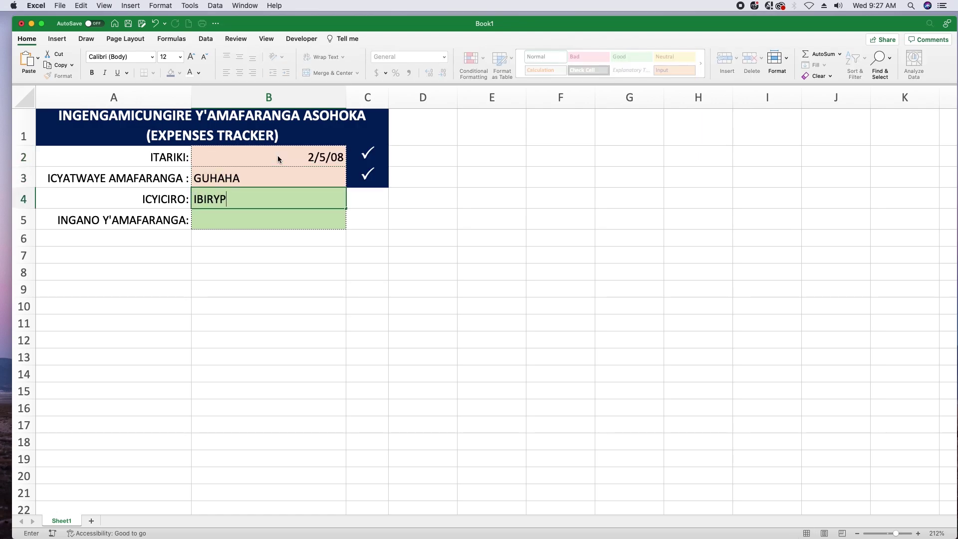
key("BackSpace")
type("O")
key("Return")
type("12000")
key("Return")
Format the amount in B5 as currency without decimals, using the RWF symbol
left_click(300, 218)
left_click(444, 57)
left_click(412, 269)
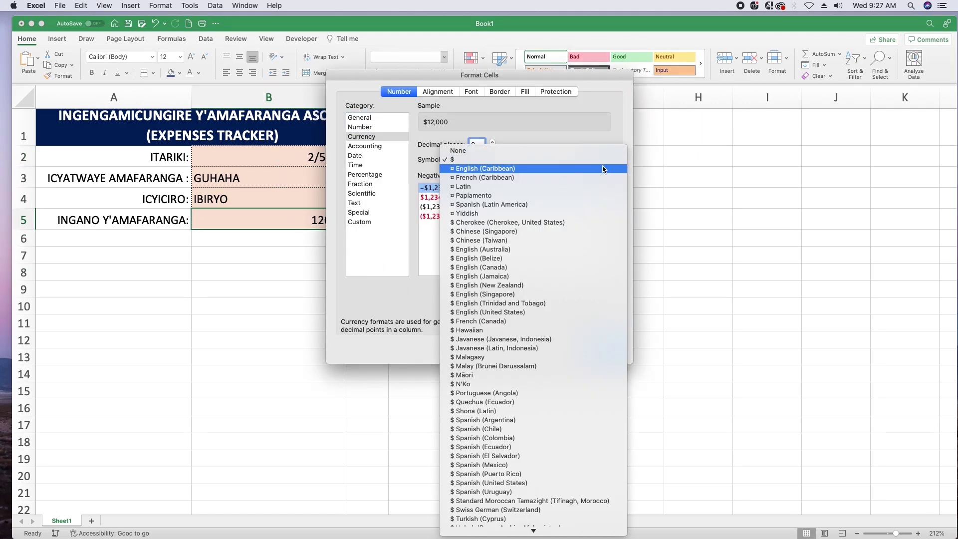
scroll(549, 349, "down", 20)
left_click(499, 359)
left_click(605, 349)
Center the entries in B2:B5 horizontally
left_click_drag(278, 160, 299, 220)
left_click(240, 73)
left_click(300, 255)
Rename Sheet1 as DataEntryForm and add a second sheet named DataBase
double_click(61, 521)
type("DataEntryForm")
left_click(117, 457)
left_click(114, 520)
double_click(120, 521)
type("DataBase")
Select the field labels in A2:A5 on the DataEntryForm sheet
left_click(75, 520)
left_click_drag(144, 157, 147, 211)
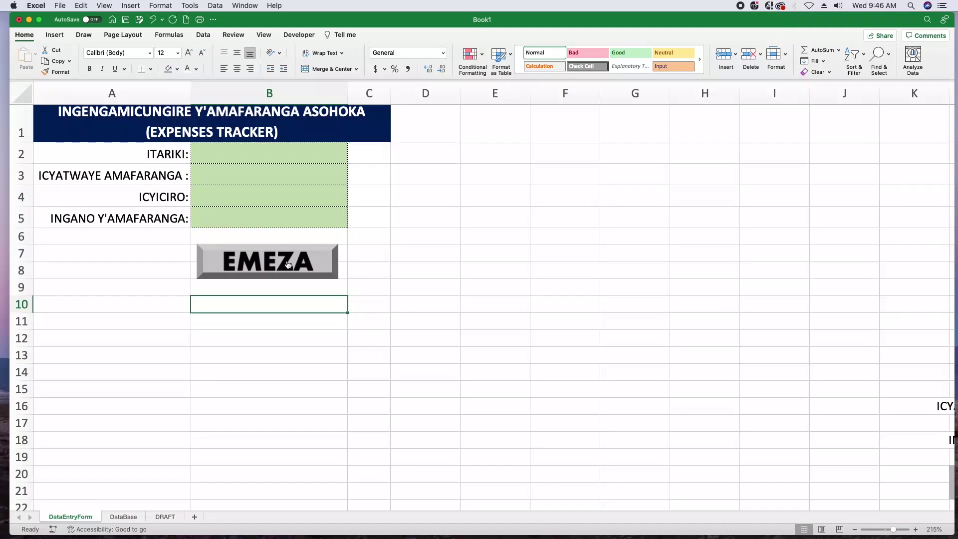
Enter the date 24/10/2024 and the expense description Kwishyura inzu in the form
left_click(267, 151)
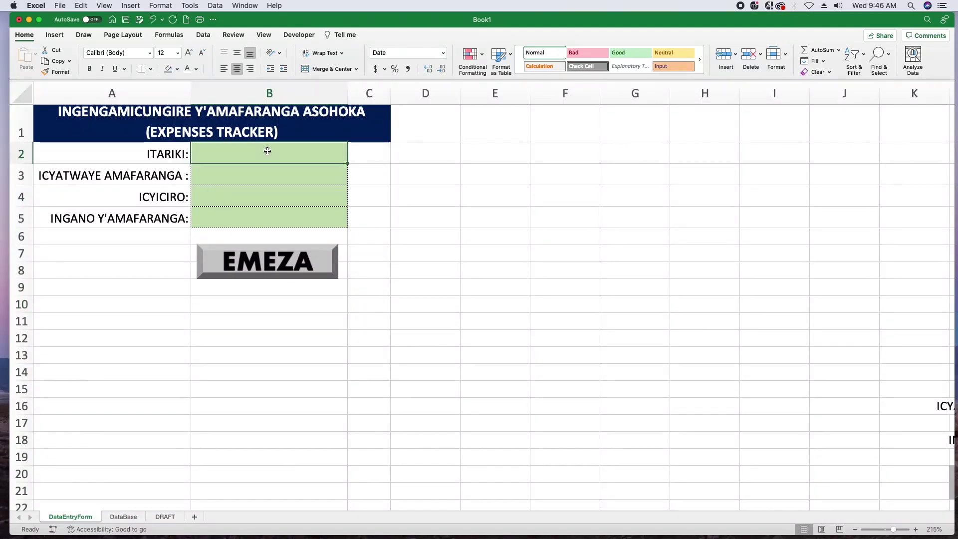
type("24/1")
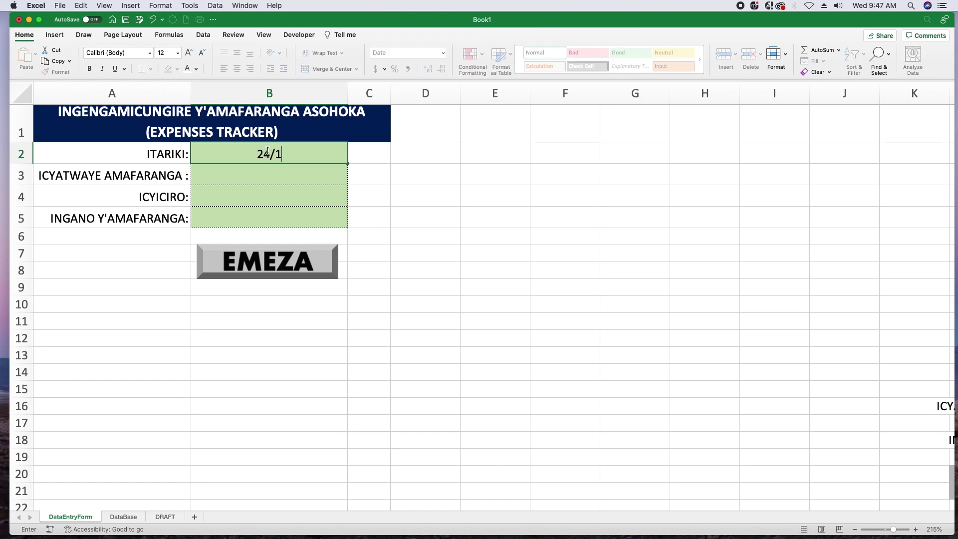
type("0/2024")
key("Return")
type("Kwishyura inzu")
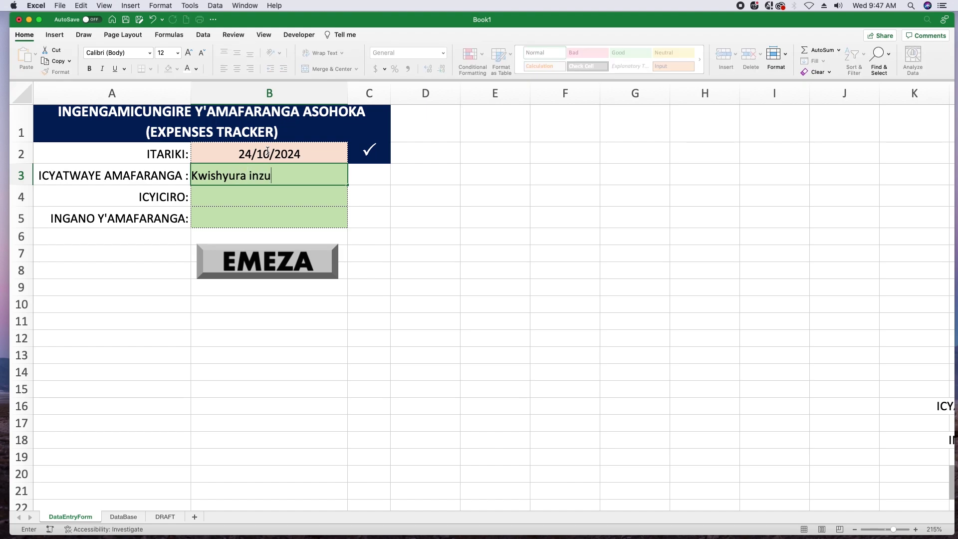
key("Return")
Enter the category ICUMBI and the amount 250000, submit the record and check it on the DataBase sheet
type("ICUMBI")
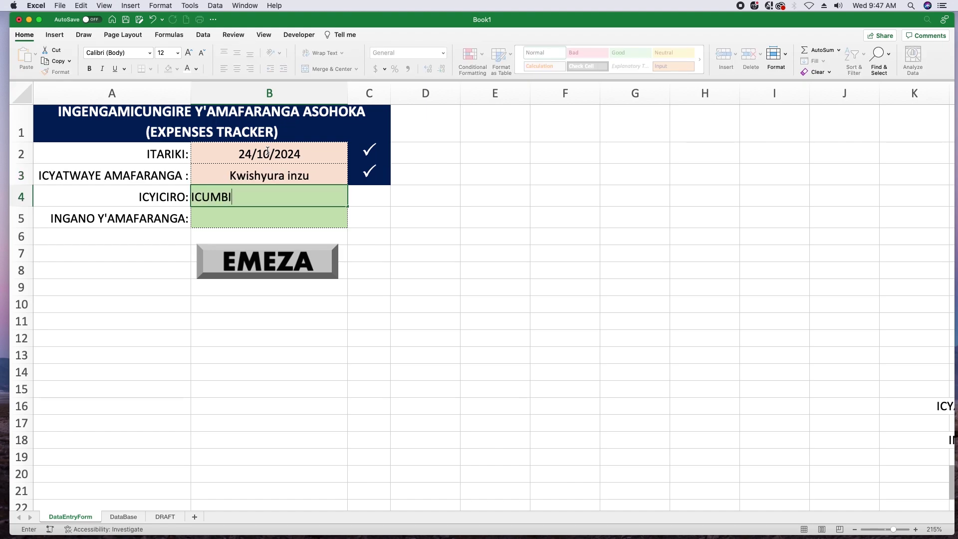
key("Return")
type("250000")
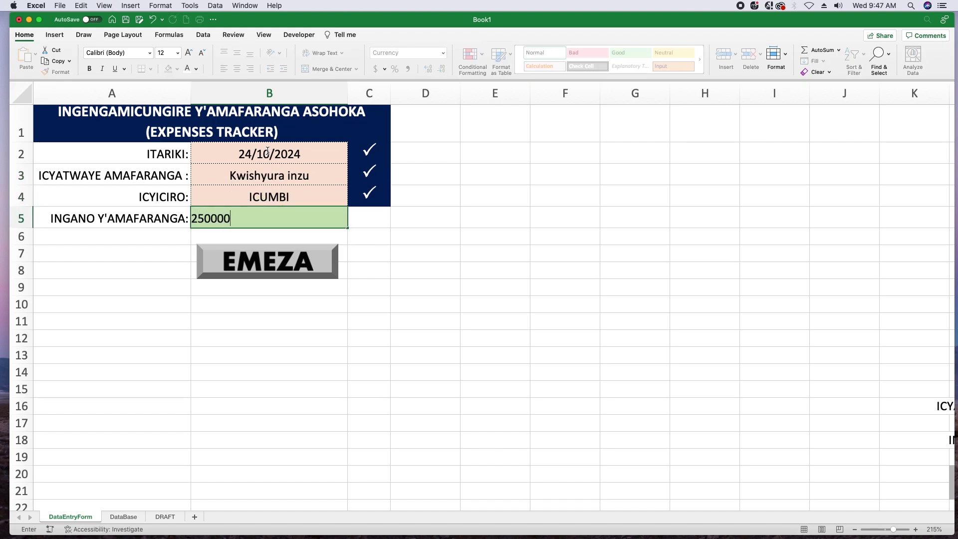
key("Return")
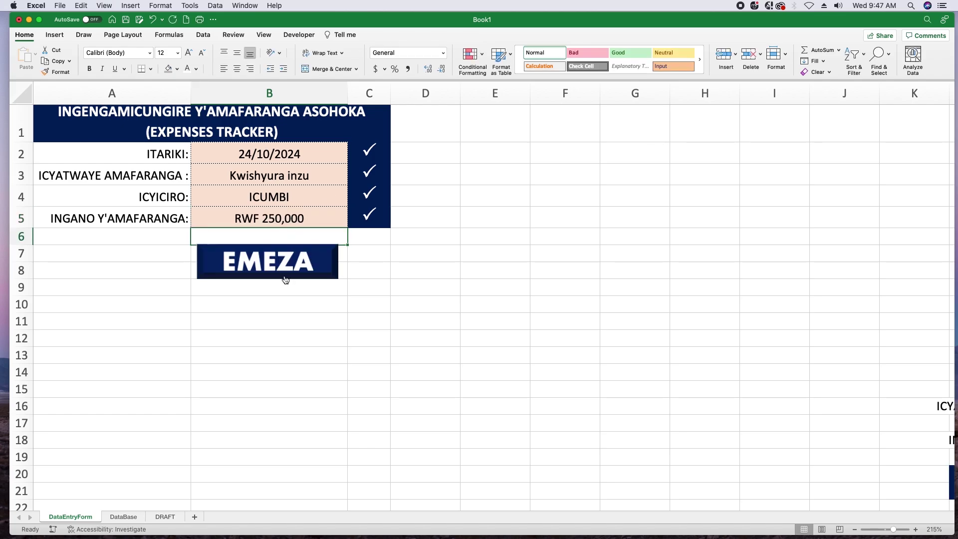
left_click(282, 271)
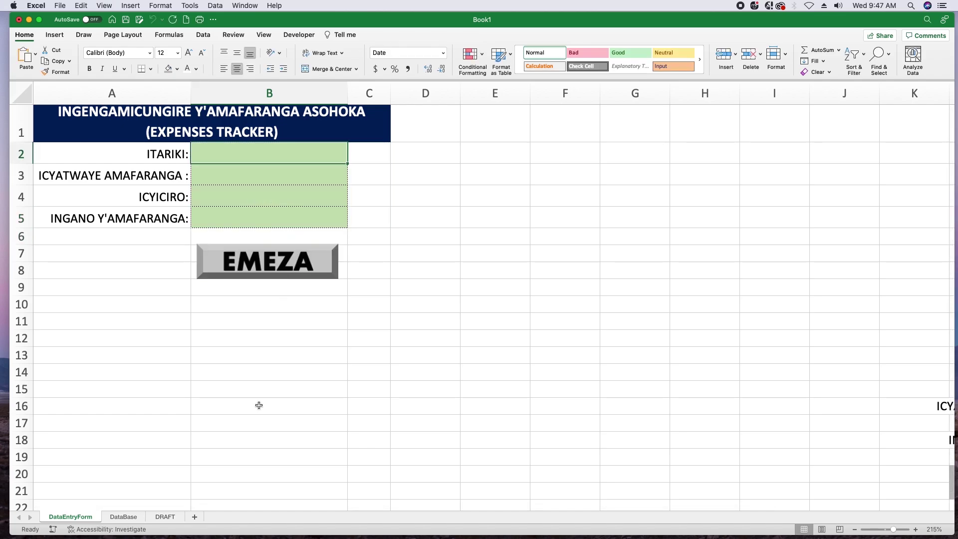
left_click(122, 517)
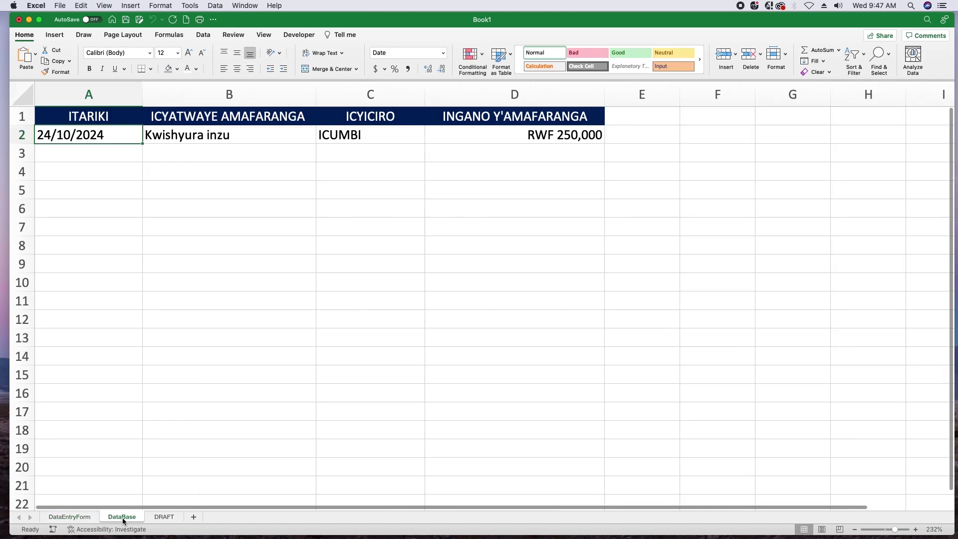
Start a new record on the DataEntryForm sheet with the date =TODAY() and the description Kugura inyama
left_click(70, 518)
type("=TODAY()")
key("Return")
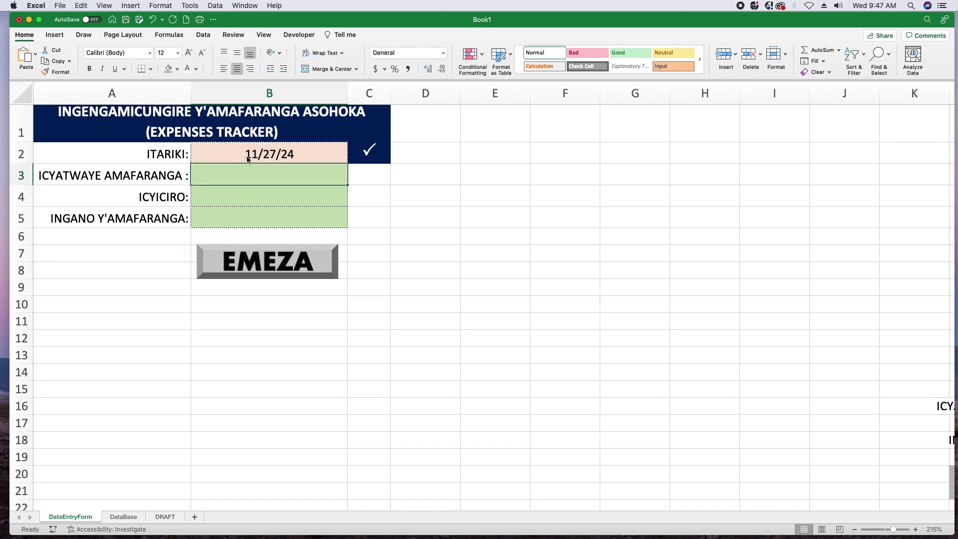
type("KUGURA")
key("BackSpace")
key("BackSpace")
key("BackSpace")
key("BackSpace")
key("BackSpace")
type("ugura inyama")
key("Return")
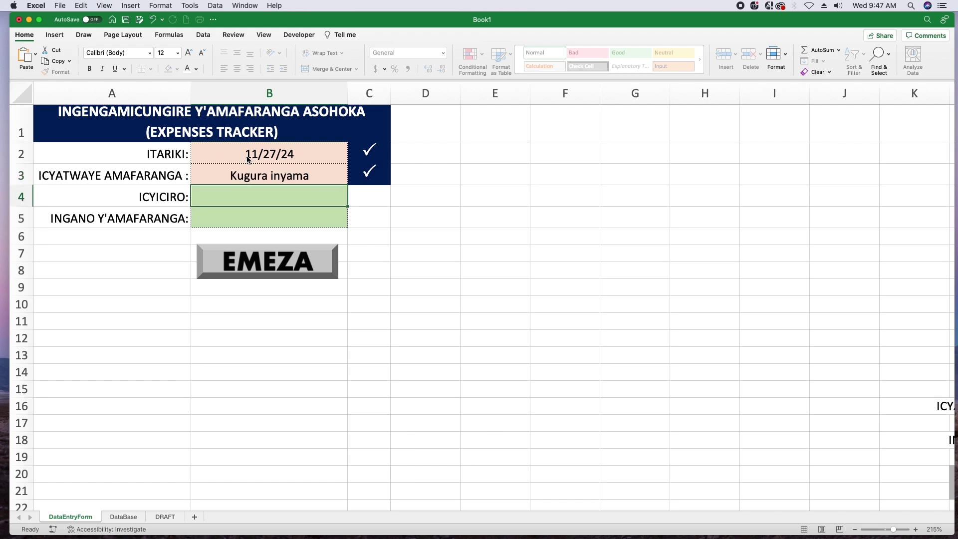
Enter the category IBIRYO and the amount 10000, submit the record and check it on the DataBase sheet
type("IBIRYO")
key("Return")
type("100")
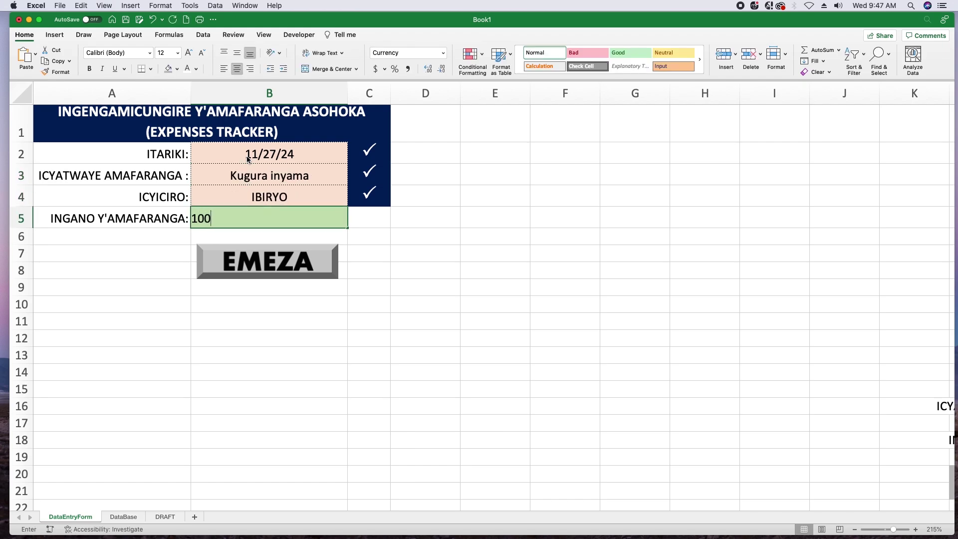
type("00")
key("Return")
left_click(277, 265)
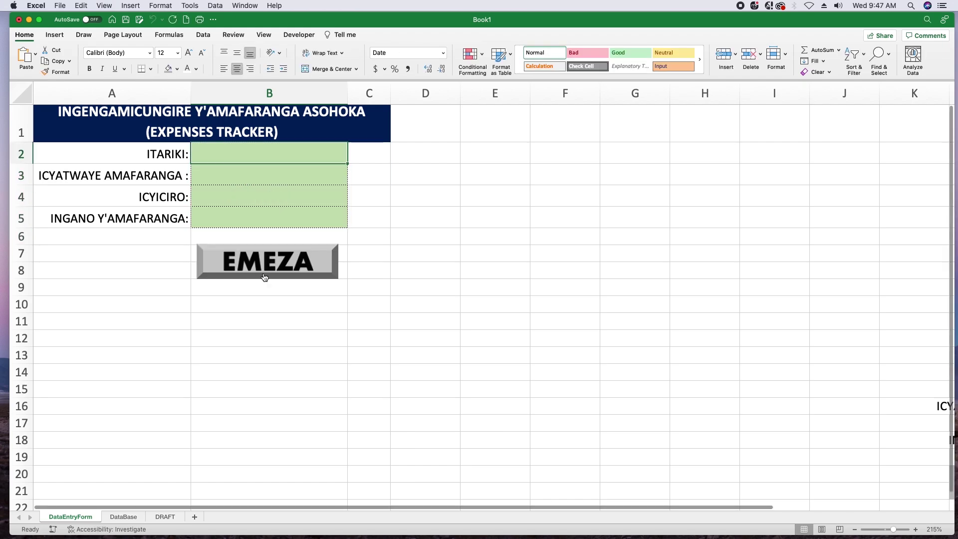
left_click(131, 517)
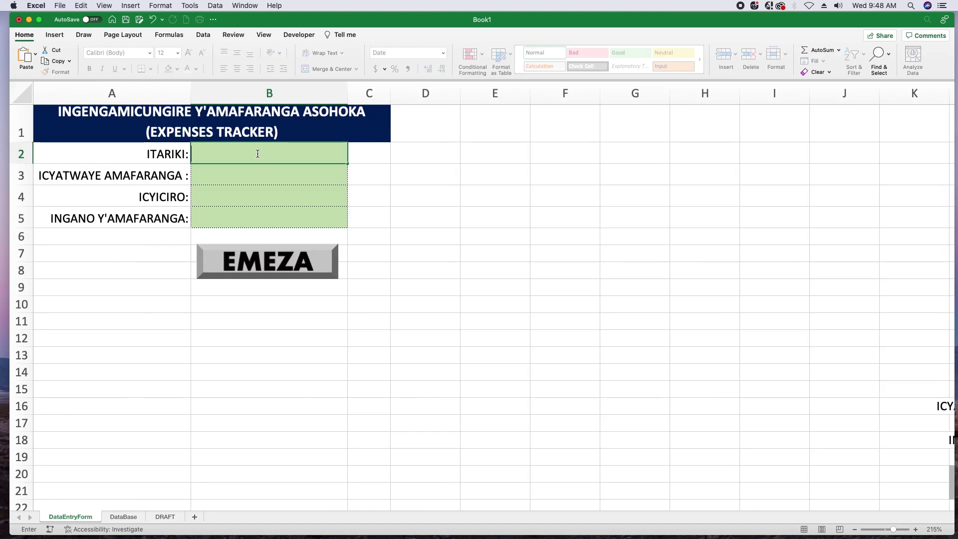
Start another form record with the date =today() and the description Kugura isabune
type("=today()")
key("Return")
type("Kug")
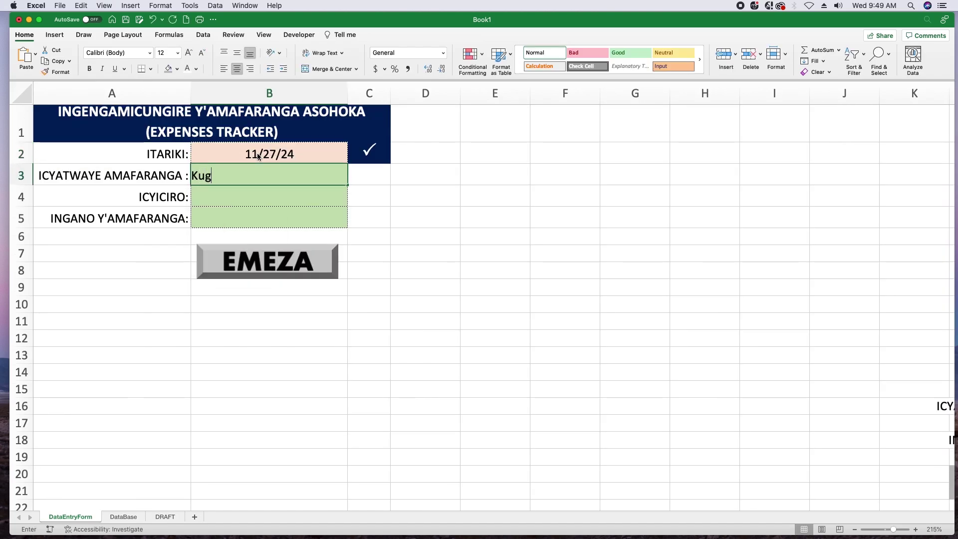
type("ura isabune")
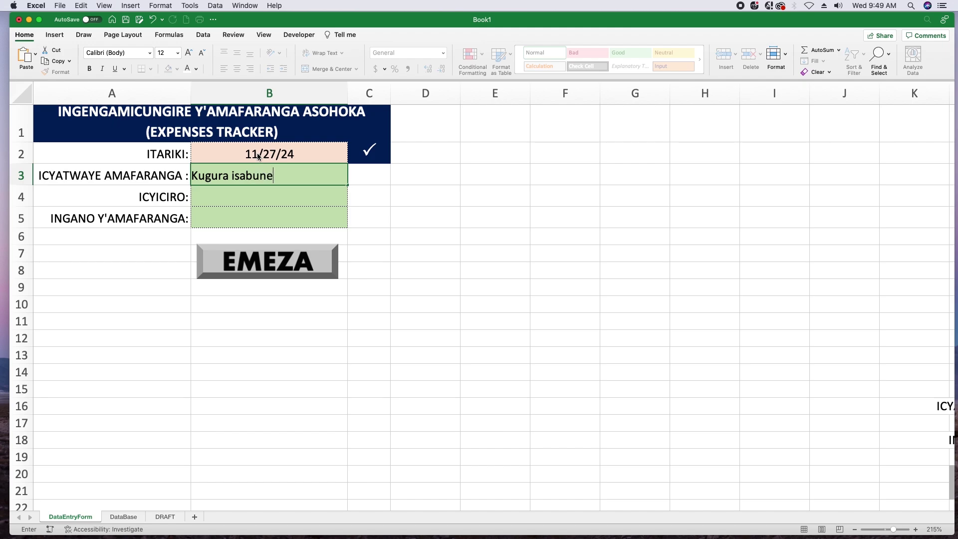
key("Return")
Enter the category IBIKORESHO BYO MURUGO and the amount 1500, submit the record and check it on the DataBase sheet
type("IBIKOR")
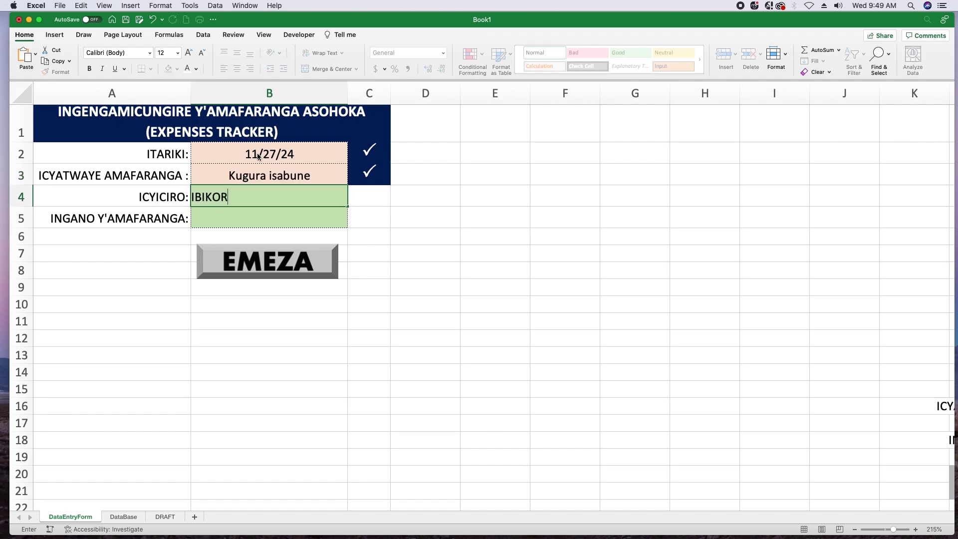
type("ESHO BYO MURUGO")
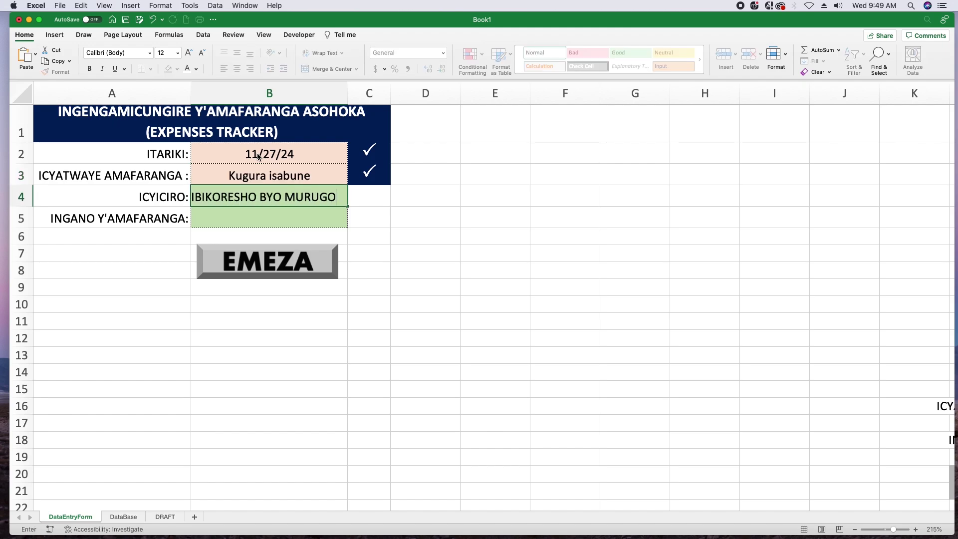
key("Return")
type("1500")
key("Return")
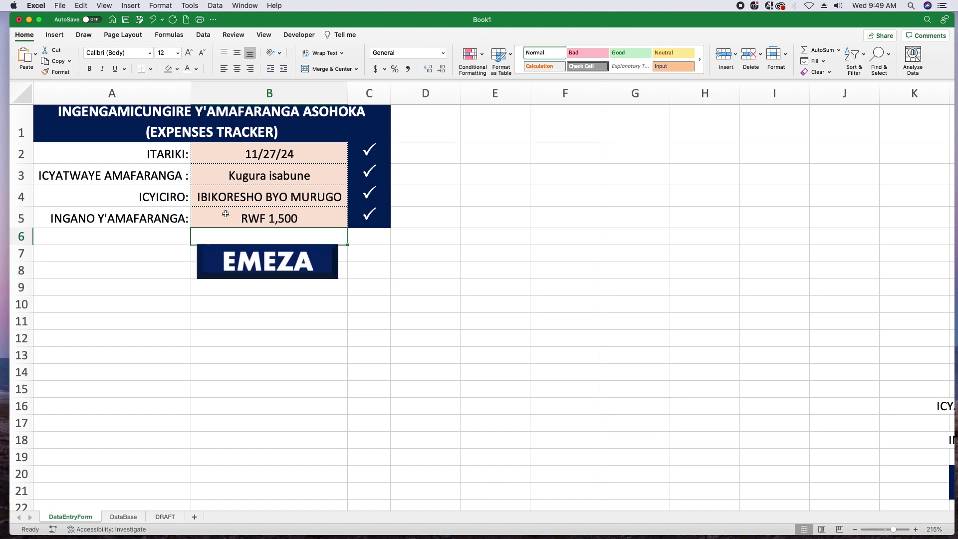
left_click(277, 265)
left_click(123, 517)
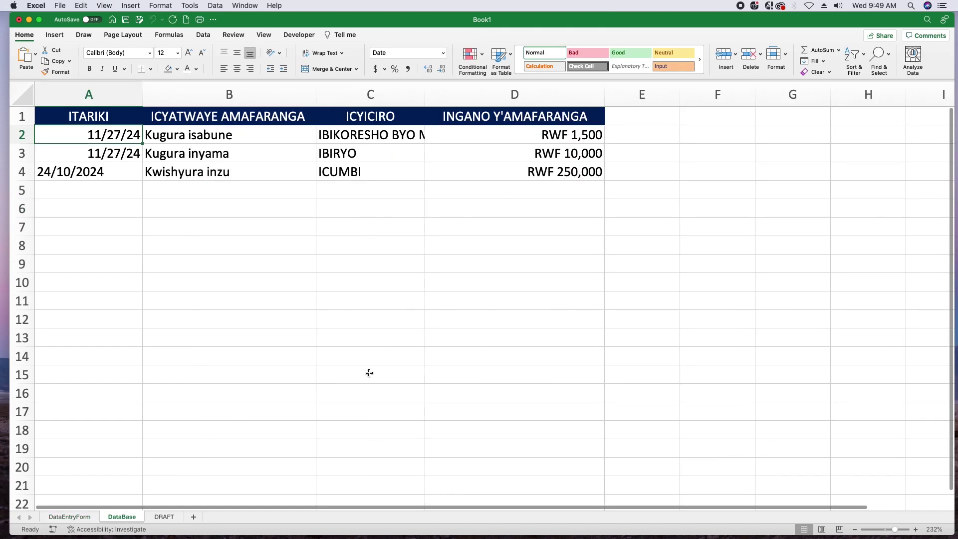
left_click(369, 373)
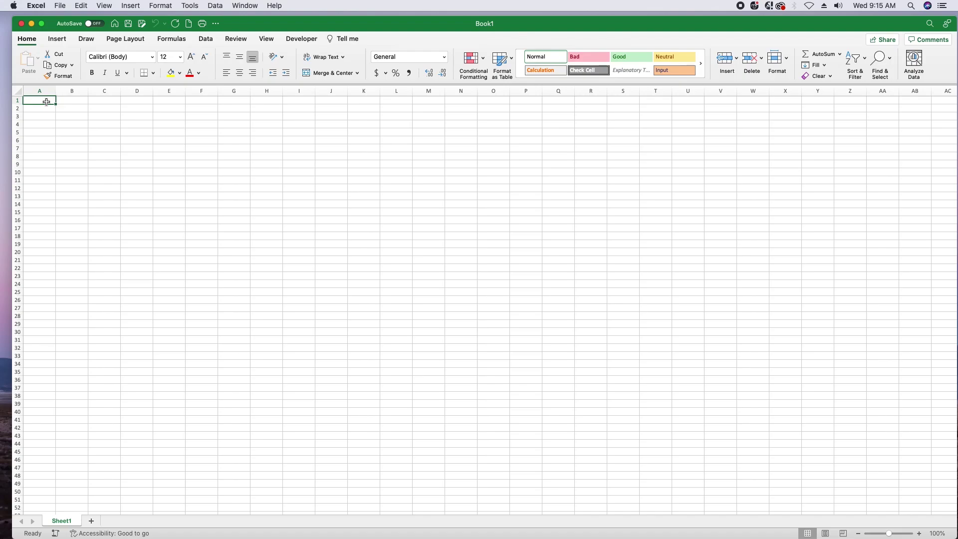
Enter the title INENGAMICUNGIRE Y'AMAFARANGA ASOHOKA (EXPENSES TRACKER) in cell A1 of the blank sheet
type("INENGAMICUNGIRE Y'AMAFARANGA ASOHOKA (EXPENSES TRACH")
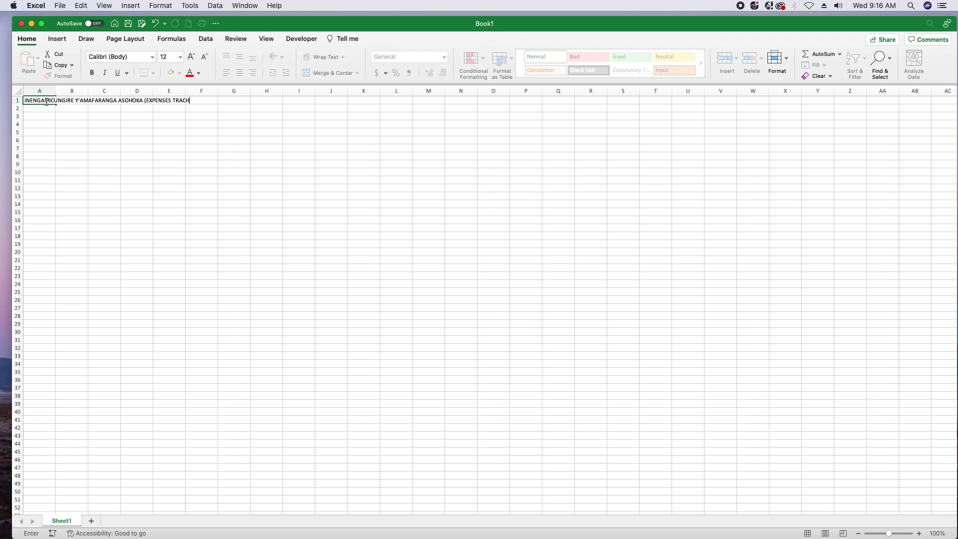
type(")")
left_click(47, 139)
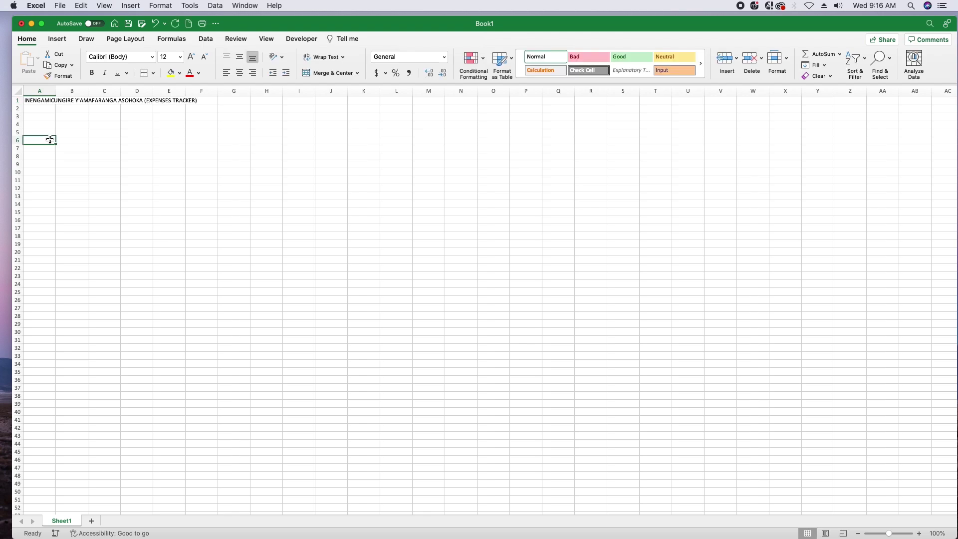
left_click_drag(891, 535, 896, 533)
left_click(165, 181)
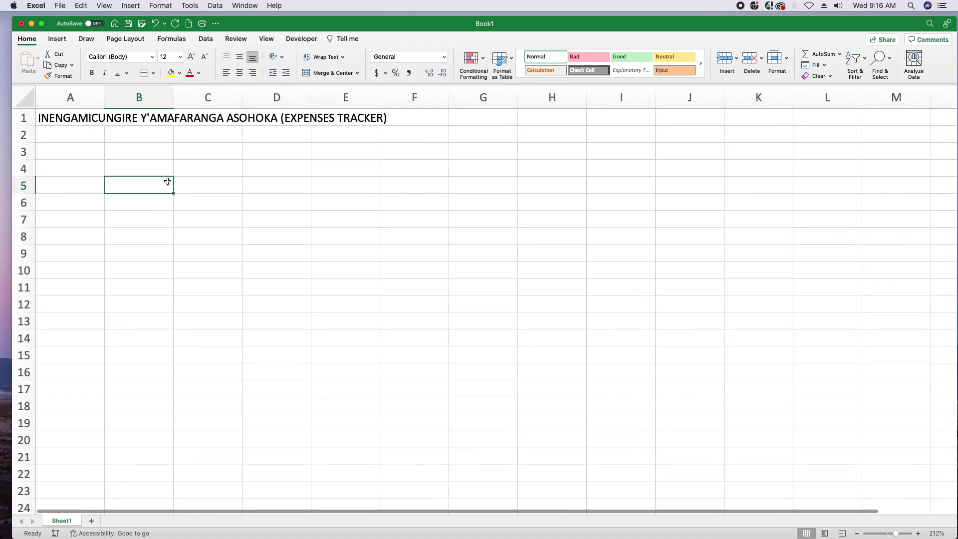
Enter the form labels ITARIKI, ICYATWAYE AMAFARANGA and ICYICIRO in cells A2 to A4
left_click(54, 133)
type("ITARIKI")
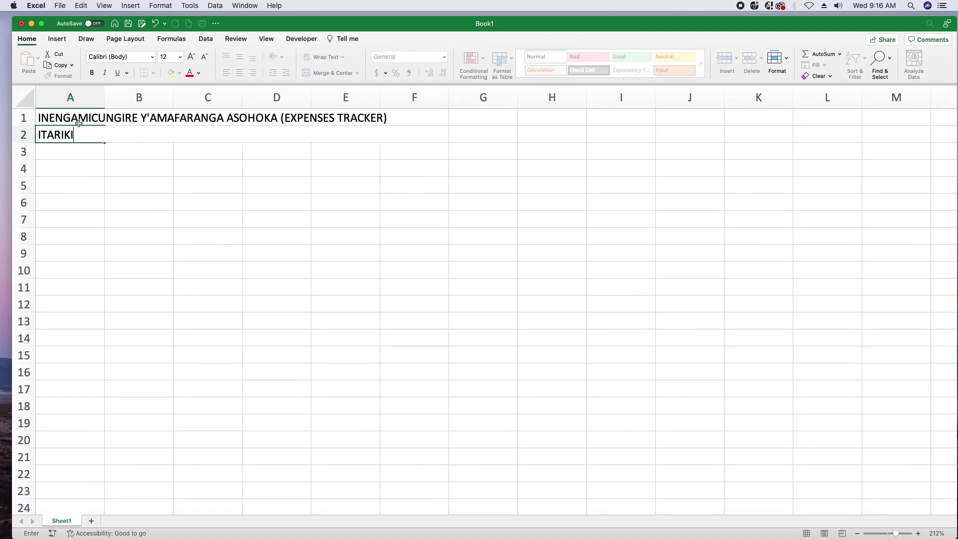
key("Return")
type("ICYAT")
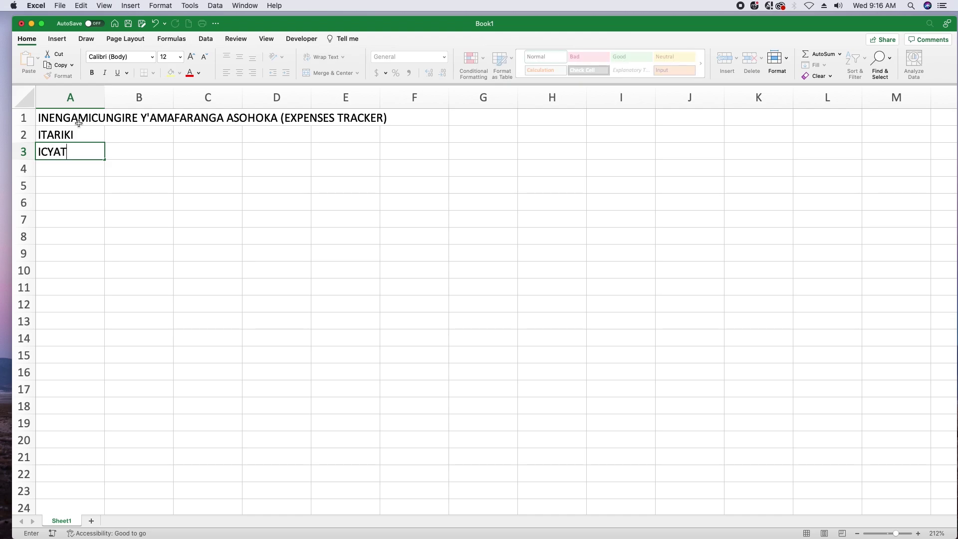
type("WAYE AMAFARANGA")
key("Return")
type("ICYICIRO")
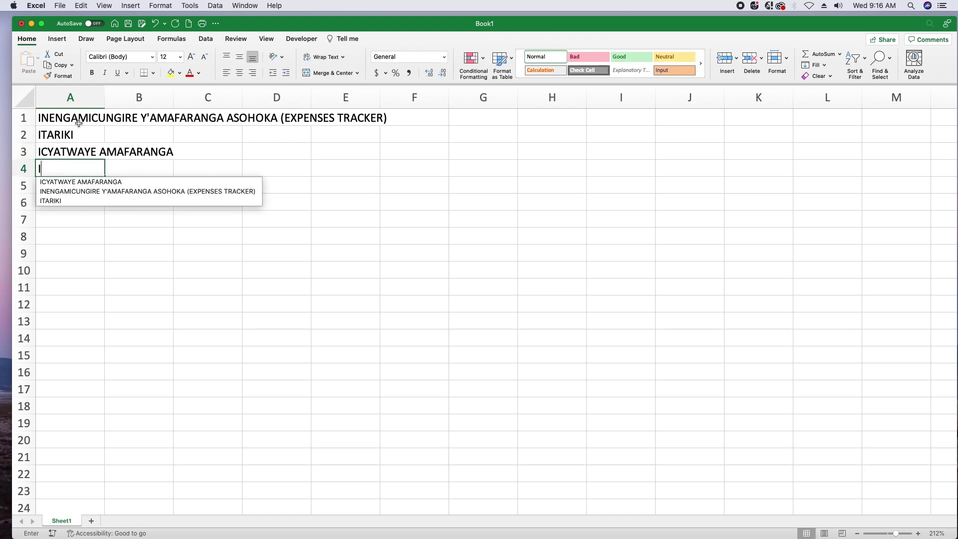
key("Return")
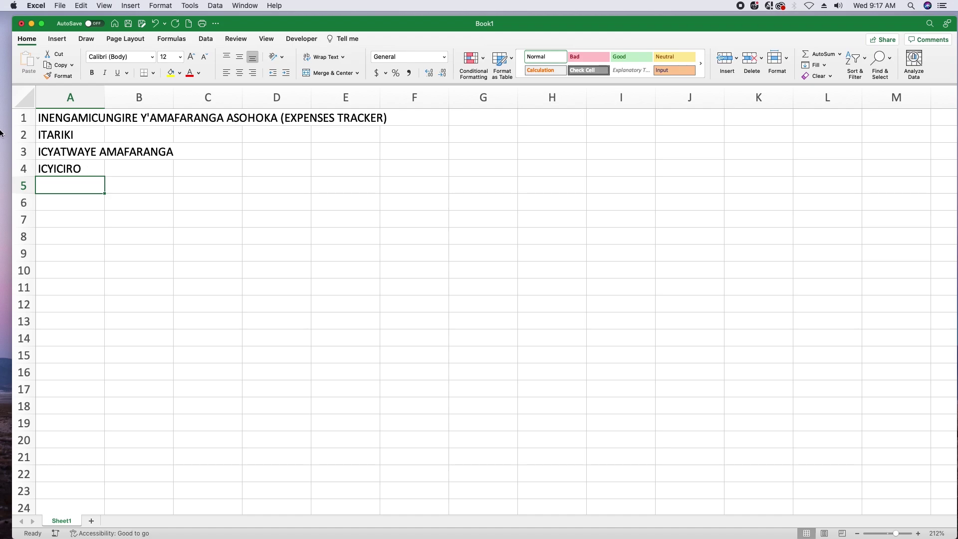
Correct the first word of the title in cell A1 to INGENGAMICUNGIRE
double_click(57, 117)
key("BackSpace")
key("BackSpace")
type("NGE")
Enter the label INGANO Y'AMAFARANGA in cell A5
left_click(85, 186)
type("INGAN")
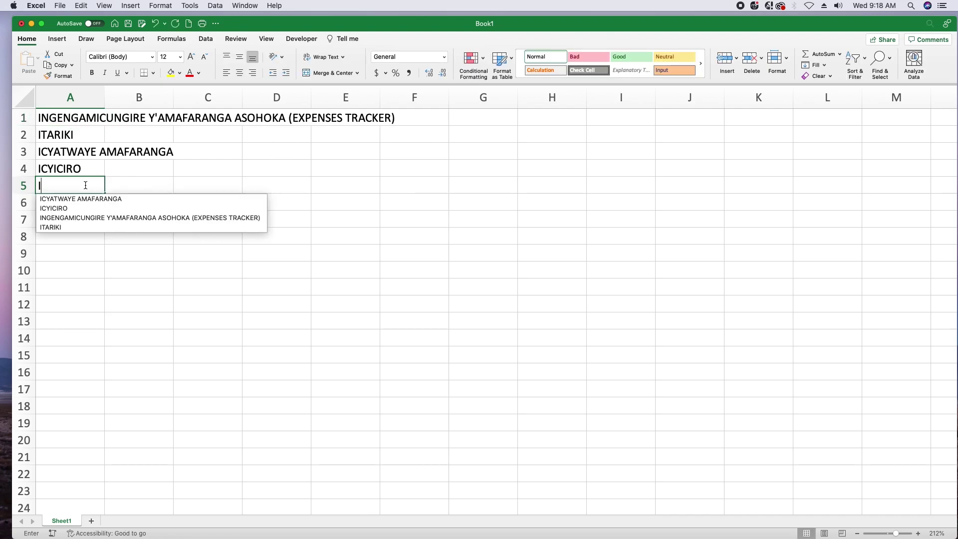
type("O Y'AMAFARANGA")
key("Return")
key("Return")
key("Return")
Widen column A to about the length of the labels and column B to a similar width
left_click_drag(105, 96, 177, 97)
left_click_drag(113, 134, 111, 180)
left_click(199, 183)
left_click_drag(245, 98, 313, 99)
left_click(296, 131)
Merge and center the title across A1:C1, wrap its text and make row 1 tall enough for two lines
left_click_drag(62, 116, 337, 117)
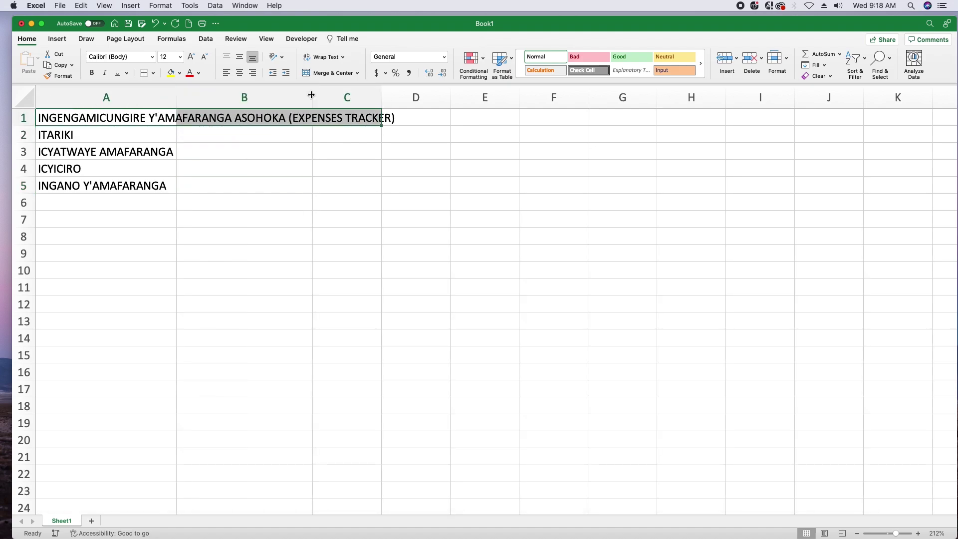
left_click(330, 73)
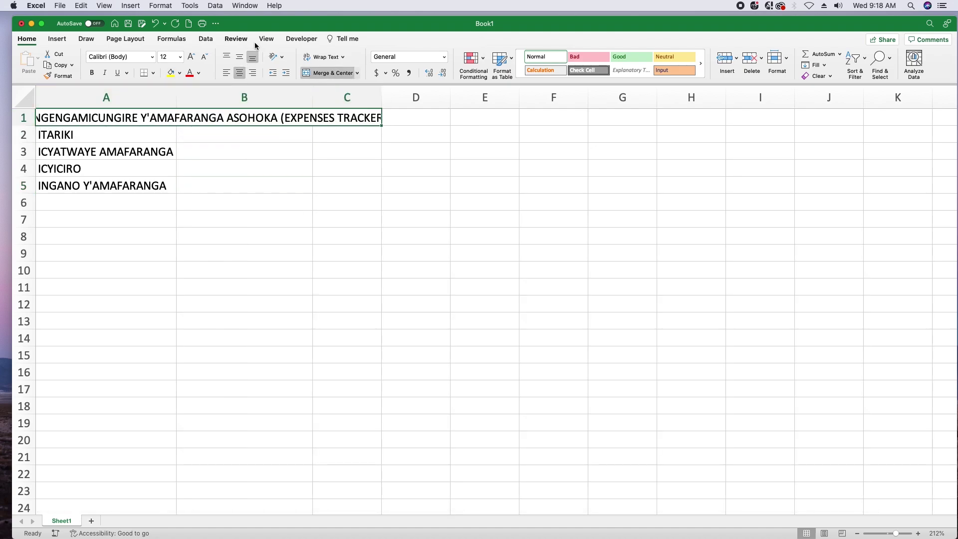
left_click(322, 57)
left_click_drag(20, 129, 22, 149)
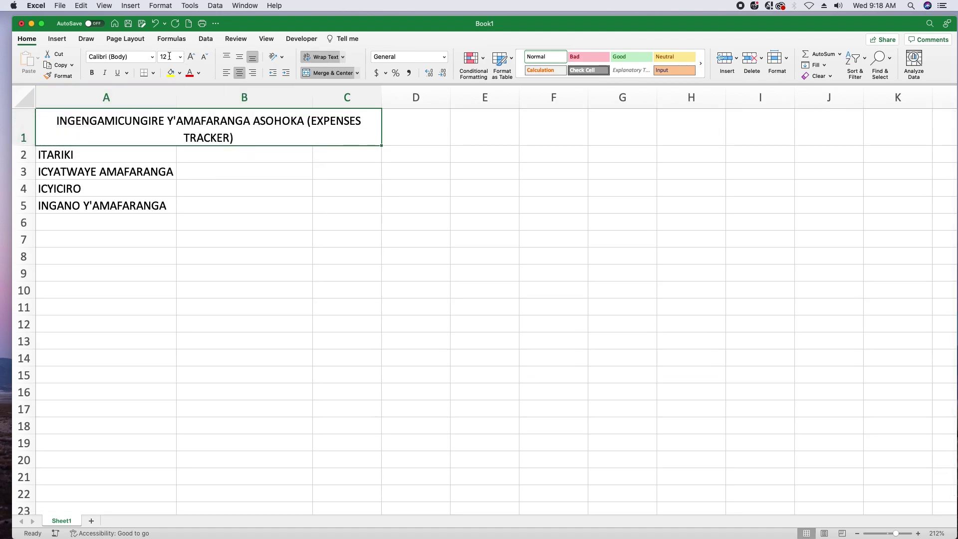
Format the title as 14-point bold white text on a dark blue fill
left_click(191, 57)
left_click(93, 74)
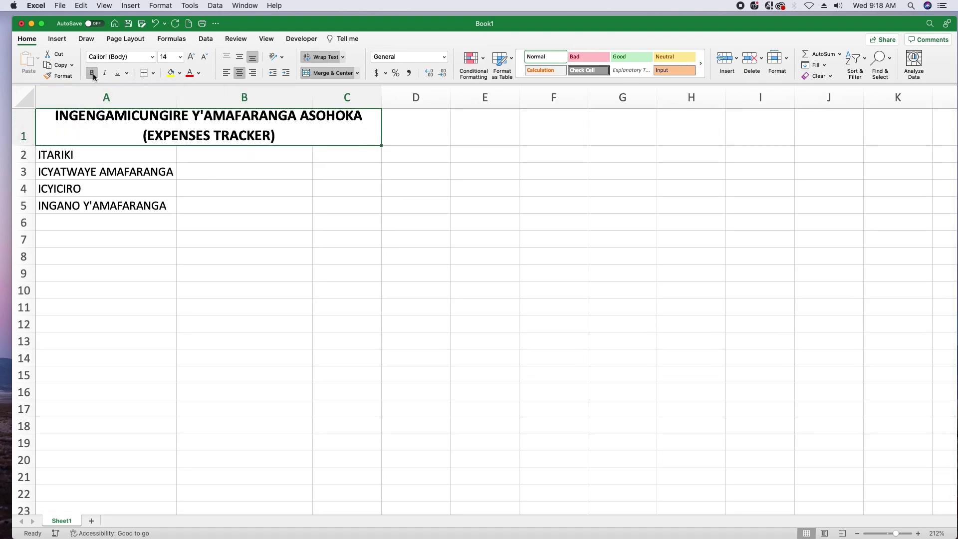
left_click(180, 73)
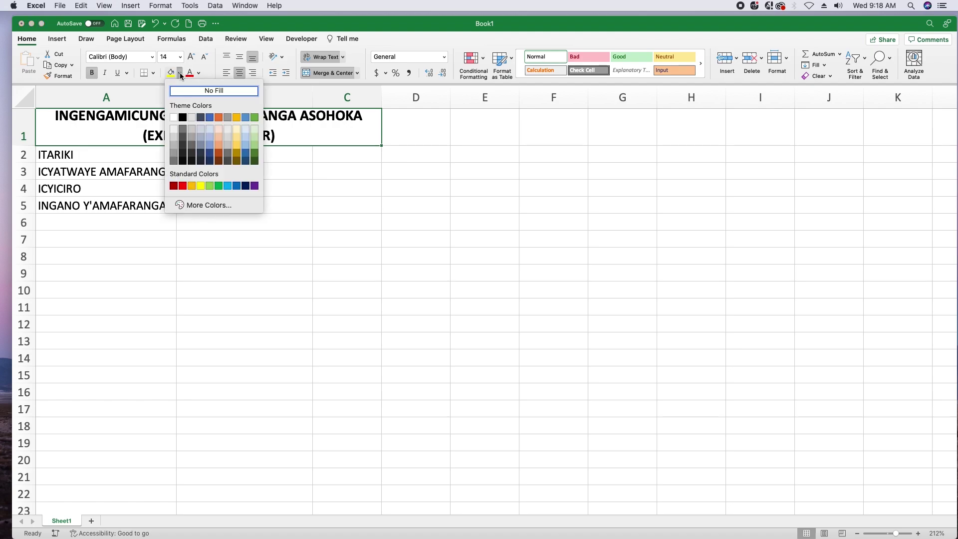
left_click(265, 186)
left_click(199, 73)
left_click(193, 117)
left_click(209, 187)
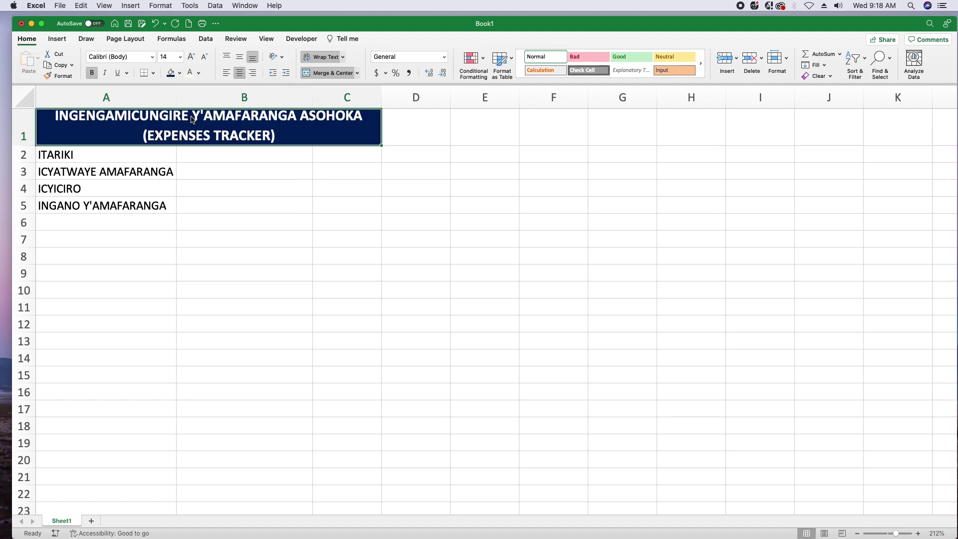
Right-align the labels in A2:A5 and apply a custom @ number format that appends a colon to the text
left_click_drag(100, 154, 143, 207)
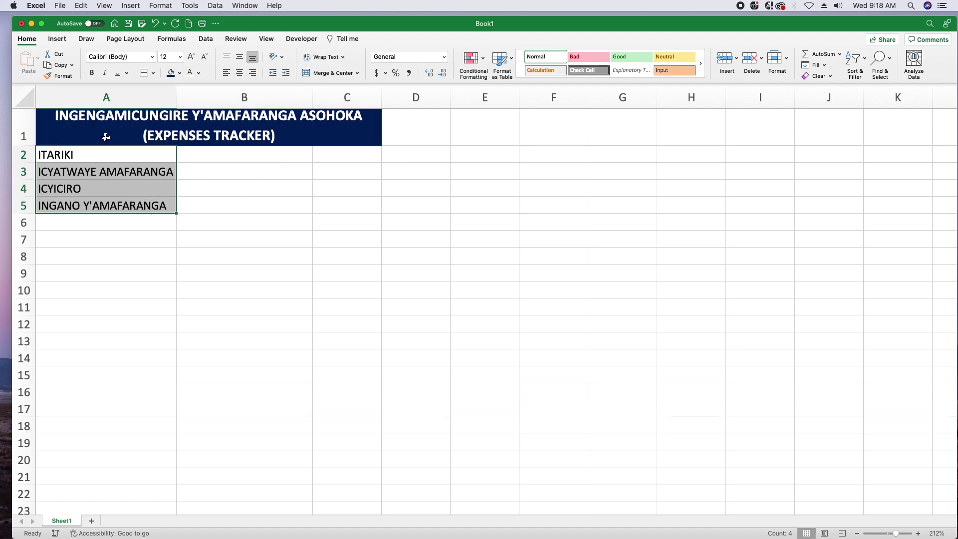
left_click(252, 73)
left_click(444, 56)
left_click(394, 258)
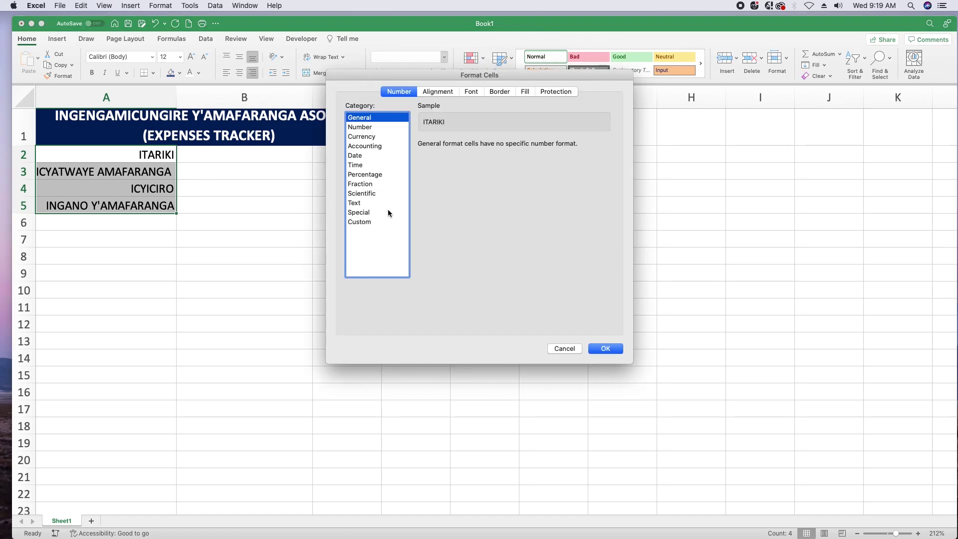
left_click(360, 222)
left_click_drag(448, 158, 407, 164)
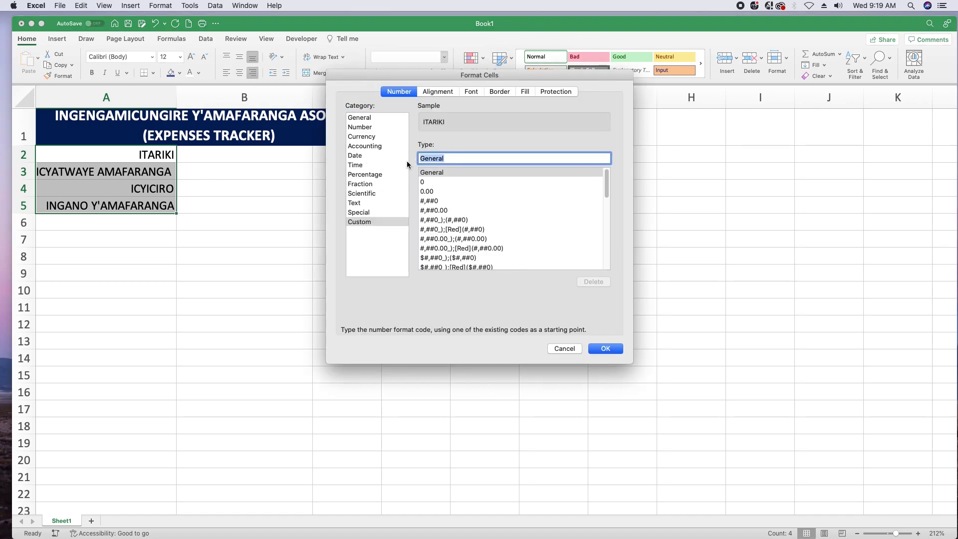
type("@\\")
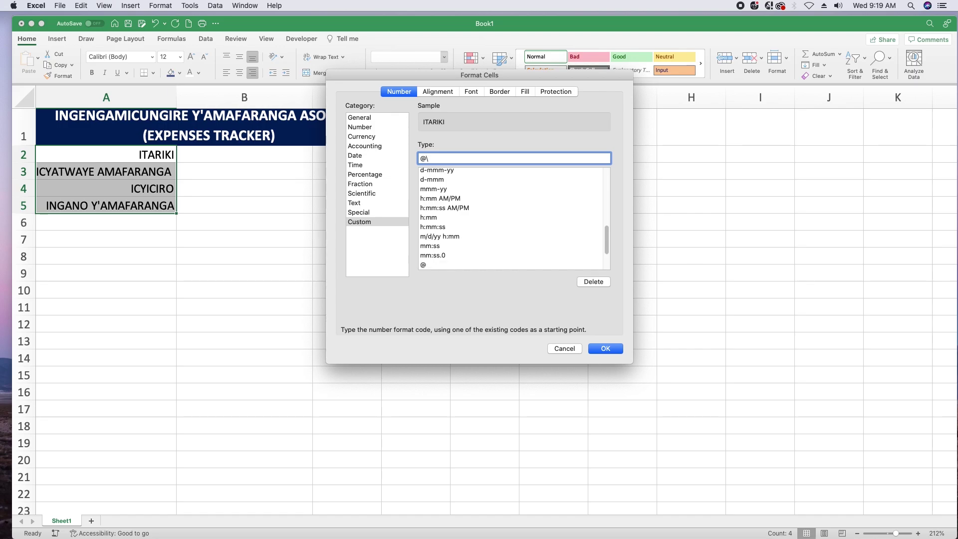
key("Return")
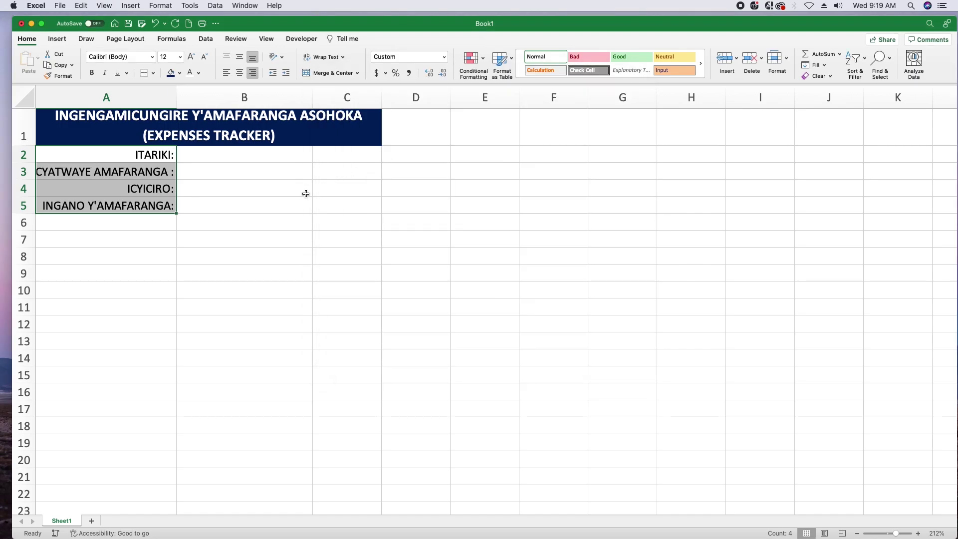
Widen column A slightly so that the label ICYATWAYE AMAFARANGA fits completely
left_click(298, 199)
left_click_drag(273, 159, 265, 203)
left_click_drag(267, 154, 264, 198)
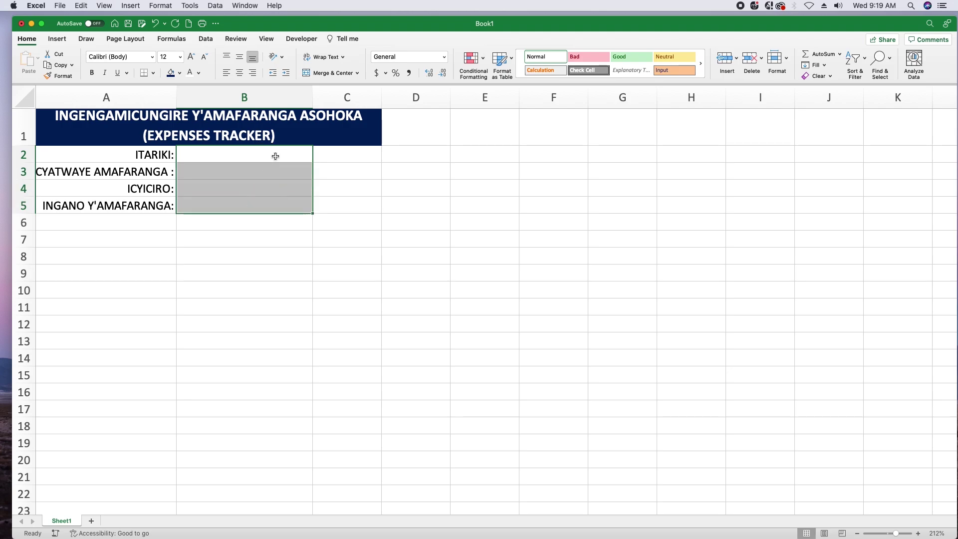
left_click_drag(271, 156, 265, 198)
left_click_drag(176, 97, 178, 99)
Create a Classic conditional formatting rule for B2:B5 that formats only cells that contain blanks
left_click_drag(295, 156, 297, 211)
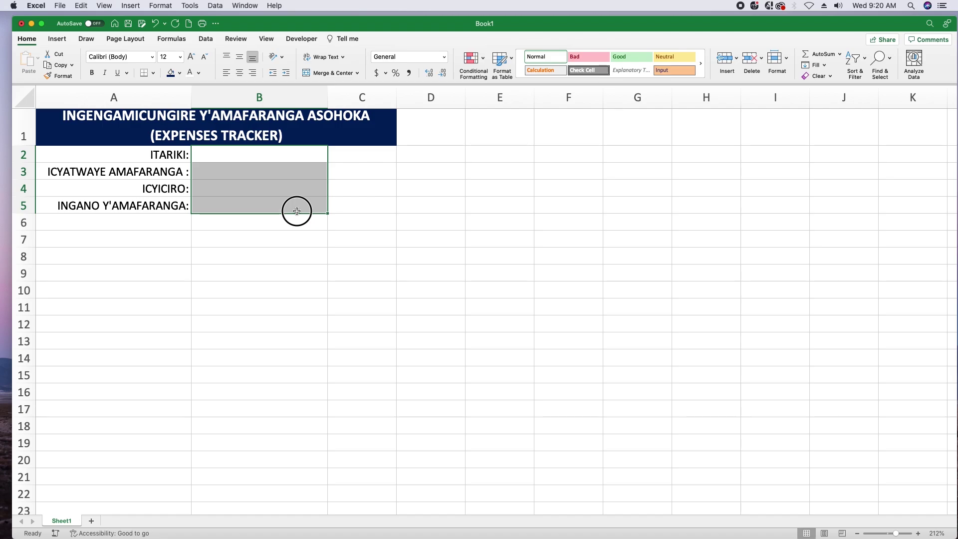
left_click(483, 64)
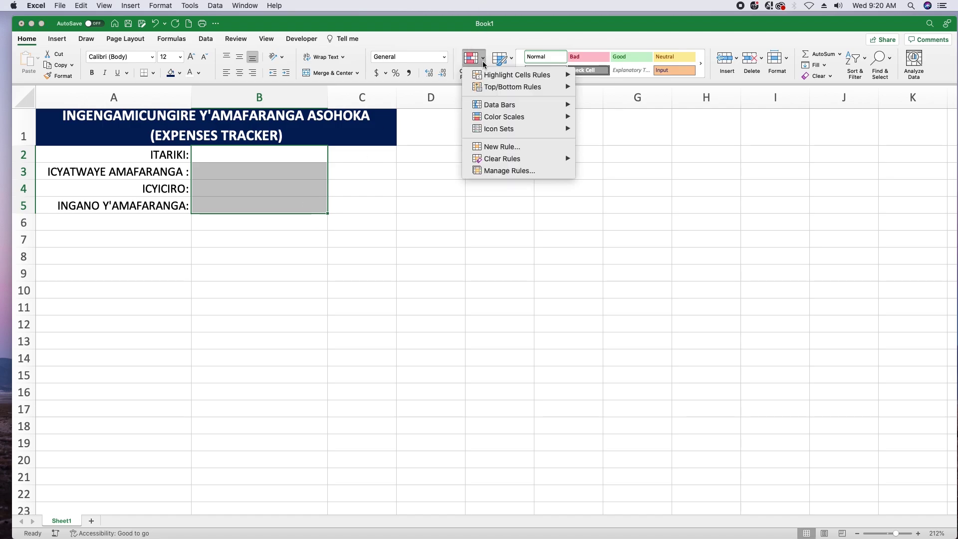
left_click(500, 148)
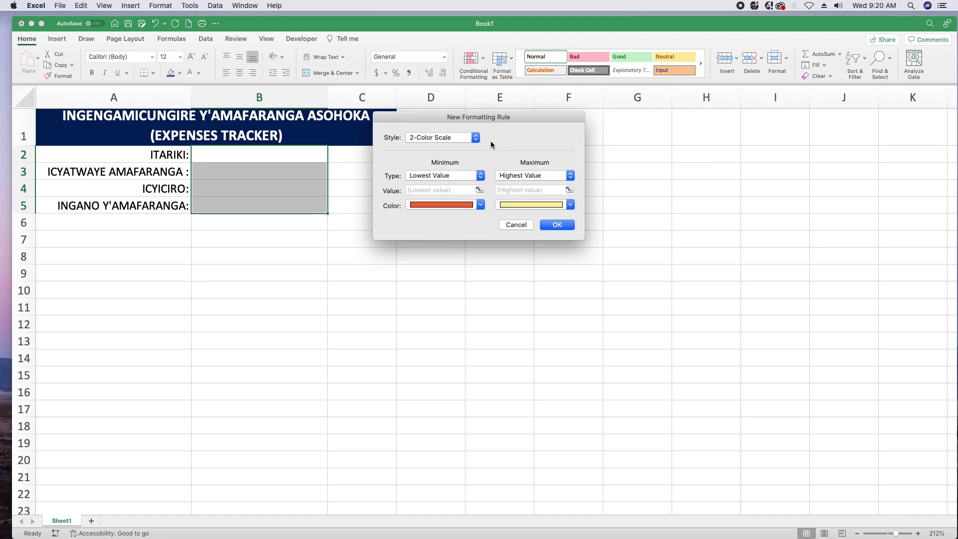
left_click_drag(519, 117, 408, 122)
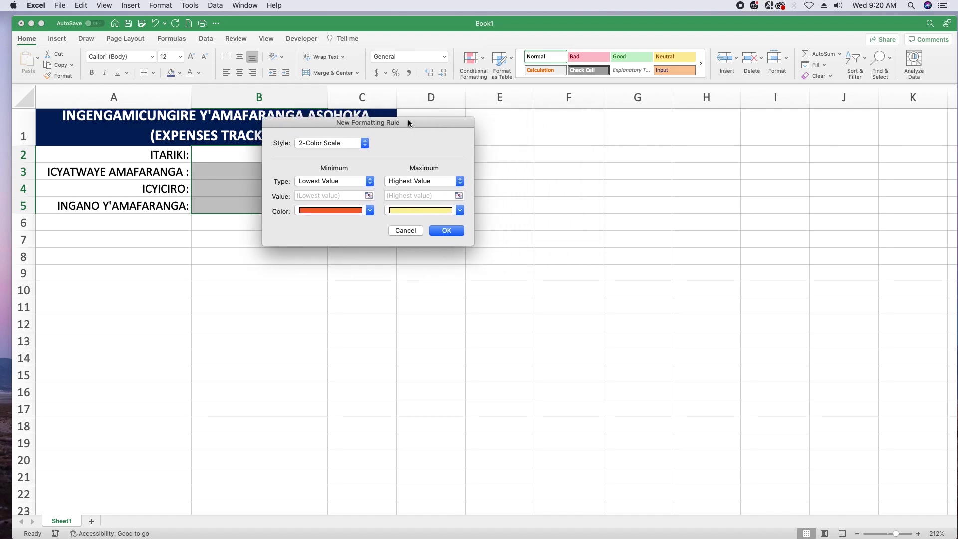
left_click(365, 144)
left_click(308, 182)
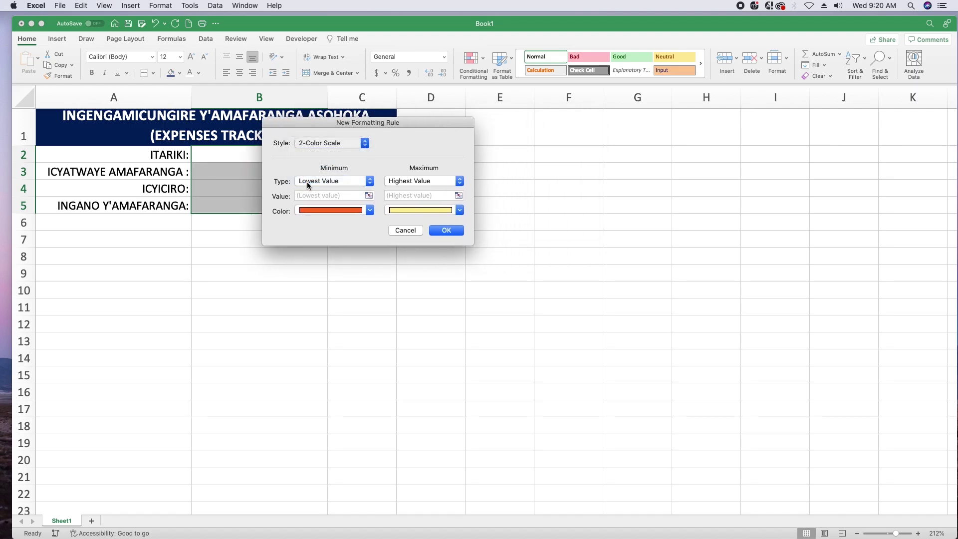
left_click(428, 224)
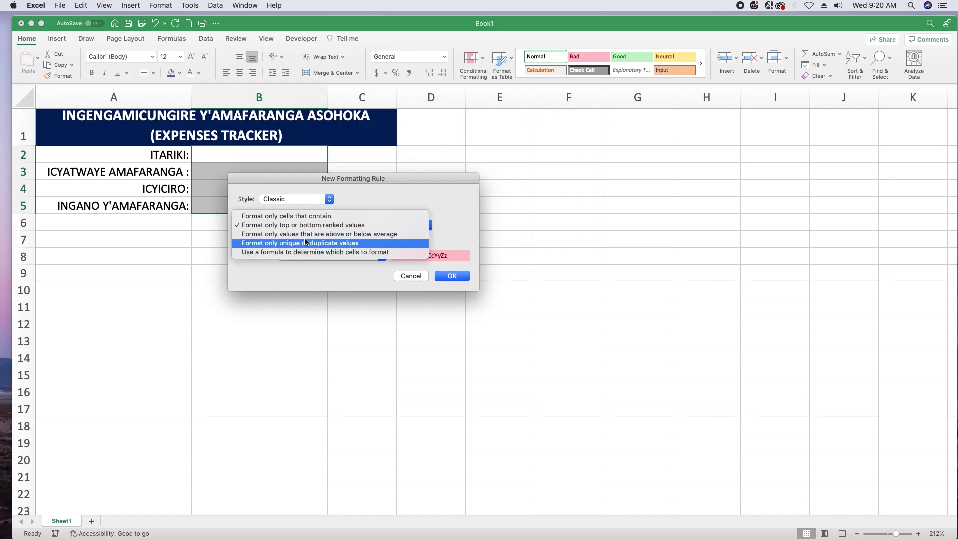
left_click(292, 219)
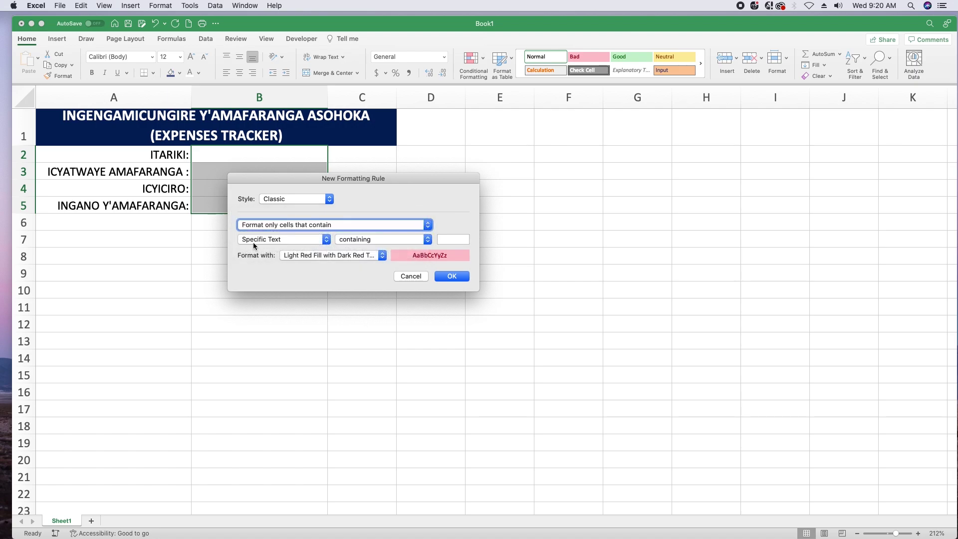
left_click(327, 242)
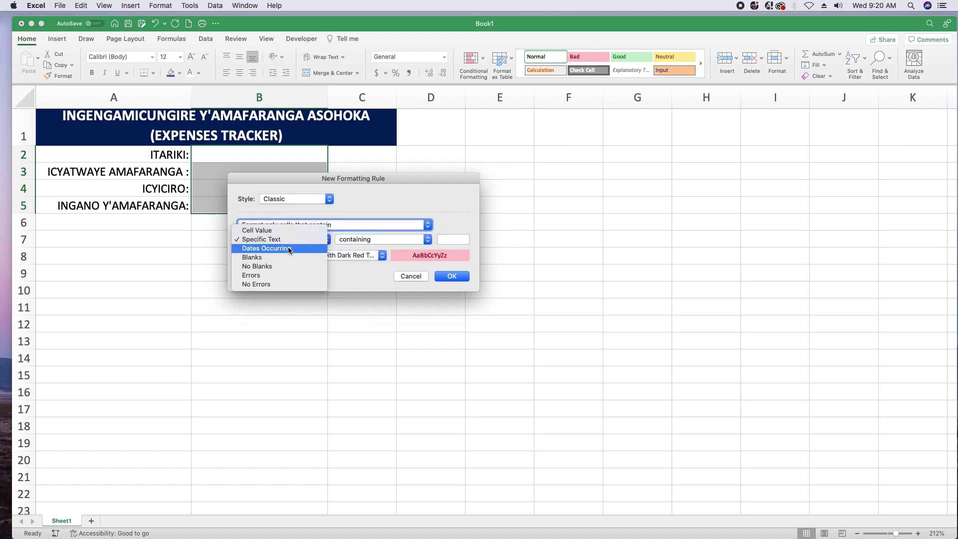
left_click(260, 257)
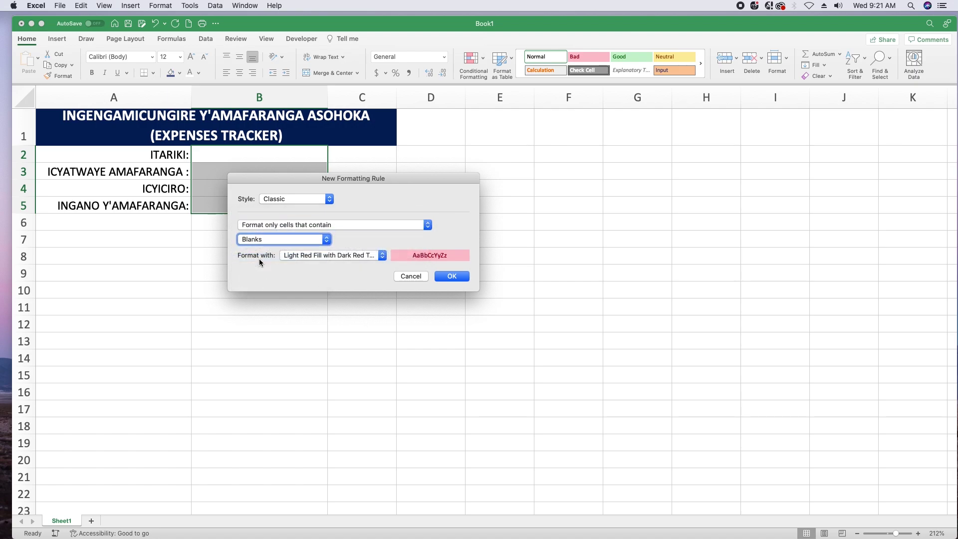
Give the blanks rule a custom format with a light green background fill and apply it
left_click(382, 256)
left_click(320, 309)
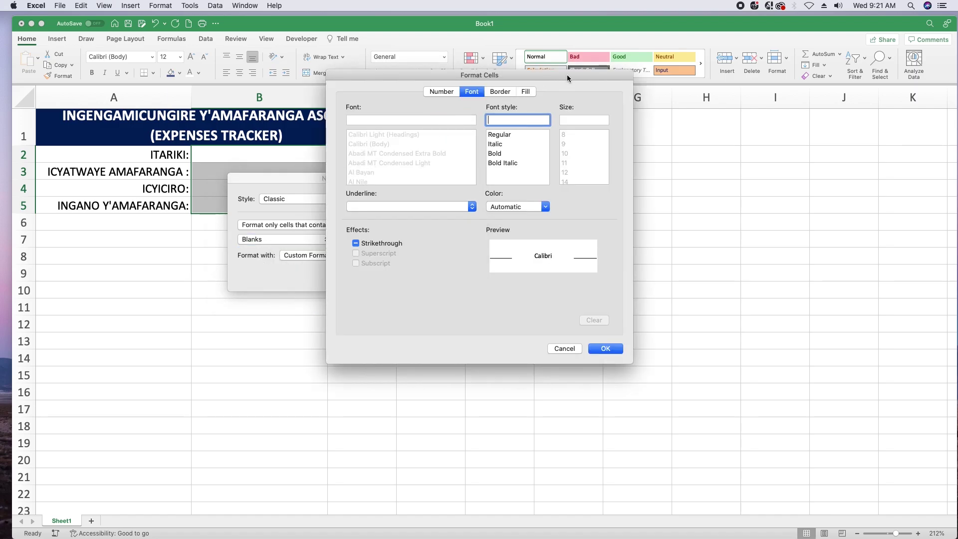
left_click_drag(567, 74, 406, 167)
left_click(364, 184)
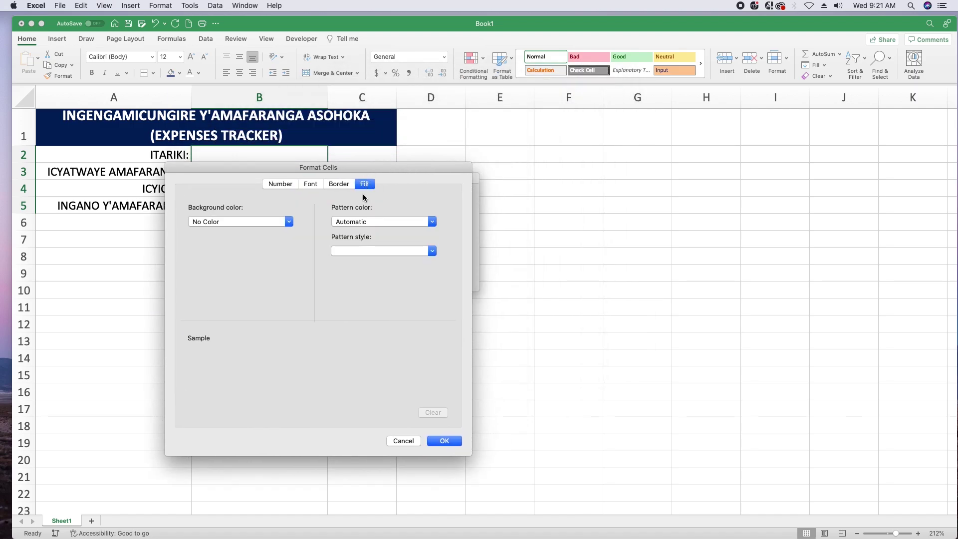
left_click(290, 222)
left_click(279, 287)
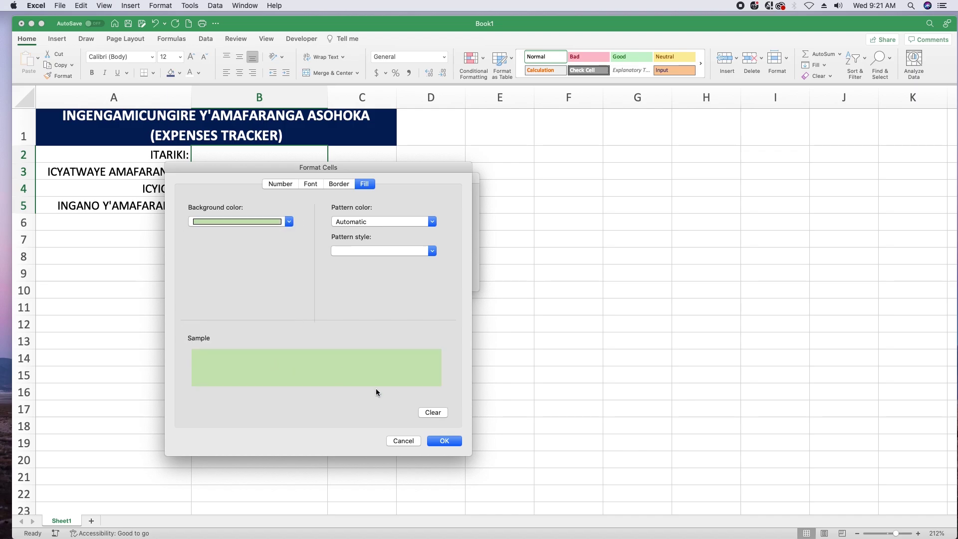
left_click(443, 441)
left_click(450, 274)
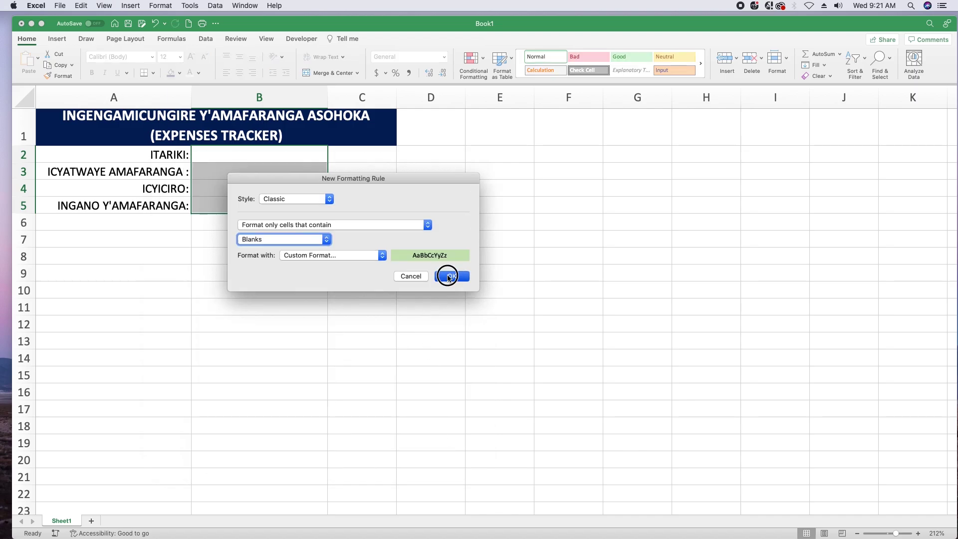
left_click(255, 156)
left_click(239, 222)
left_click_drag(180, 239, 236, 283)
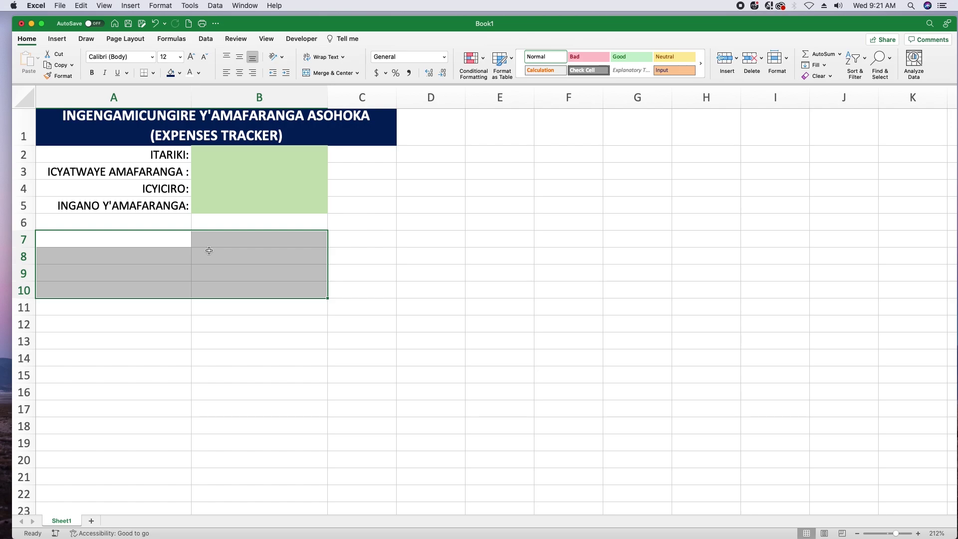
left_click_drag(239, 169, 239, 217)
left_click(252, 271)
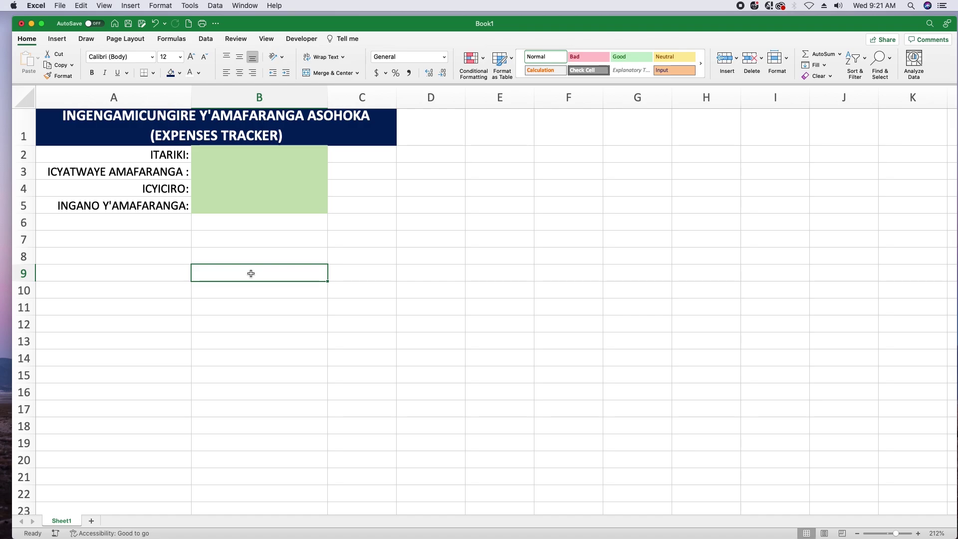
Add a dotted border along the four outer edges of the input range B2:B5
left_click_drag(250, 161, 244, 208)
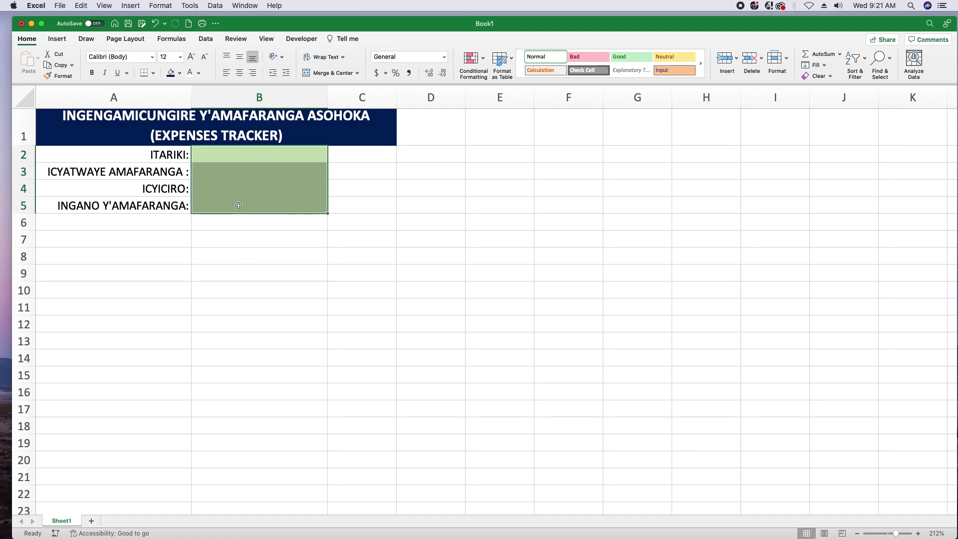
left_click(153, 73)
left_click(200, 348)
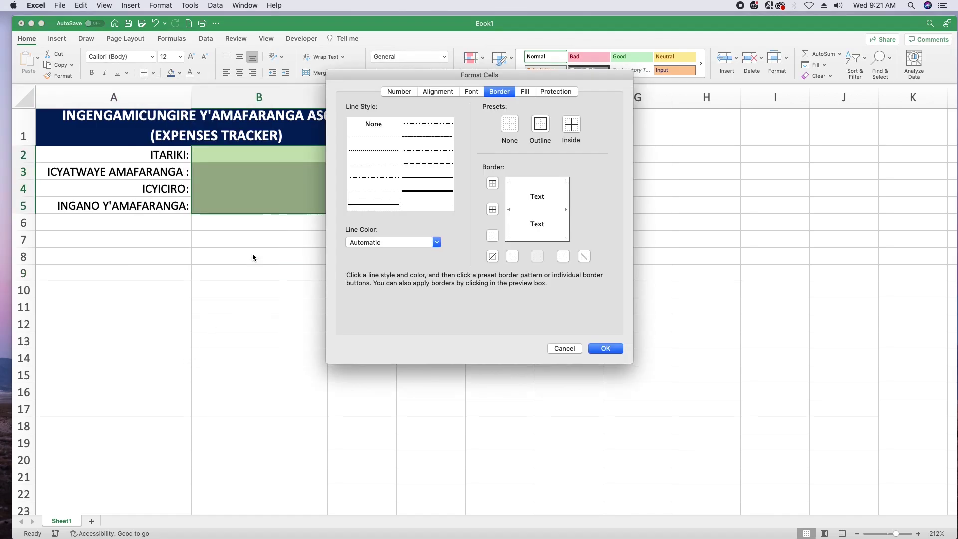
left_click(375, 150)
left_click(538, 182)
left_click(537, 238)
left_click(508, 210)
left_click(567, 209)
left_click(606, 349)
left_click(307, 286)
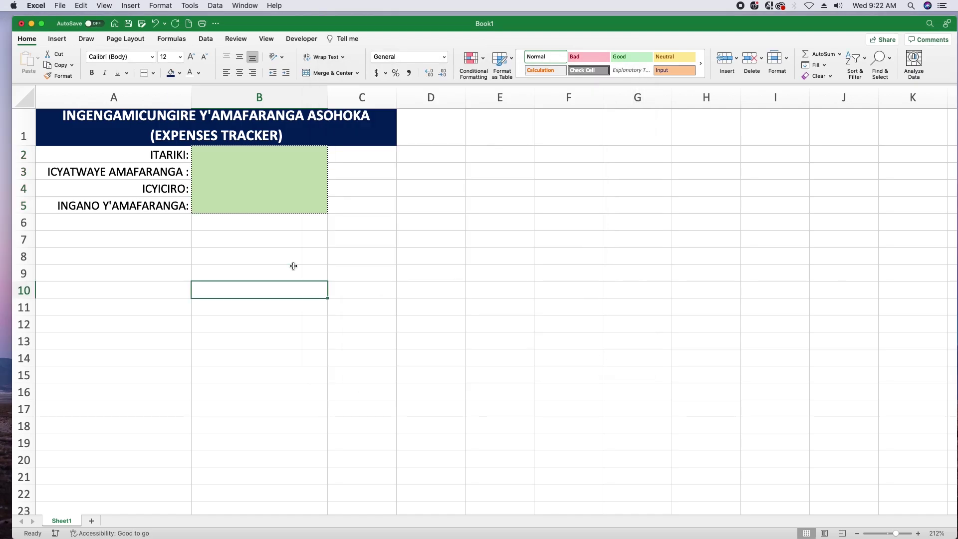
Add dotted horizontal borders between the cells of the input range B2:B5
left_click_drag(283, 164, 274, 203)
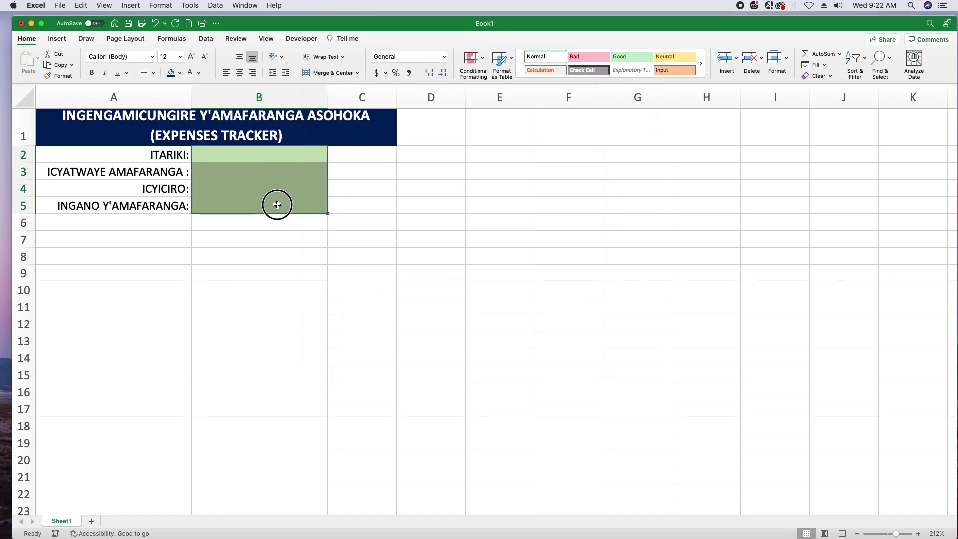
left_click(153, 73)
left_click(175, 349)
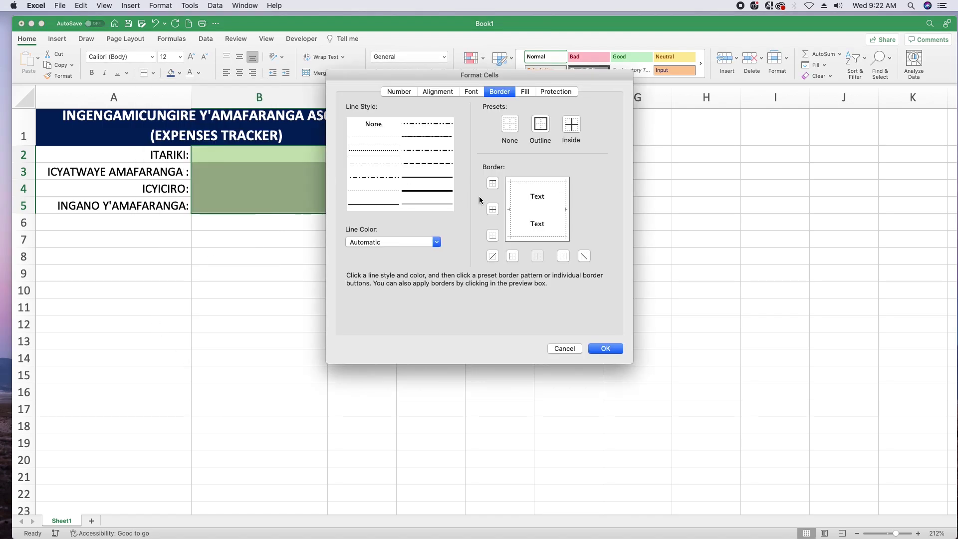
left_click(601, 350)
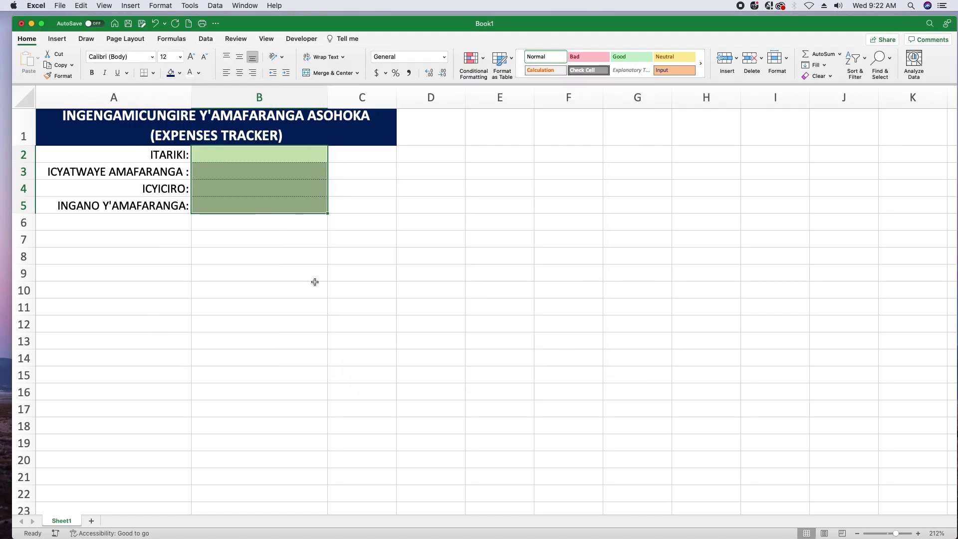
left_click(277, 281)
left_click(303, 252)
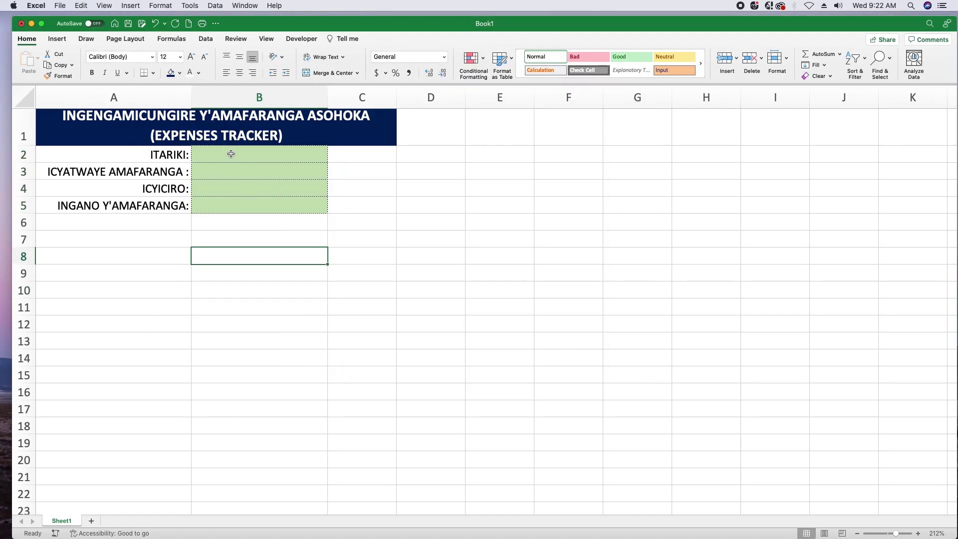
Increase the height of rows 2 to 5 slightly, widen column B and narrow column C a little
left_click_drag(22, 155, 26, 218)
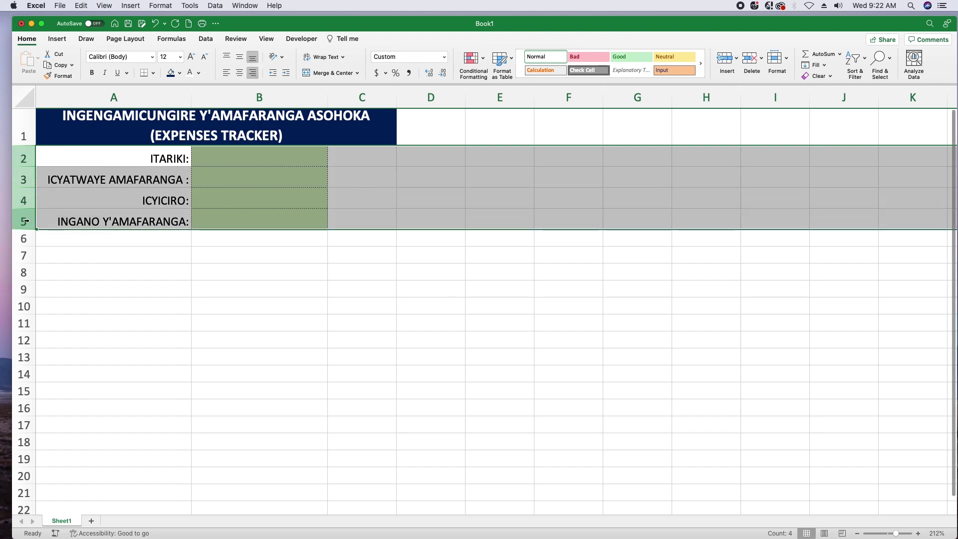
left_click(23, 235)
left_click(209, 214)
mouse_move(329, 102)
left_mouse_down()
mouse_move(332, 92)
mouse_move(347, 96)
left_mouse_up()
left_click_drag(414, 97, 392, 95)
Test the blanks rule by entering HIGFHBHDSBFD in B2 and clearing the cell again
left_click_drag(265, 157, 271, 216)
left_click(254, 157)
type("HIGFHBHDSBFD")
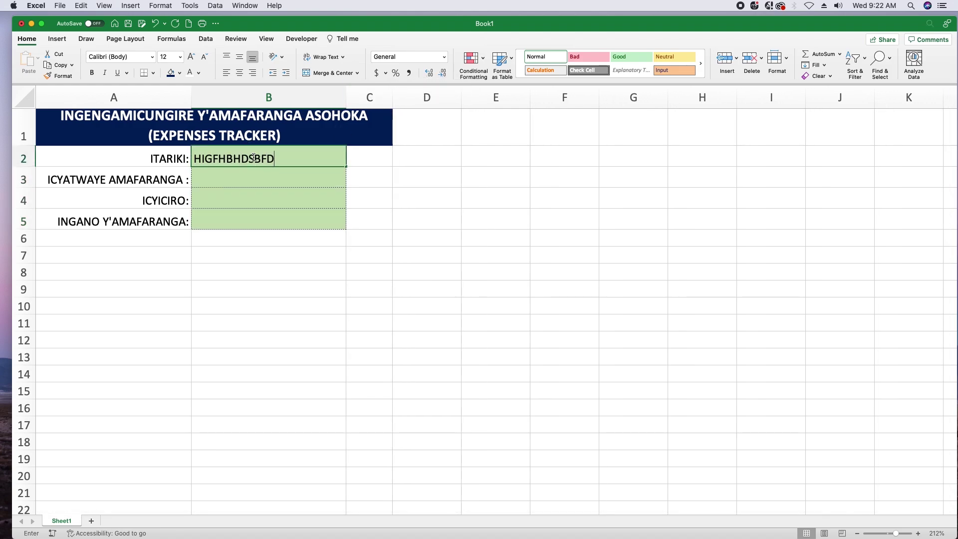
key("Return")
left_click(266, 159)
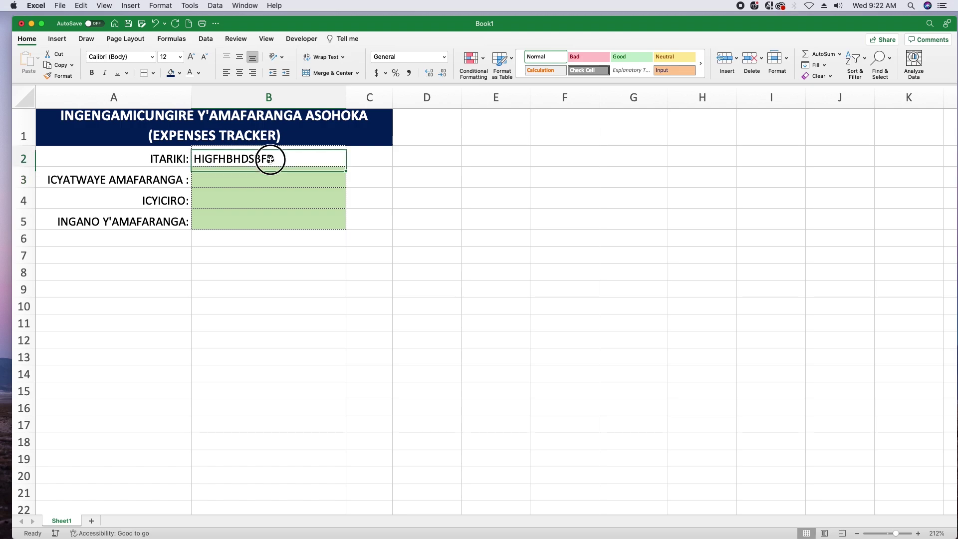
key("Delete")
left_click(279, 191)
left_click_drag(268, 162, 275, 216)
left_click(483, 62)
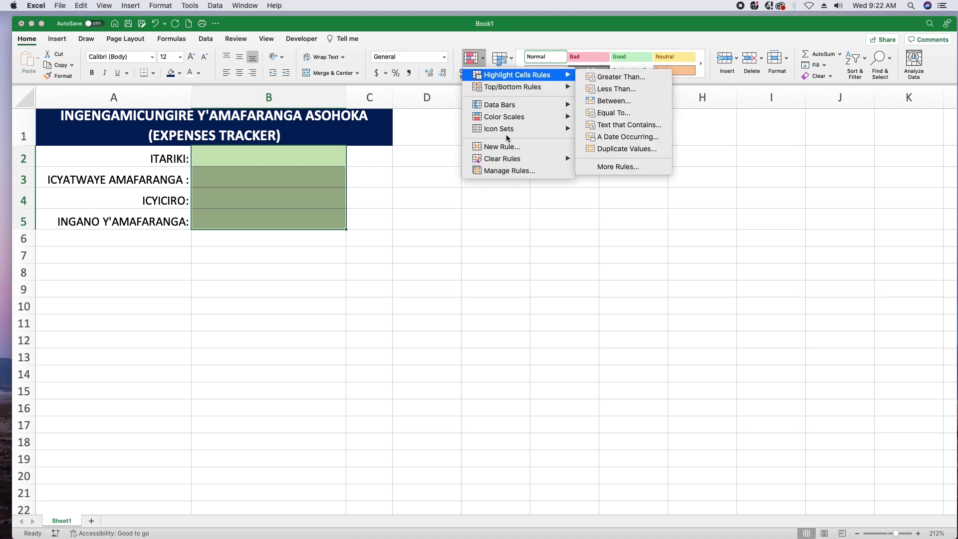
left_click(273, 176)
Repeat the blanks rule test in B2 with the sample text FHHFJHFDD and clear the cell
left_click(259, 155)
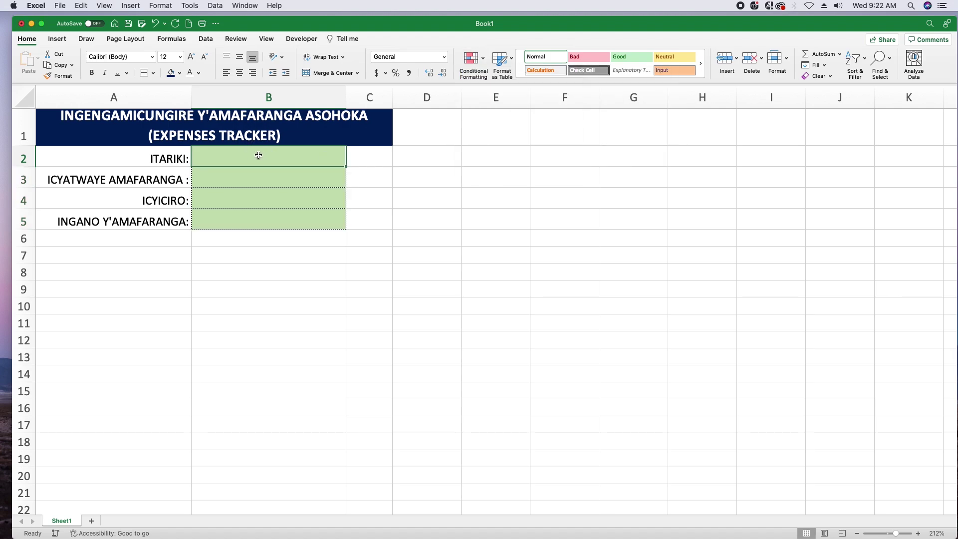
type("FHHFJHFDD")
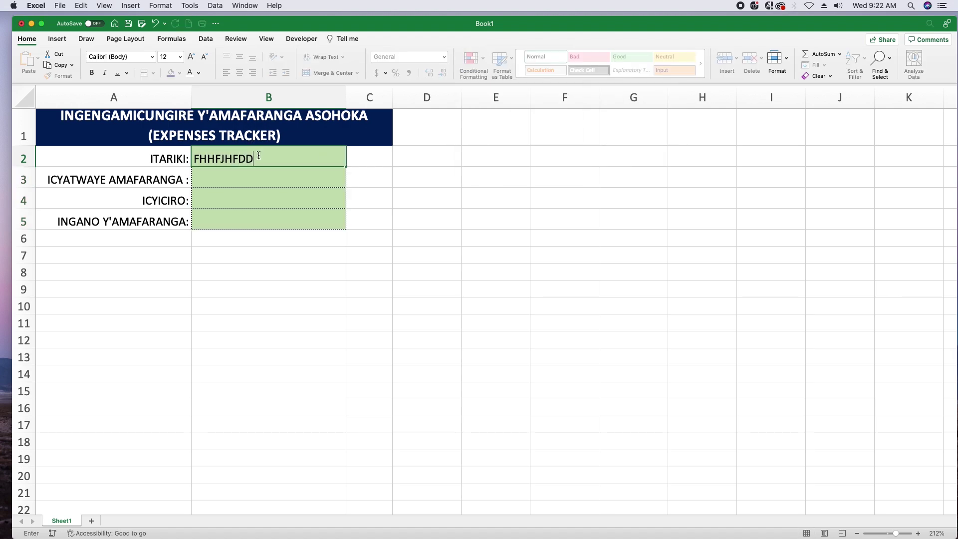
key("Return")
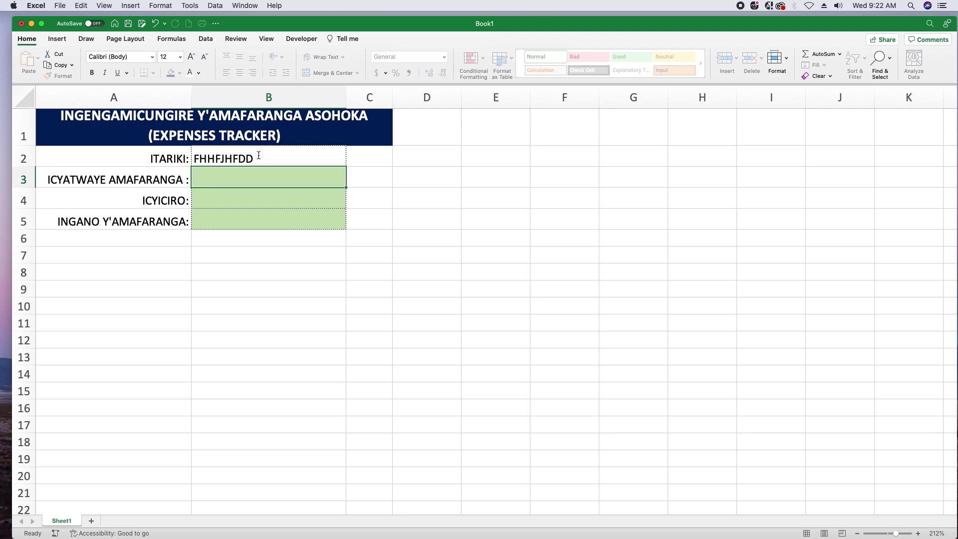
left_click(258, 155)
key("Delete")
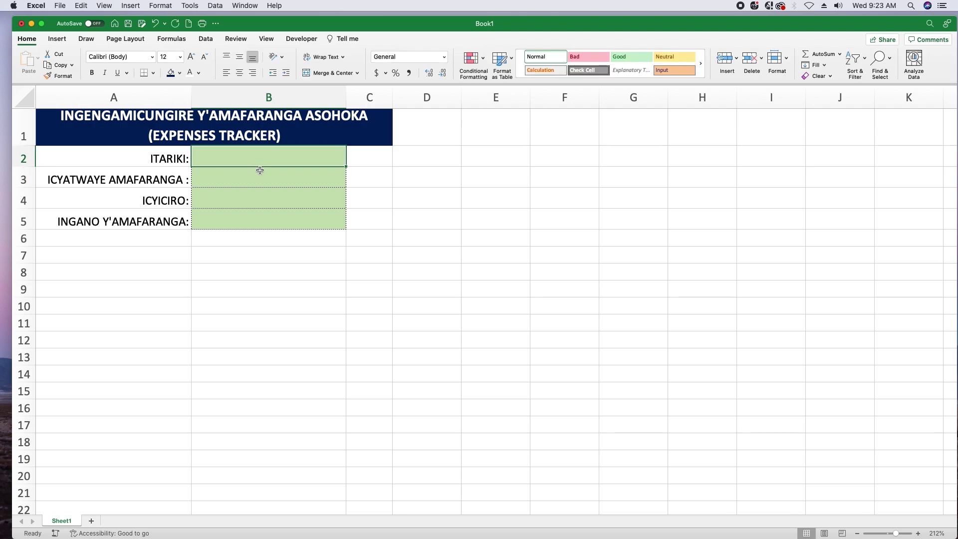
Create a second Classic conditional formatting rule for B2:B5 that formats only cells containing No Blanks
left_click_drag(298, 175, 299, 219)
left_click(483, 59)
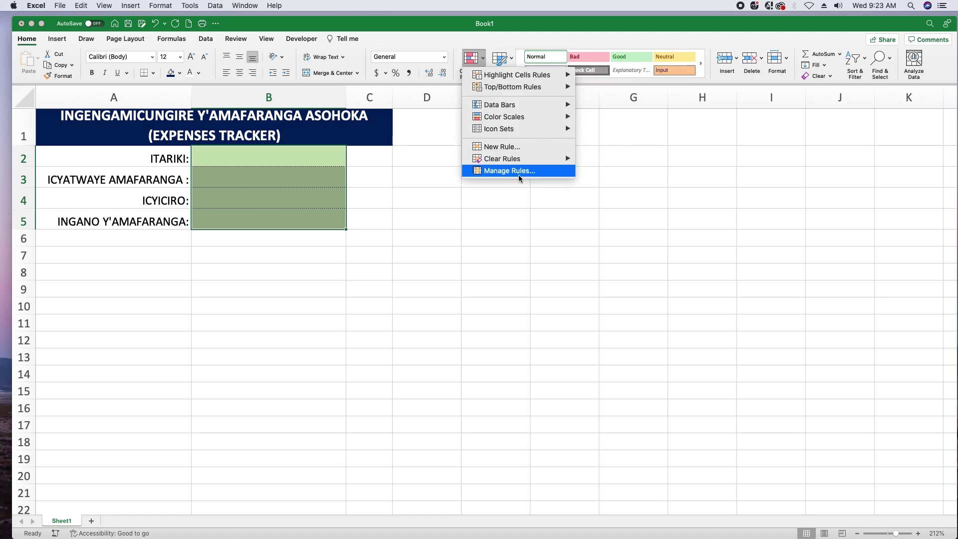
left_click(497, 147)
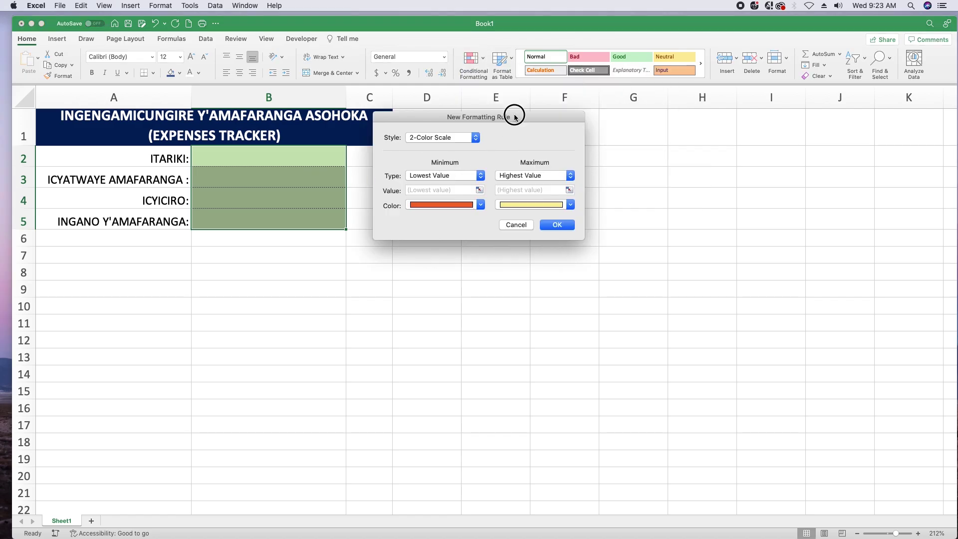
left_click_drag(516, 117, 383, 125)
left_click(338, 144)
left_click(289, 185)
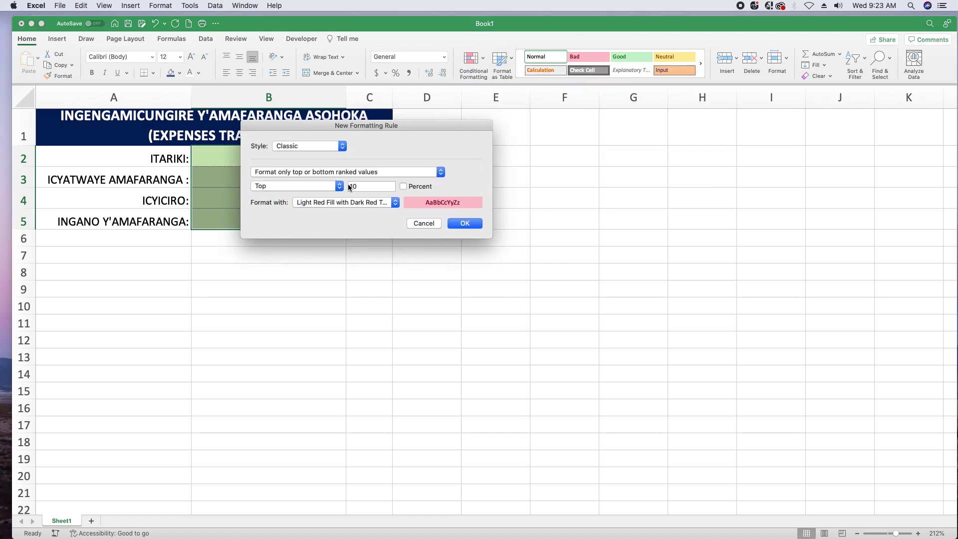
left_click(440, 176)
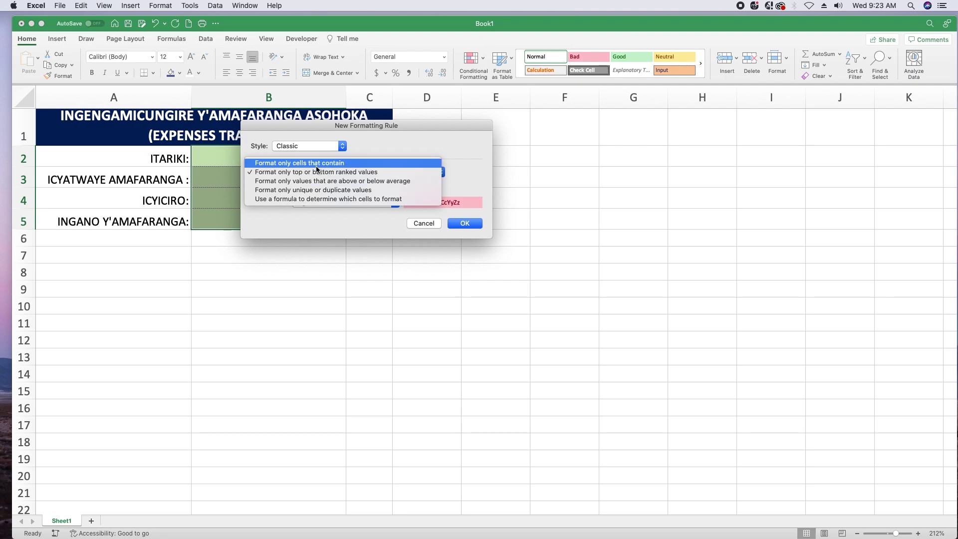
left_click(316, 164)
left_click(341, 187)
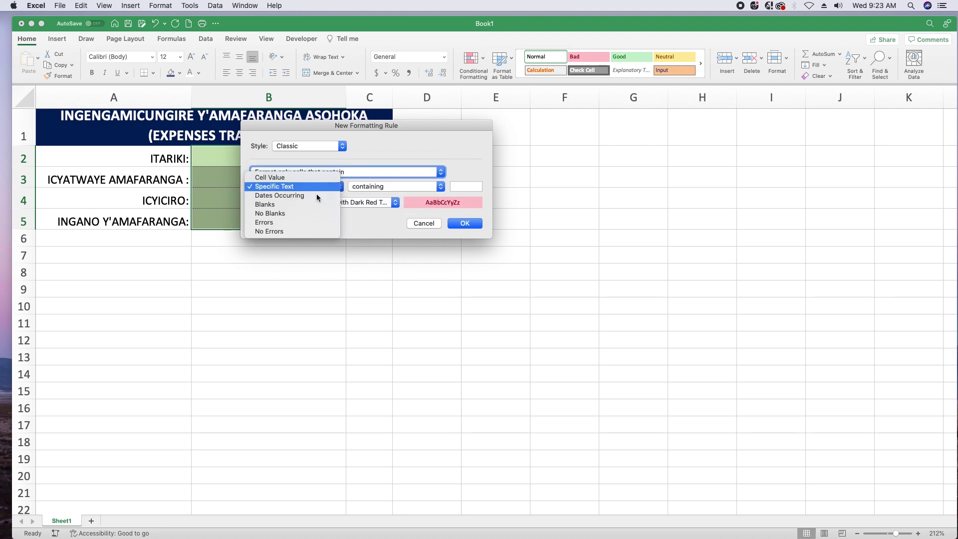
left_click(287, 214)
Give the No Blanks rule a custom format with a light orange background fill and apply it
left_click(395, 203)
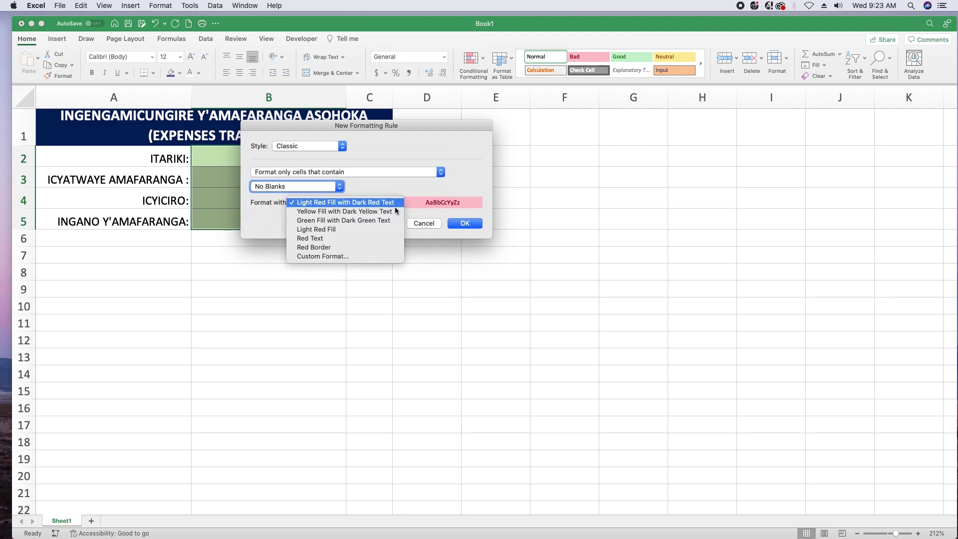
left_click(325, 257)
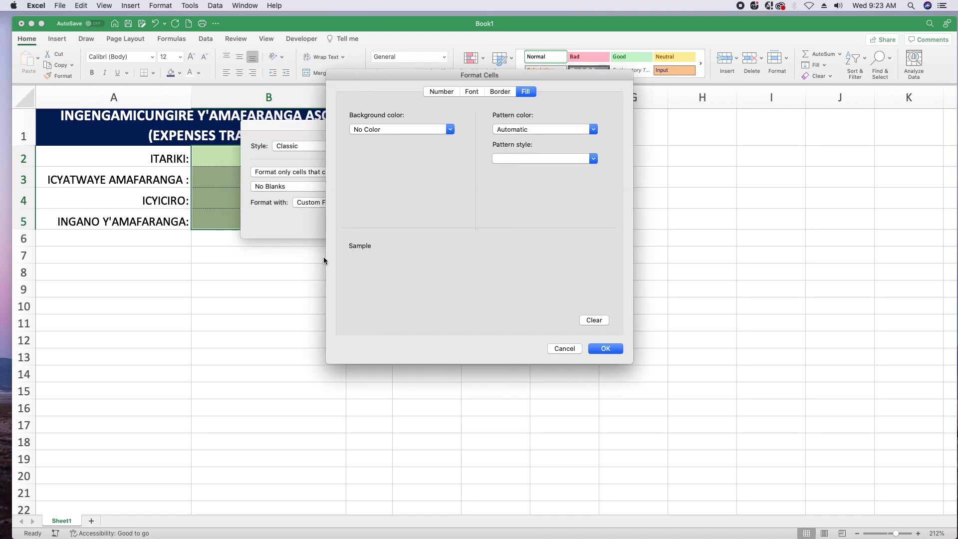
left_click(449, 129)
left_click(405, 184)
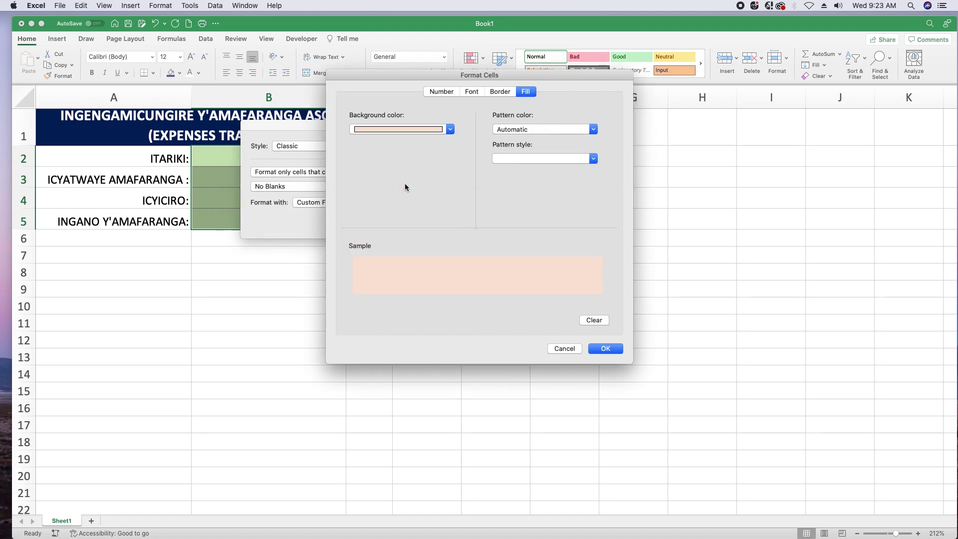
left_click(606, 348)
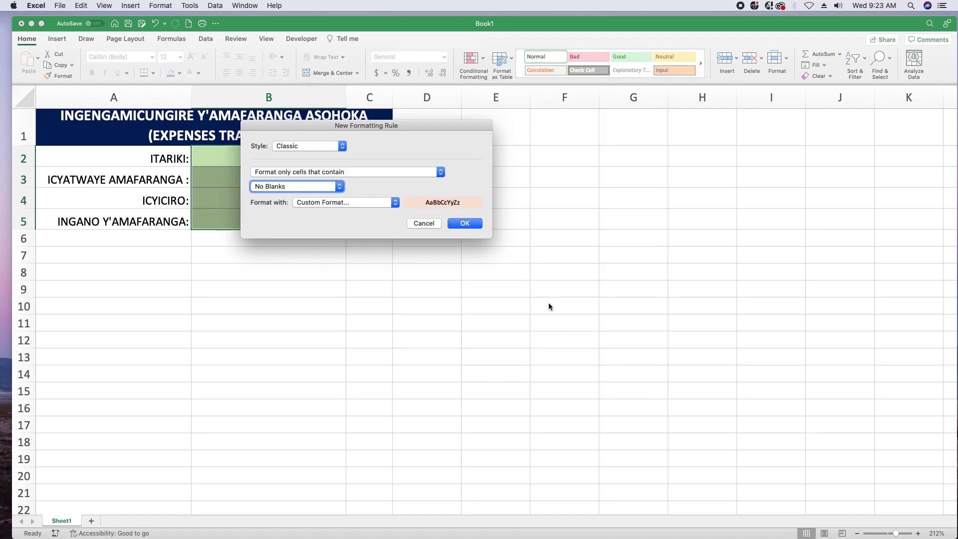
left_click(464, 223)
left_click(332, 253)
Test the No Blanks rule by entering 1/1/2000 in B2 and undo the entry
left_click(275, 165)
type("1/1/2000")
key("Return")
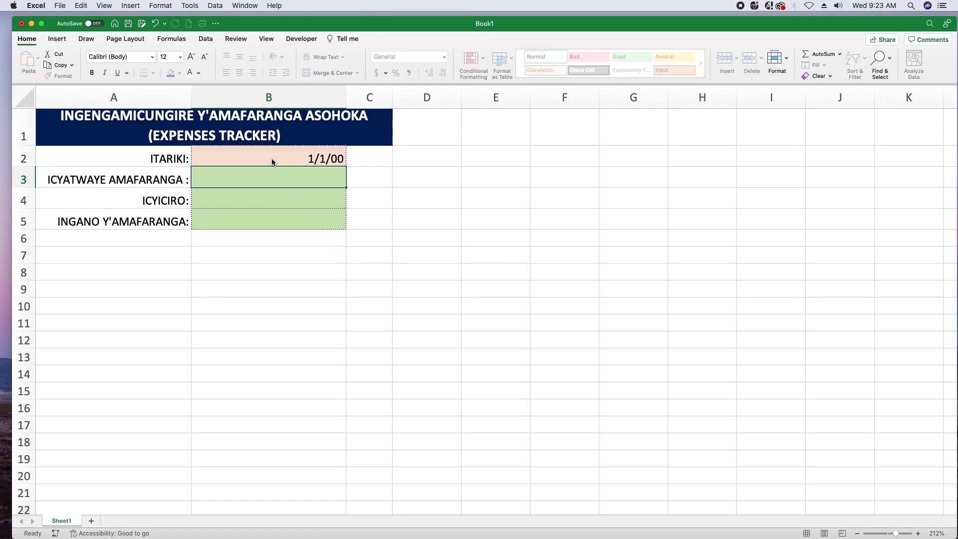
left_click(266, 156)
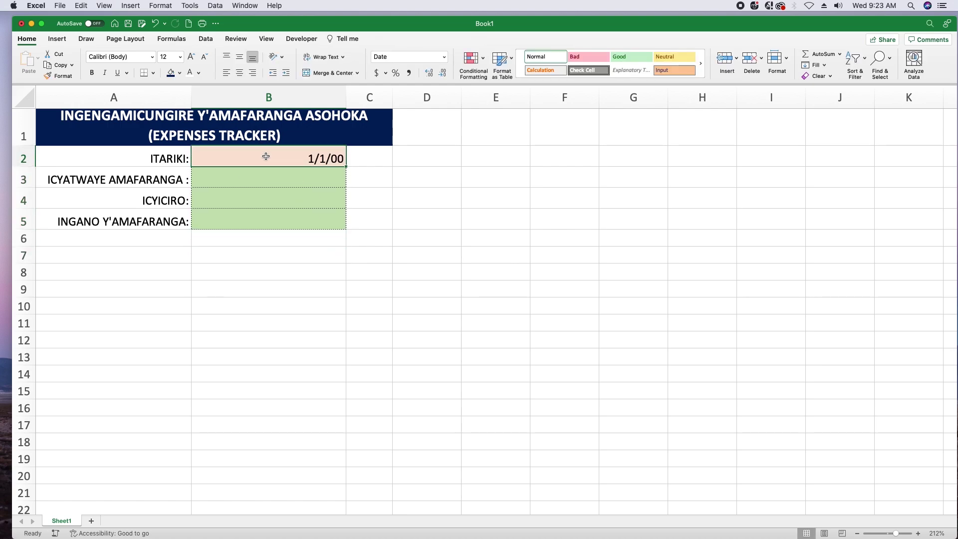
key("super+z")
key("super+z")
Fill B2:B5 with the sample text FGHFG to test both rules and clear the four cells
left_click(287, 156)
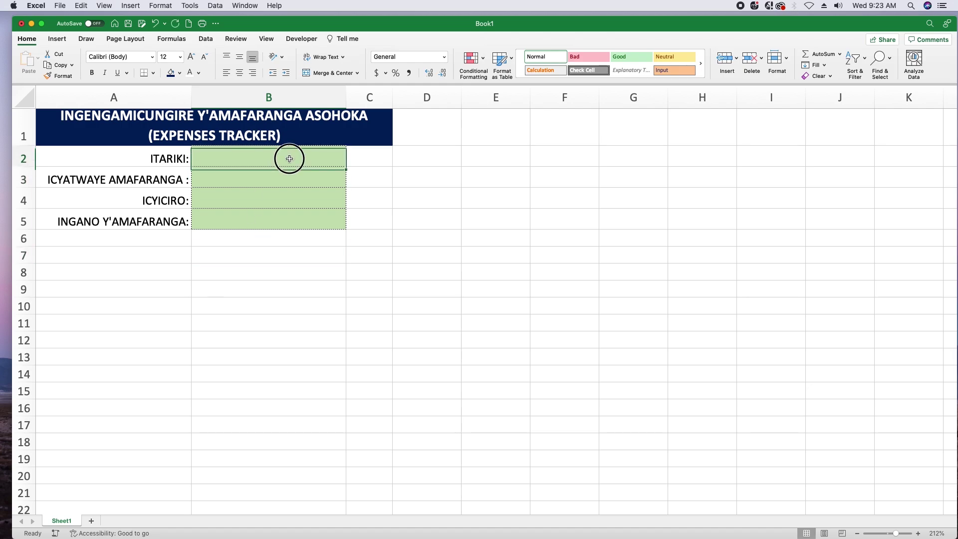
type("FGHFG")
key("Return")
type("FGHFG")
key("Return")
type("FGHFG")
key("Return")
type("FGHFG")
key("Return")
left_click_drag(257, 162, 254, 227)
key("Delete")
Narrow column C slightly beside the input range
left_click(371, 161)
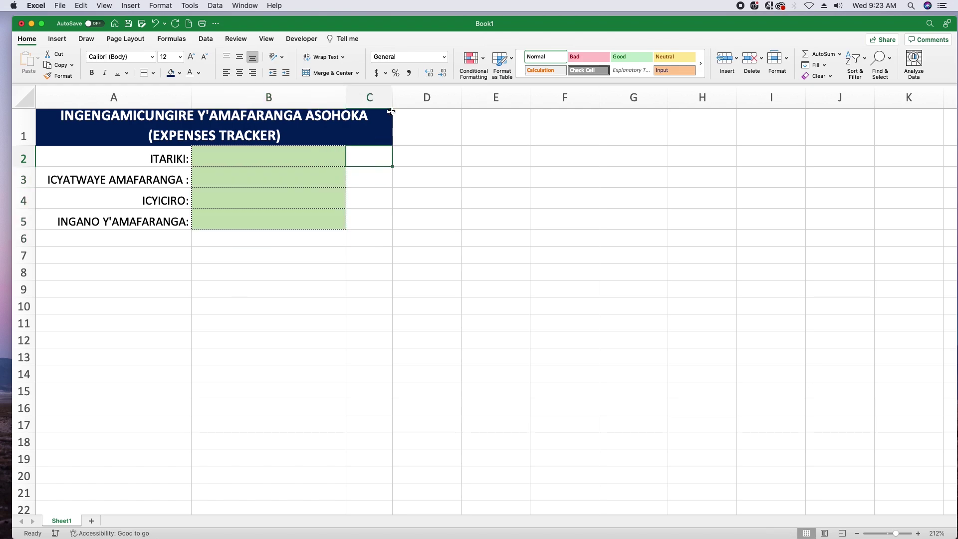
left_click_drag(393, 97, 389, 97)
left_click(370, 176)
left_click(365, 218)
left_click(367, 156)
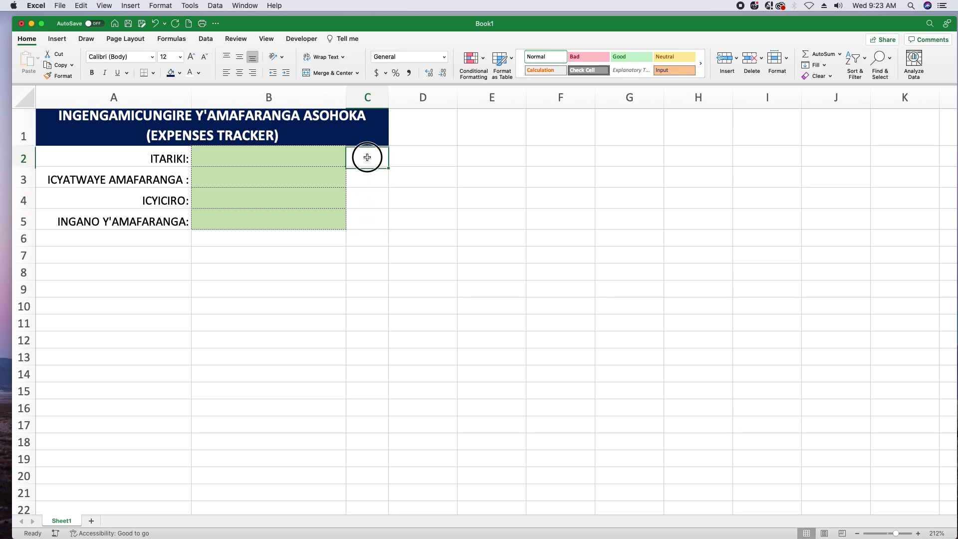
left_click(272, 150)
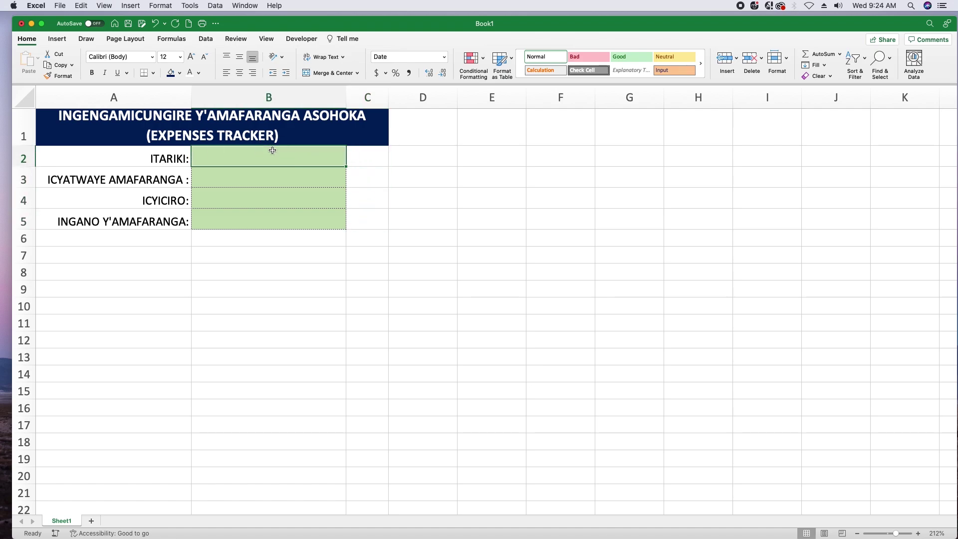
left_click_drag(270, 154, 283, 211)
left_click(373, 199)
Enter the formula =IF(B2="","","P") in C2 to mark when the date field is filled
left_click(368, 159)
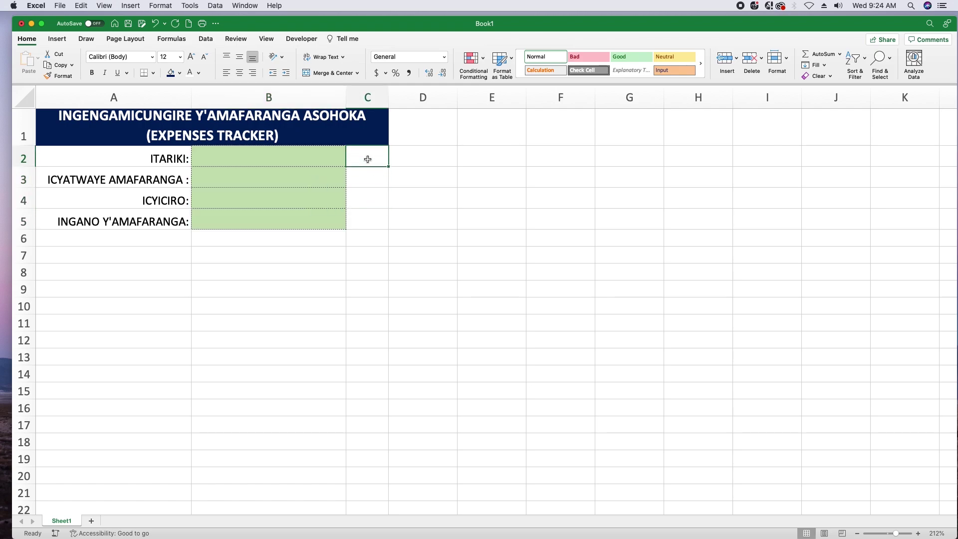
type("=IF")
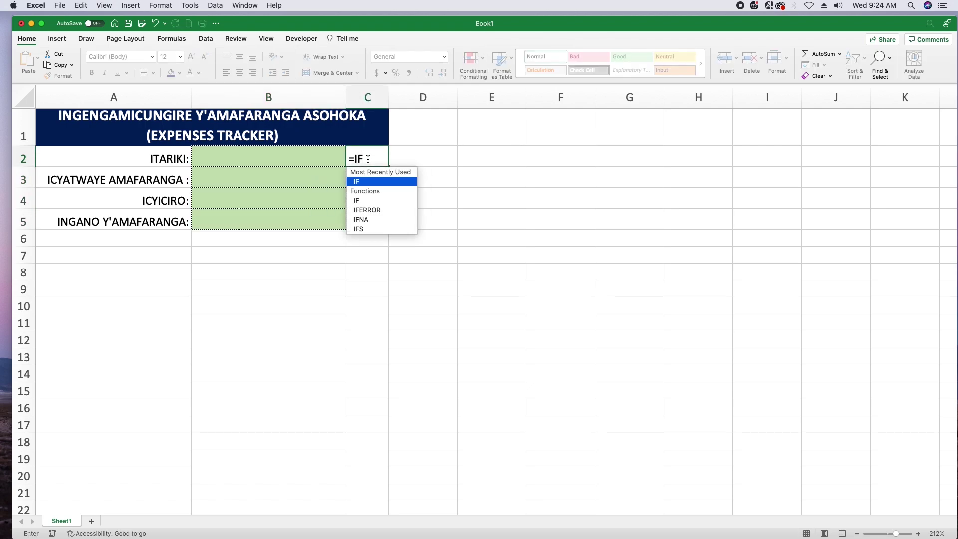
type("(")
left_click(294, 159)
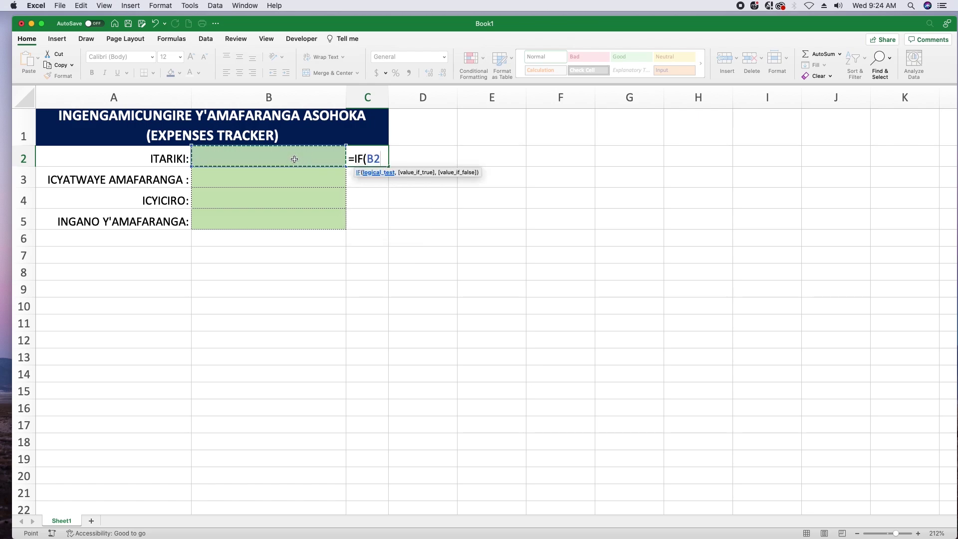
type("=")
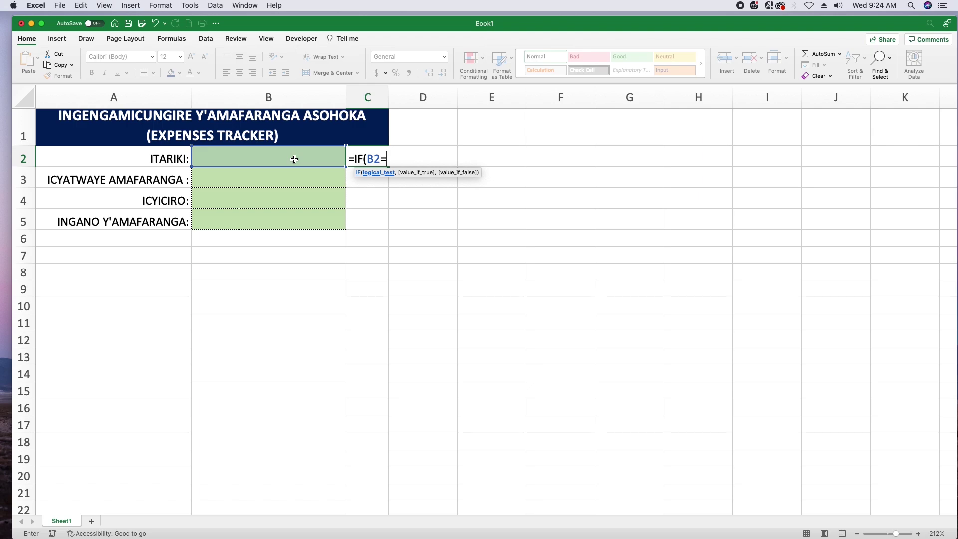
type("\"\",\"\",\"P")
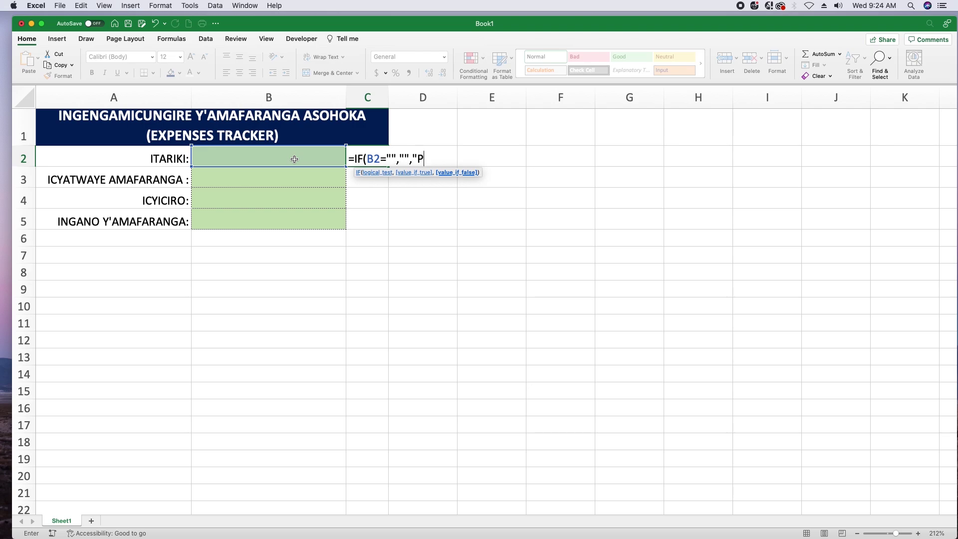
type("\")")
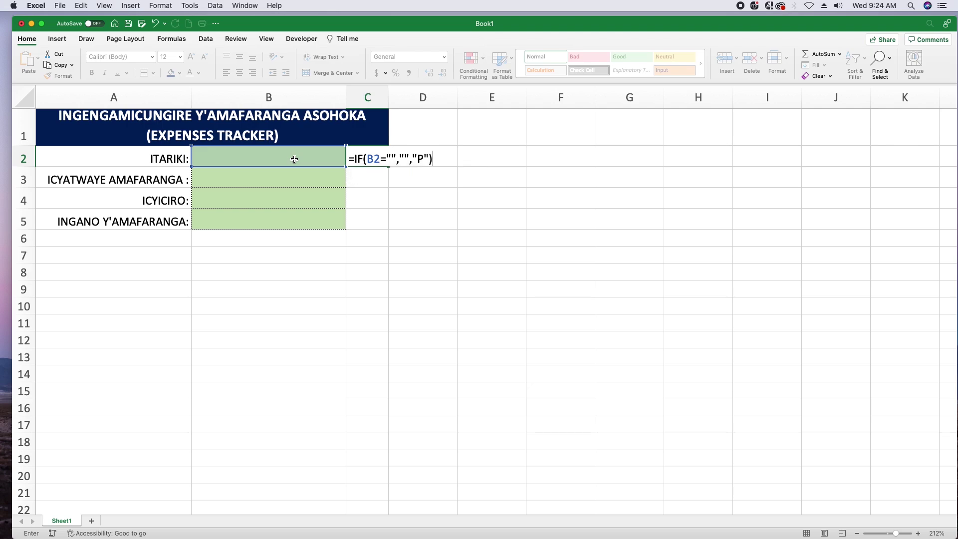
key("Return")
Copy the formula from C2 into C3:C5
left_click(375, 158)
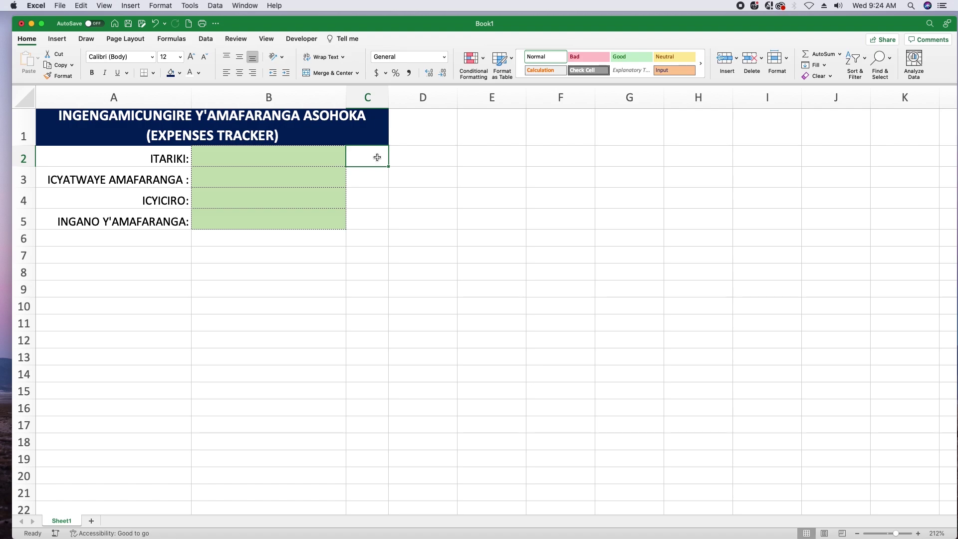
key("super+c")
left_click_drag(367, 179, 363, 217)
key("super+v")
left_click(419, 203)
left_click(296, 164)
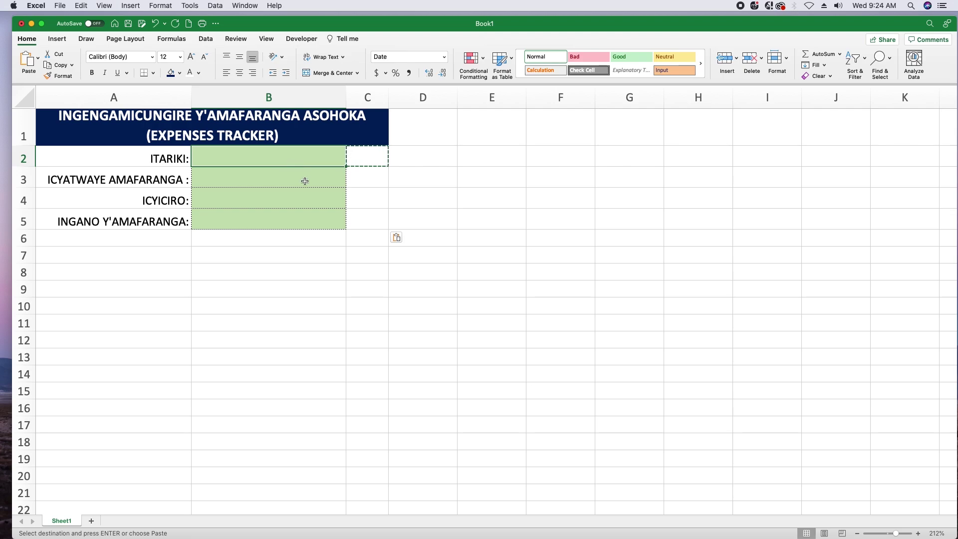
Fill each of the input cells B2:B5 with the sample text HH
type("HH")
left_click(290, 170)
type("HH")
left_click(274, 201)
type("HH")
left_click(274, 214)
type("HH")
left_click(377, 254)
Set the font of the mark cells C2:C5 to Wingdings 2 so the letter P shows as a check mark
left_click_drag(371, 158, 370, 224)
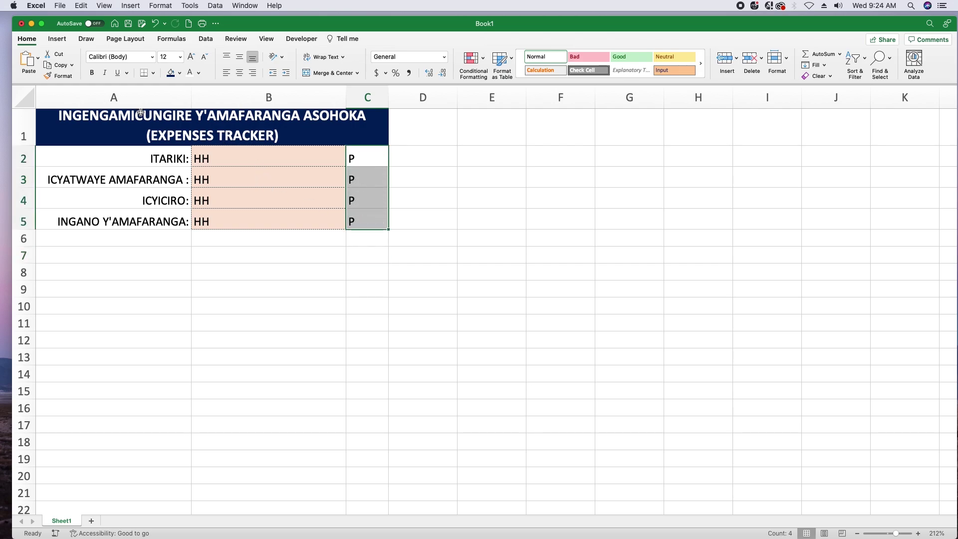
left_click_drag(375, 160, 366, 223)
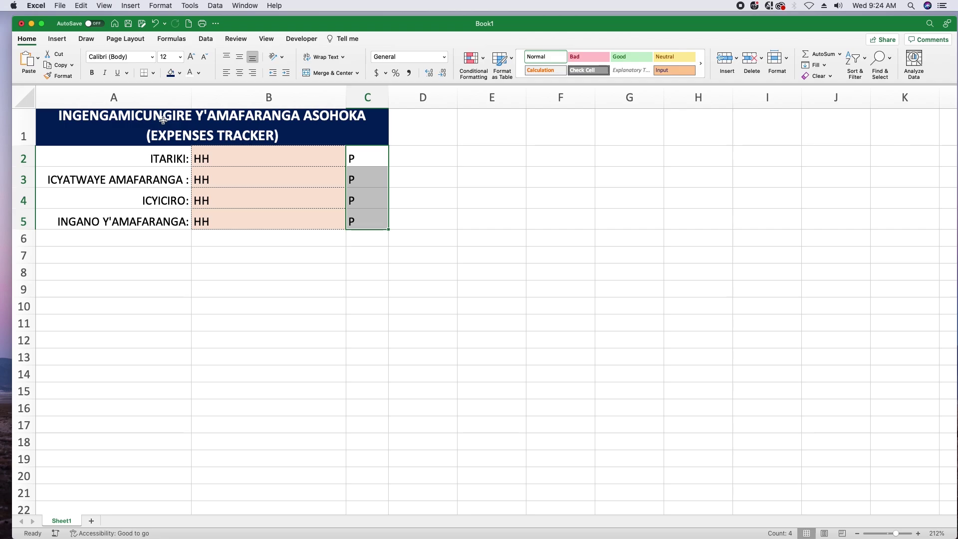
left_click(152, 58)
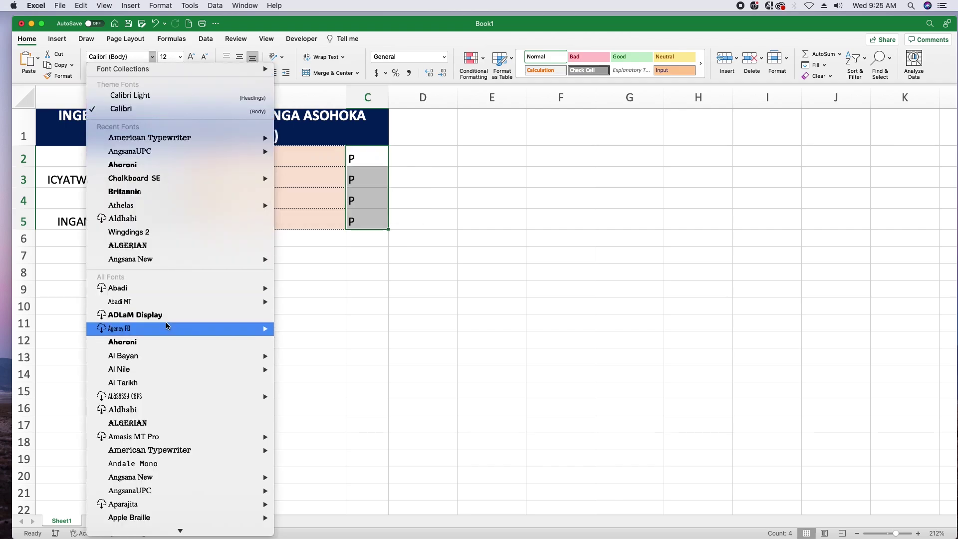
scroll(167, 326, "down", 10)
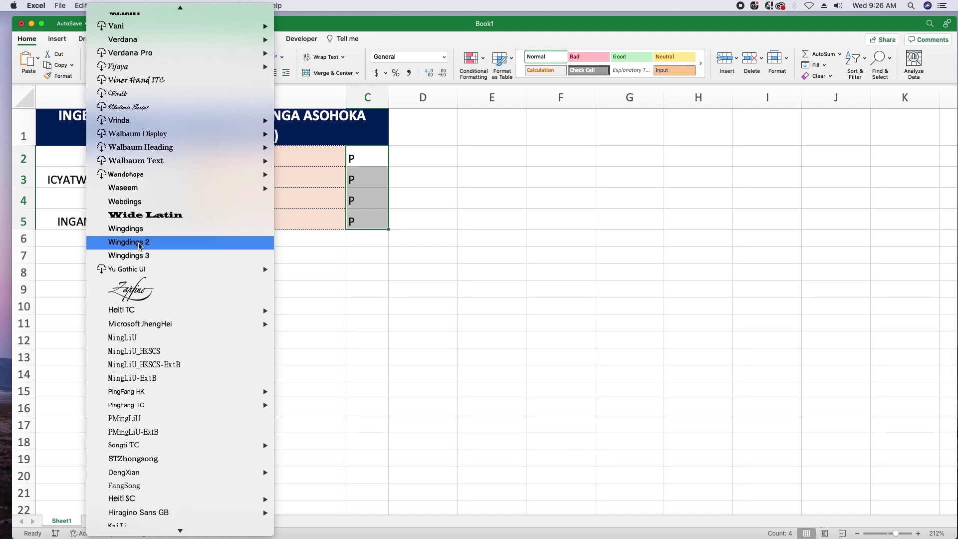
left_click(140, 244)
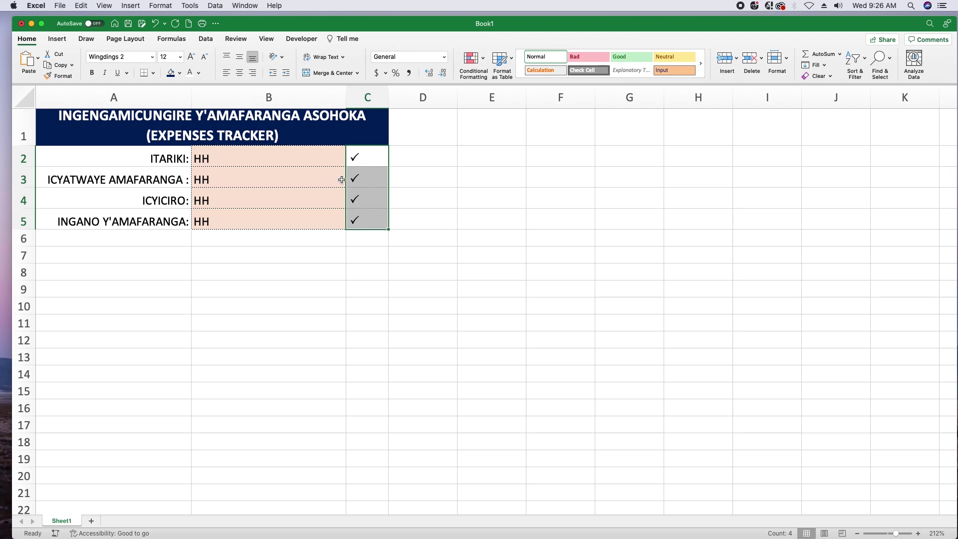
Center the check marks in C2:C5 and enlarge them to font size 18
left_click(240, 73)
left_click(191, 59)
left_click(191, 58)
left_click(191, 59)
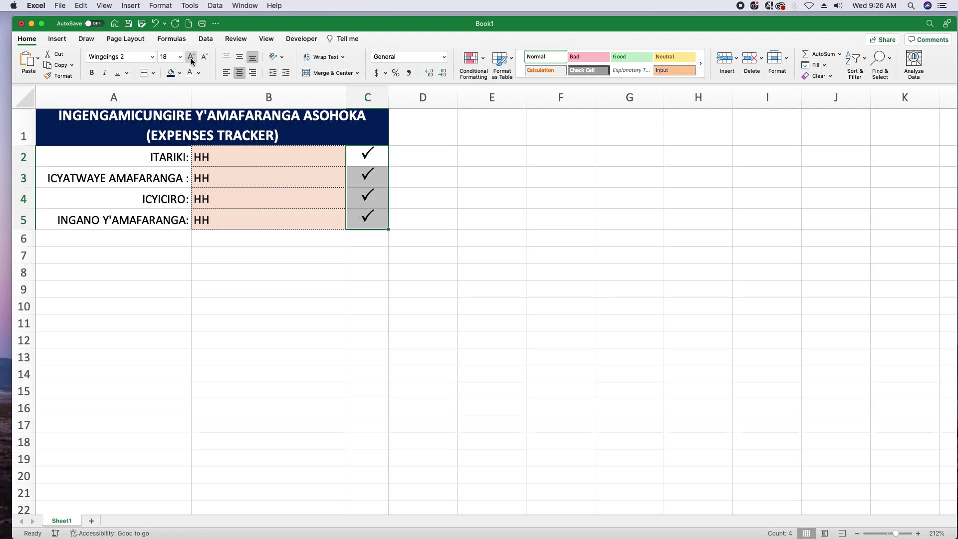
left_click(428, 175)
Clear the sample text from the input cells B2:B5
left_click(273, 162)
left_click(289, 180)
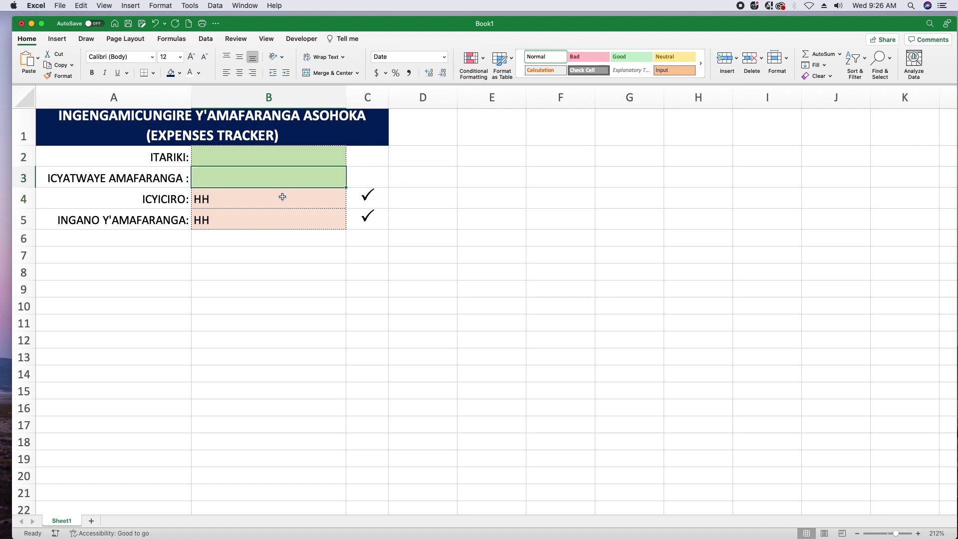
left_click(281, 196)
left_click(313, 219)
left_click(302, 269)
left_click(303, 159)
Start a Classic conditional formatting rule for C2:C5 that formats only cells containing No Blanks
left_click_drag(368, 152, 368, 215)
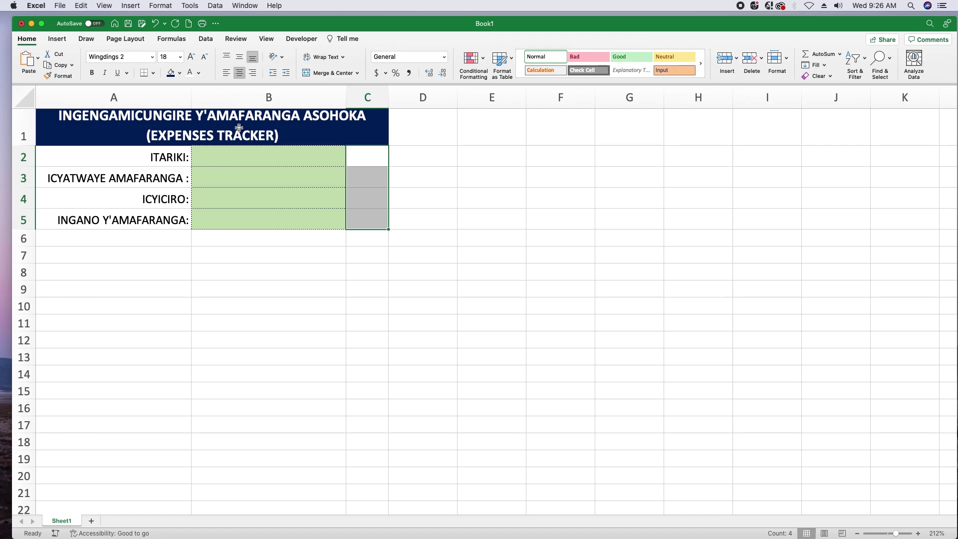
left_click_drag(364, 155, 368, 215)
left_click(471, 60)
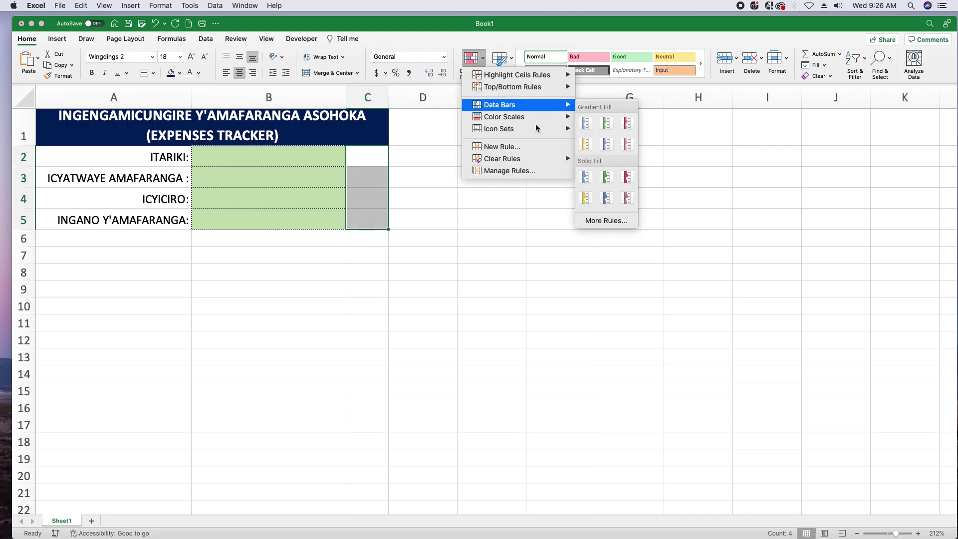
left_click(499, 146)
left_click(443, 137)
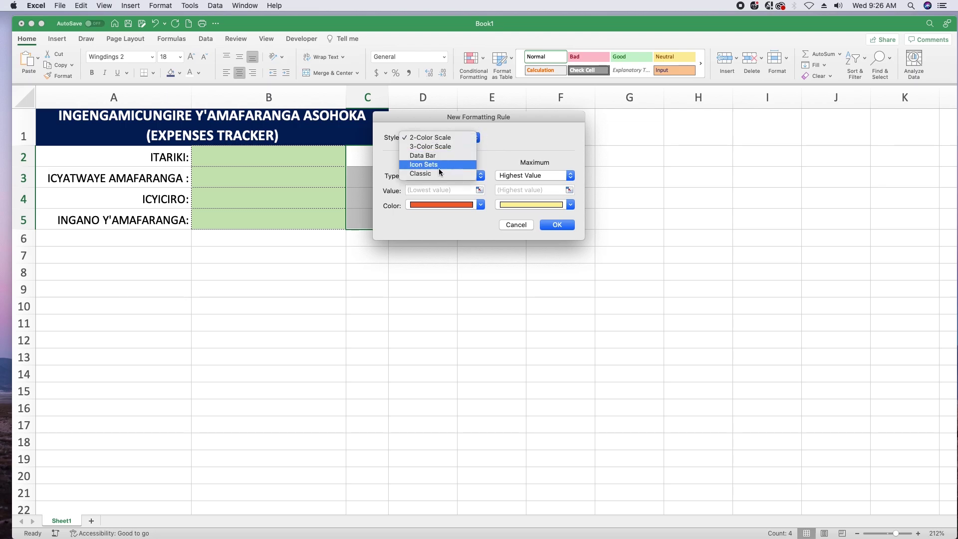
left_click(448, 170)
left_click(480, 165)
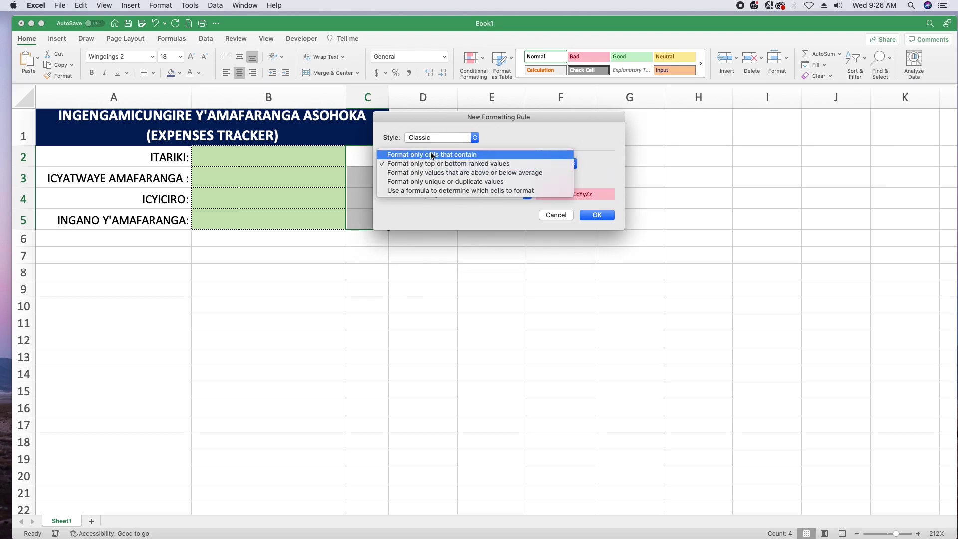
left_click(432, 156)
left_click(469, 180)
left_click(406, 208)
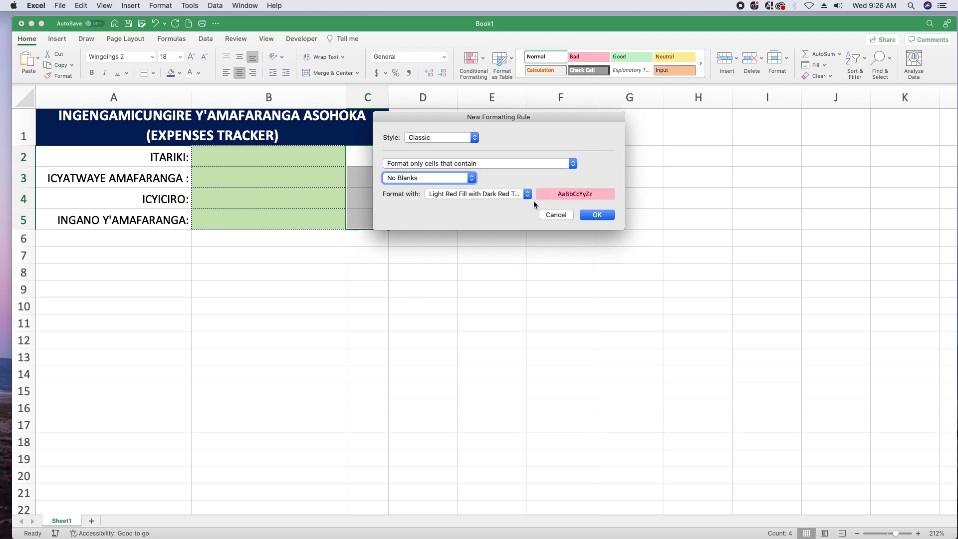
Give the No Blanks rule a custom format with dark navy fill and white font, and apply the rule
left_click(527, 196)
left_click(462, 248)
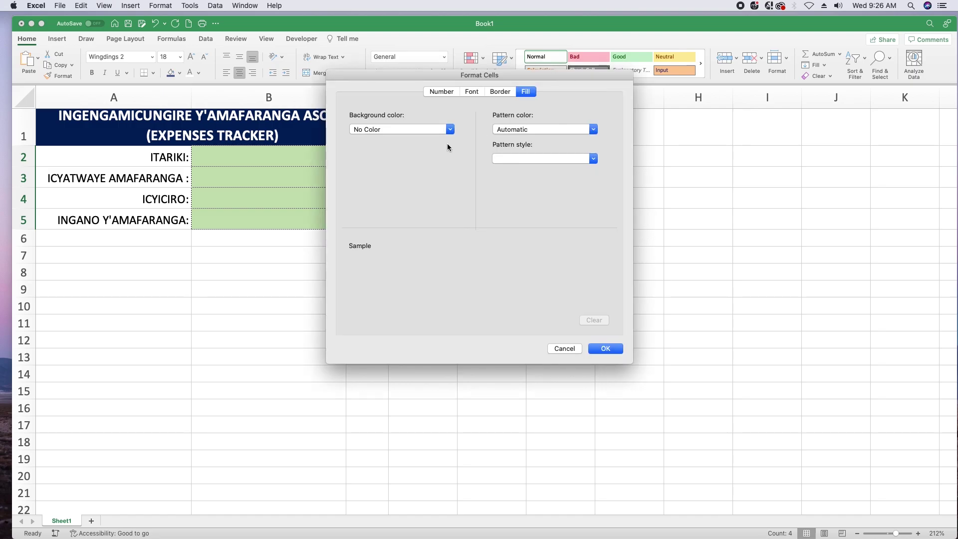
left_click(449, 129)
left_click(431, 244)
left_click(473, 91)
left_click(544, 208)
left_click(505, 251)
left_click(605, 348)
left_click(605, 214)
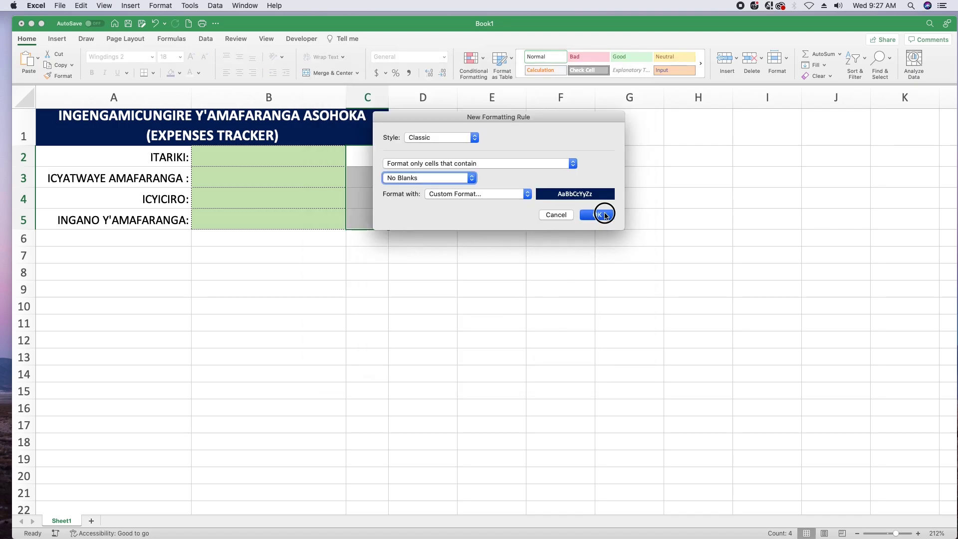
Fill the form with the date 2/5/2008, expense GUHAHA, category IBIRYO and amount 12000 in B2:B5
left_click(278, 156)
type("2/5/2008")
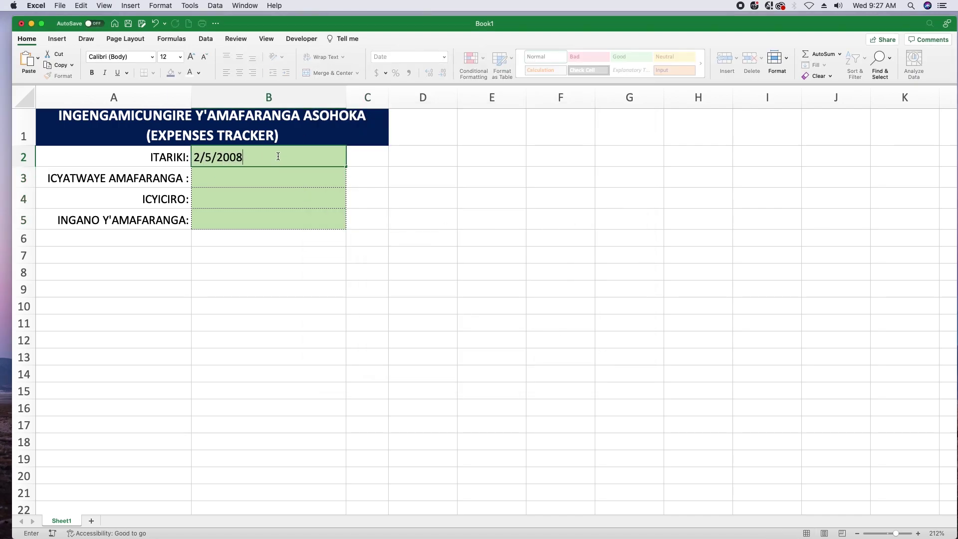
key("Return")
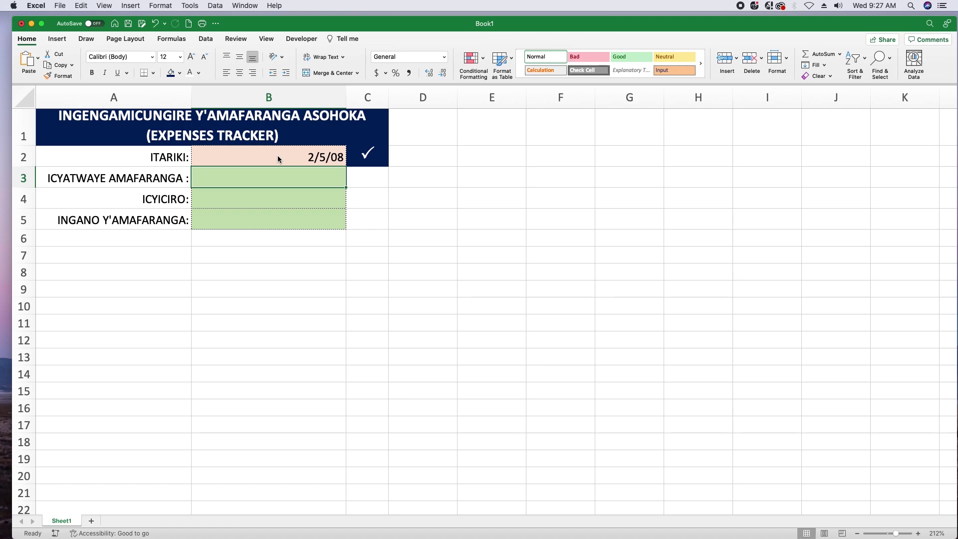
type("GUHAHA")
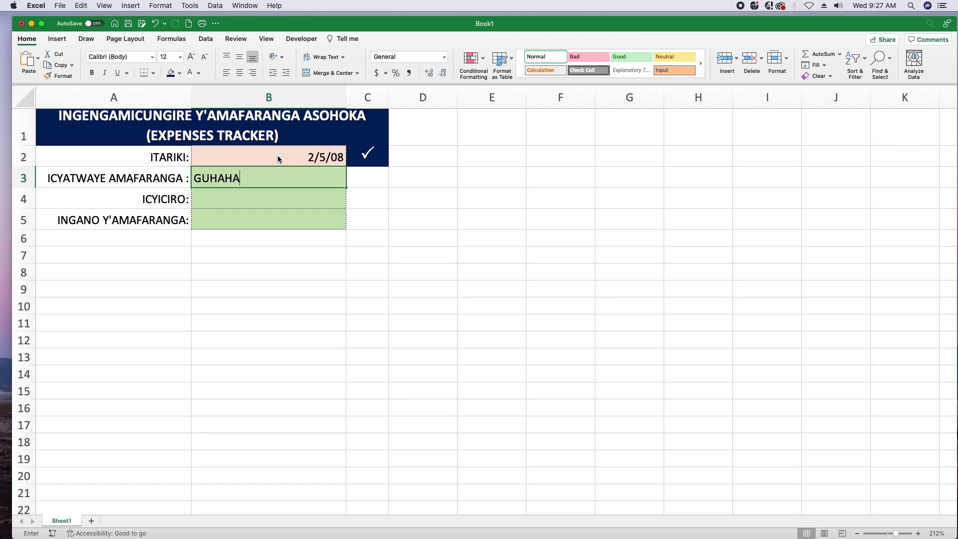
key("Return")
type("IBIRYO")
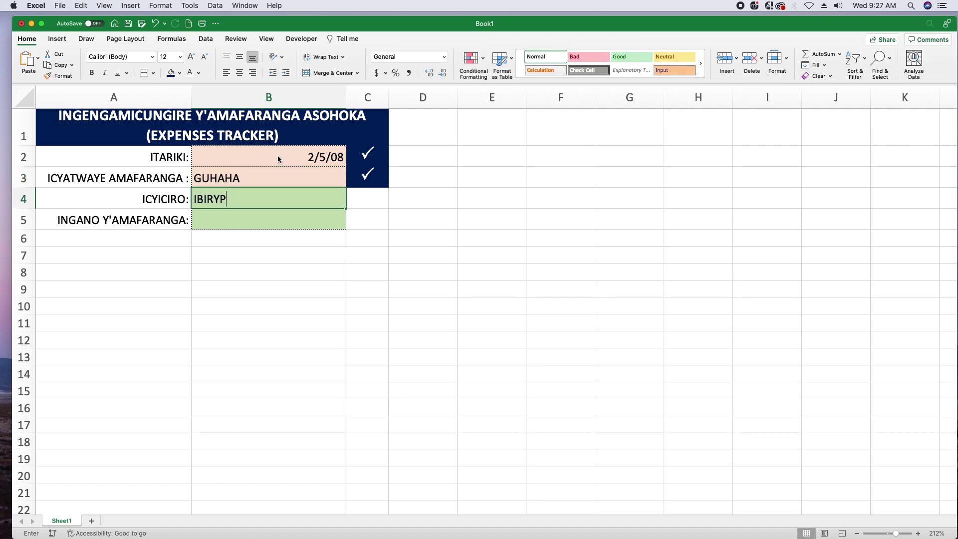
key("Return")
type("$")
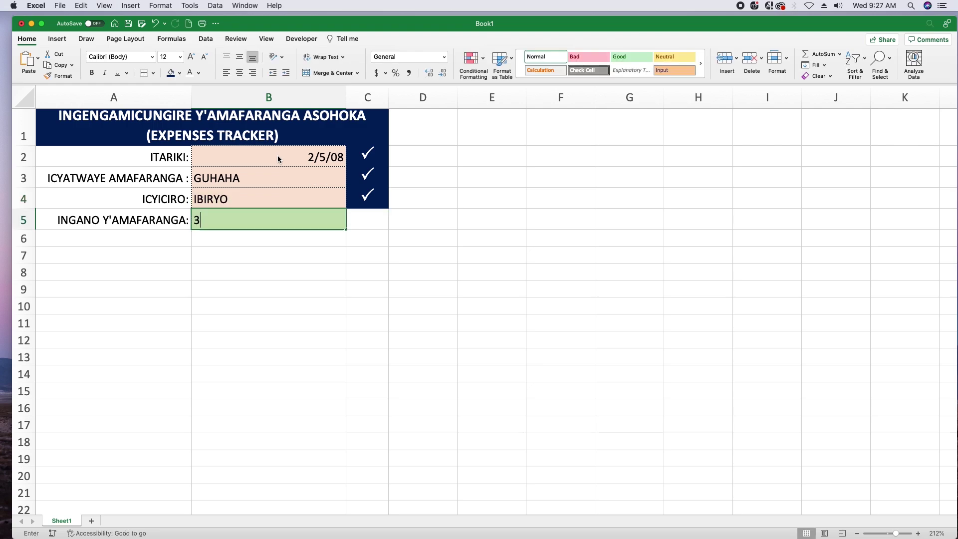
key("BackSpace")
type("12000")
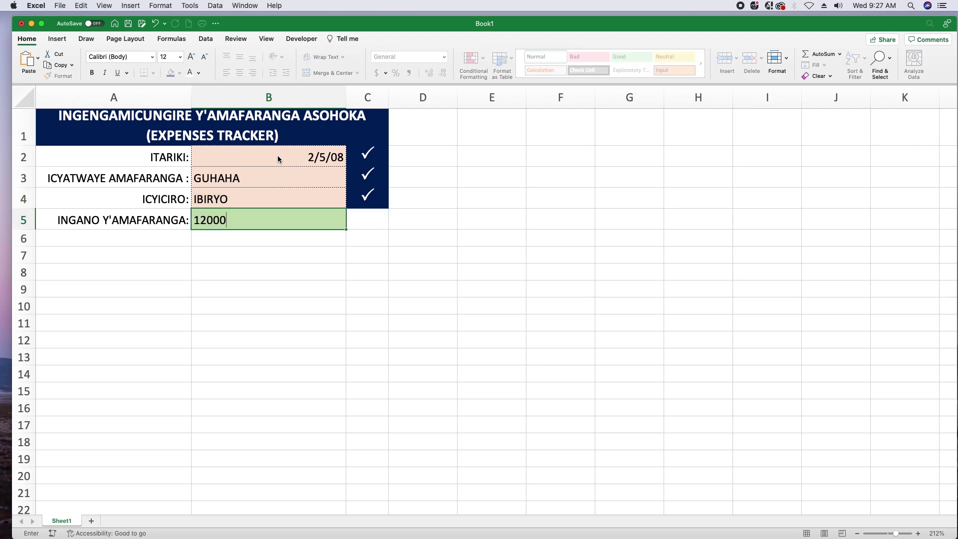
key("Return")
left_click(397, 266)
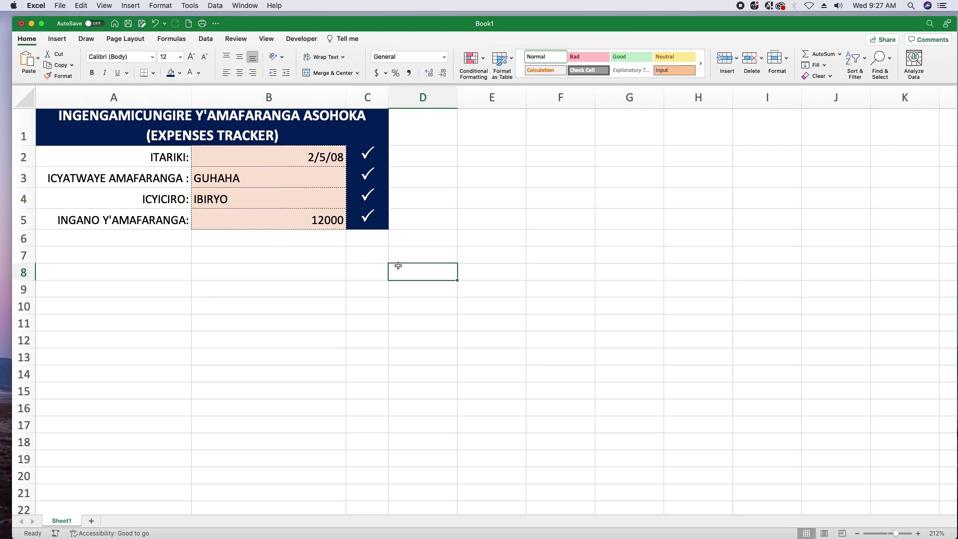
Format the amount in B5 as Currency with 0 decimal places and the RWF symbol
left_click(288, 221)
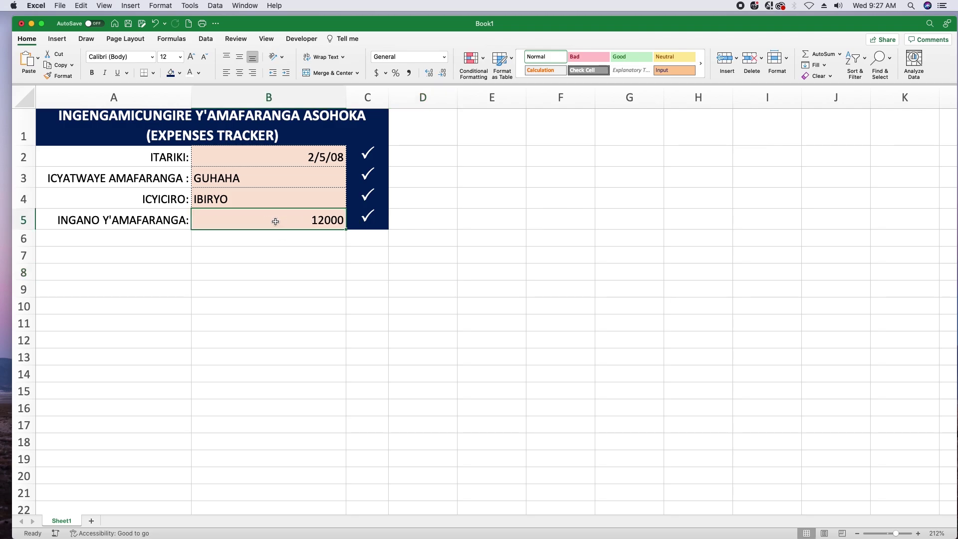
left_click(444, 57)
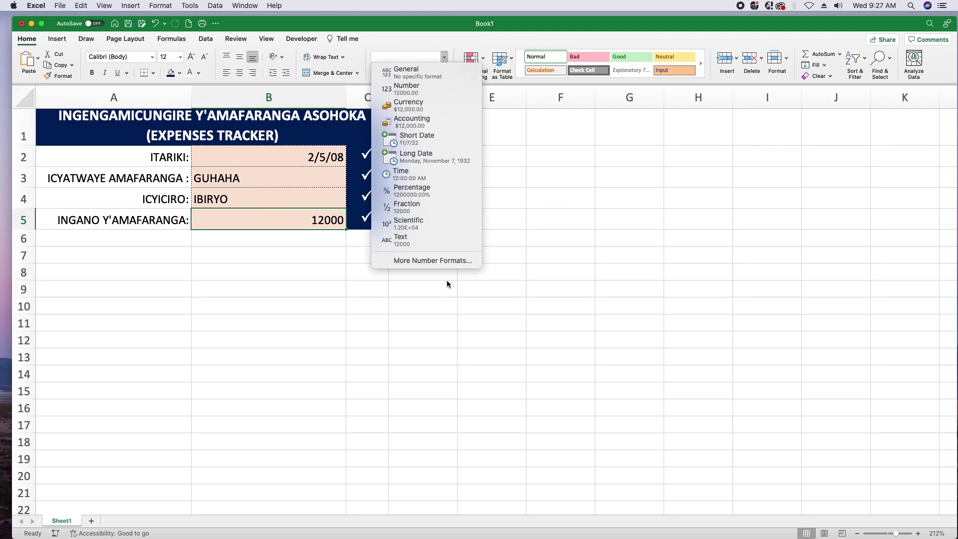
left_click(443, 264)
left_click(363, 136)
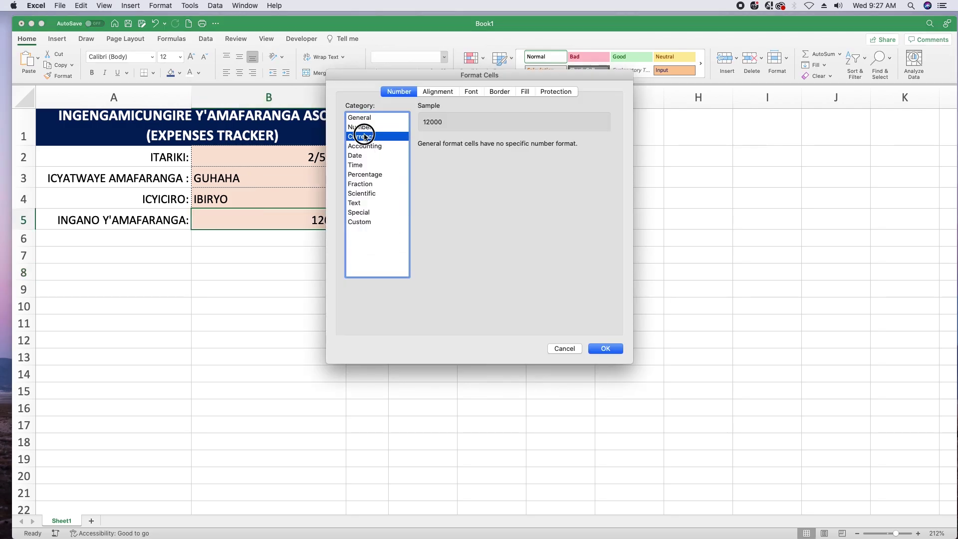
left_click(476, 144)
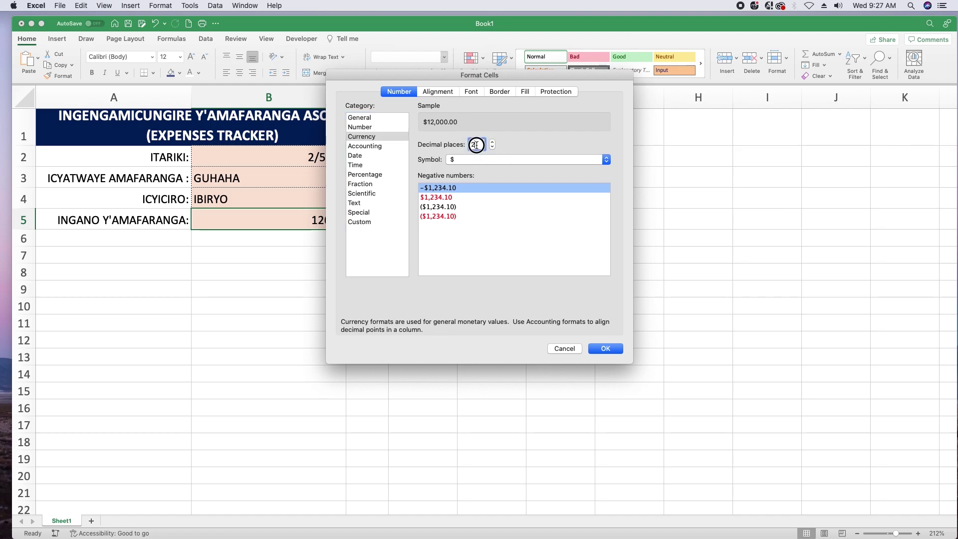
type("0")
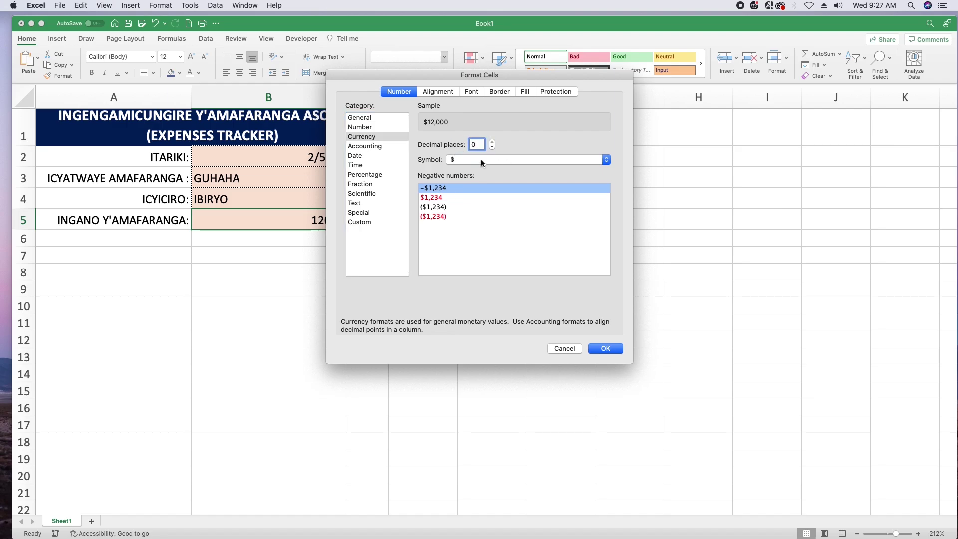
left_click(482, 160)
type("rwf")
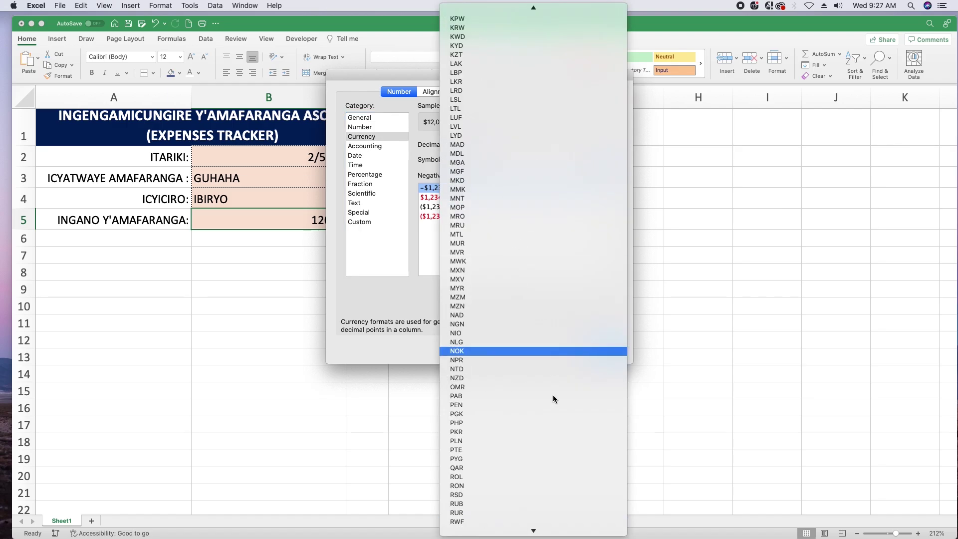
left_click(470, 521)
left_click(606, 347)
Center the entries in the input cells B2:B5 horizontally
left_click(295, 171)
left_click(280, 161)
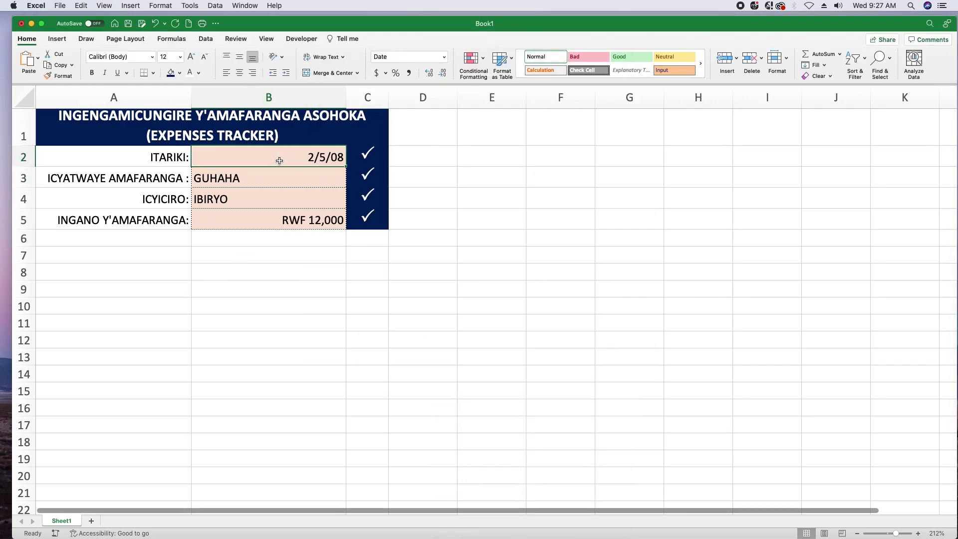
left_click_drag(280, 160, 284, 219)
left_click(239, 72)
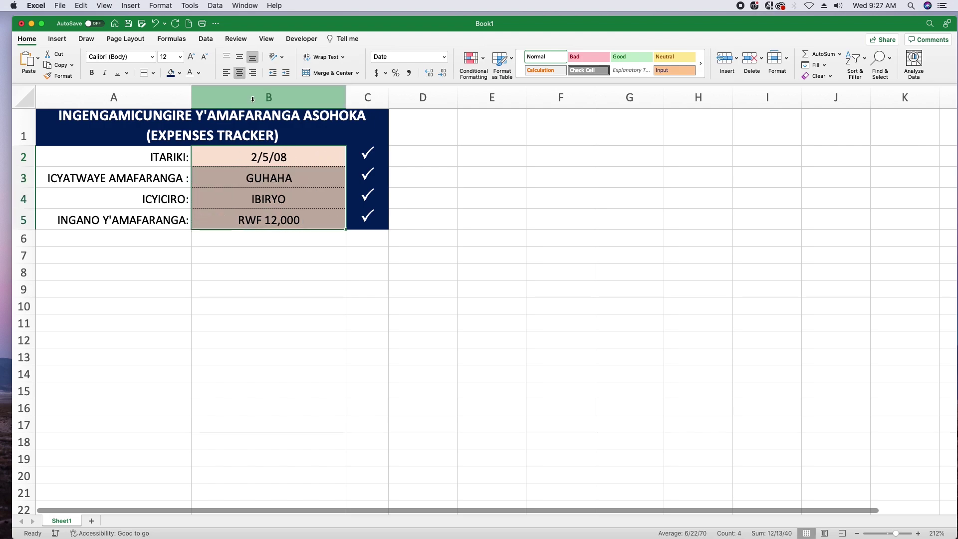
left_click(306, 253)
left_click(402, 276)
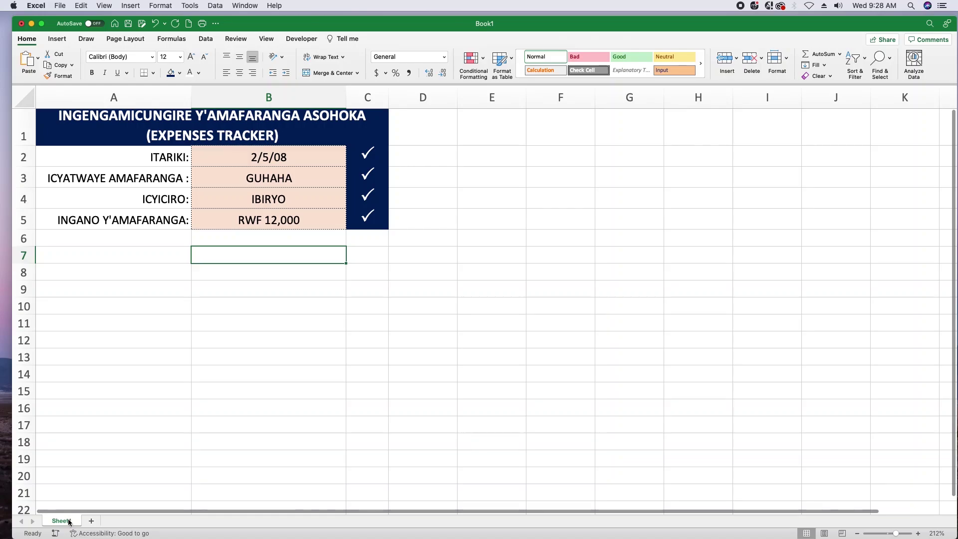
Rename Sheet1 as DataEntryForm
double_click(59, 521)
type("DataE")
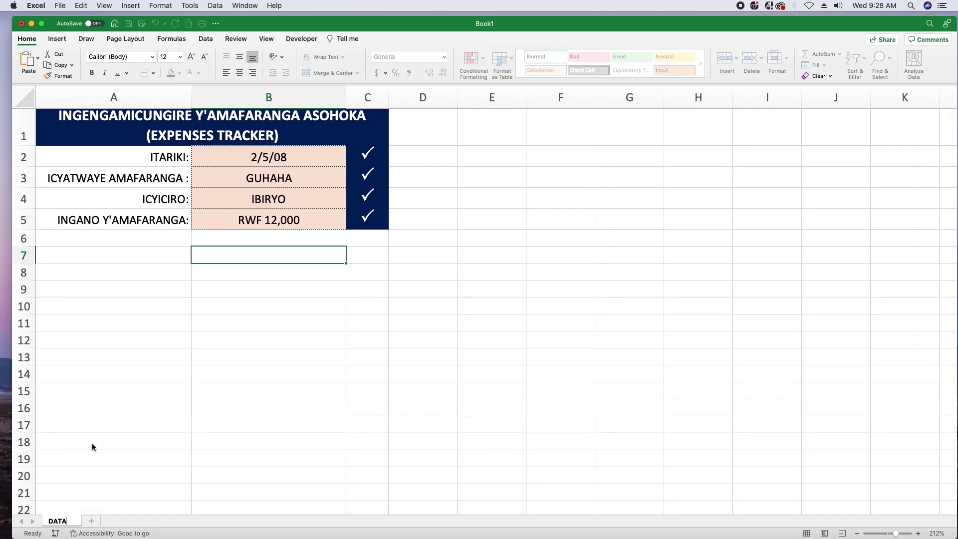
type("ntryForm")
Add a second sheet to the workbook and rename it DataBase
left_click(114, 521)
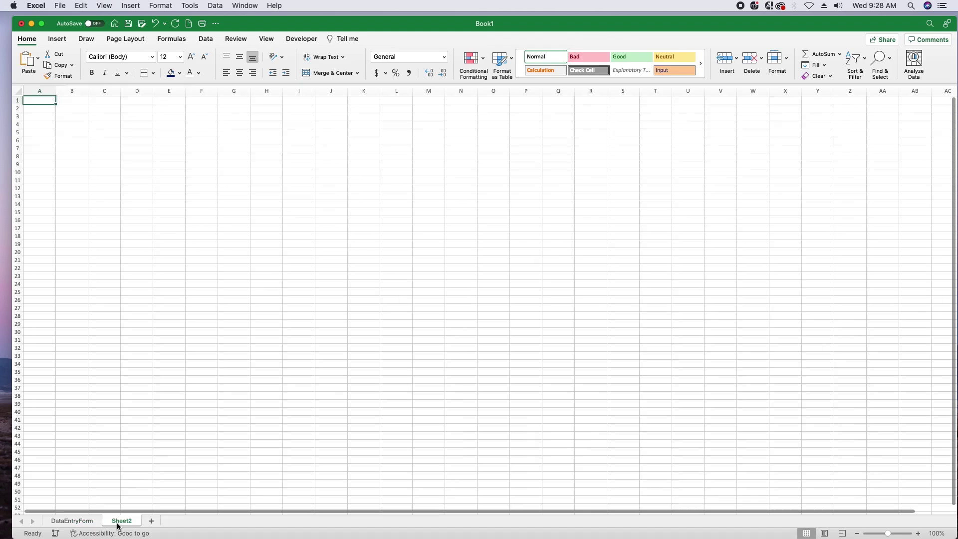
right_click(126, 521)
left_click(148, 444)
type("DataBase")
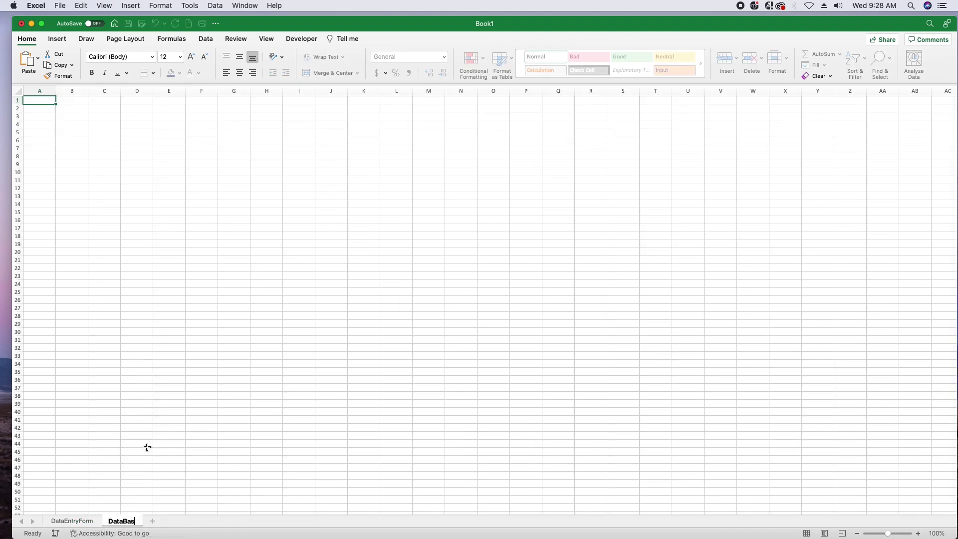
left_click(148, 448)
Copy the four field labels in A2:A5 of the DataEntryForm sheet
left_click(75, 521)
scroll(137, 313, "down", 2)
scroll(138, 313, "up", 2)
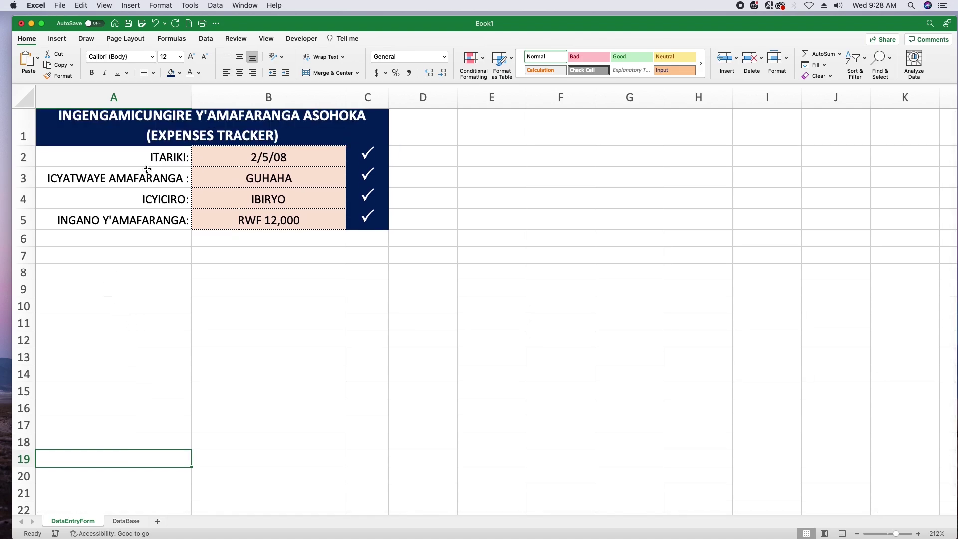
left_click_drag(146, 159, 146, 211)
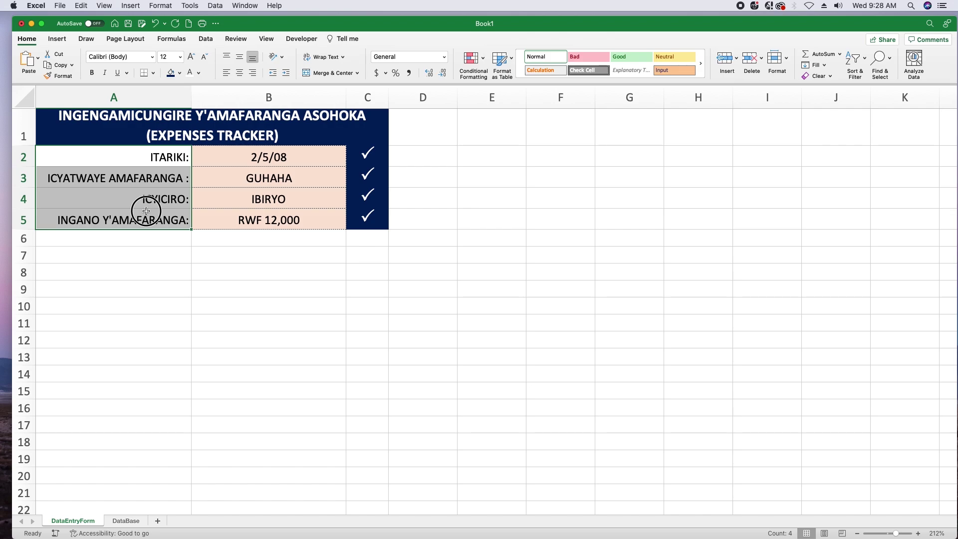
key("super+c")
Paste the copied labels transposed into row 1 of the DataBase sheet, starting at A1
left_click(126, 520)
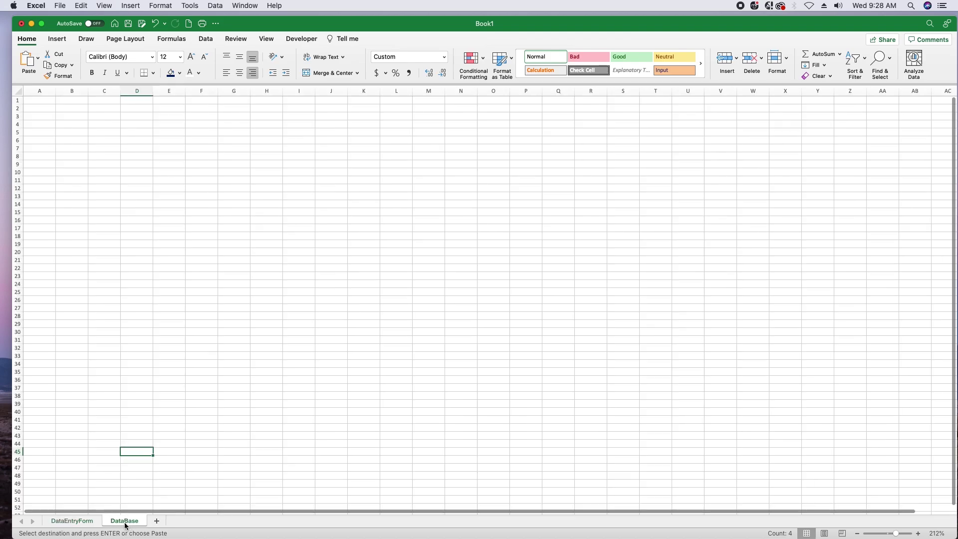
key("super+a")
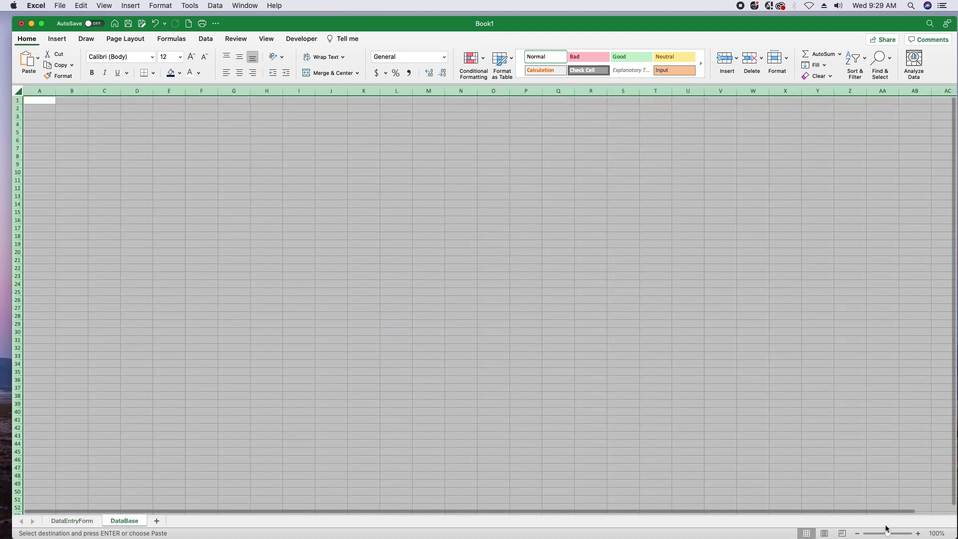
left_click_drag(891, 535, 897, 534)
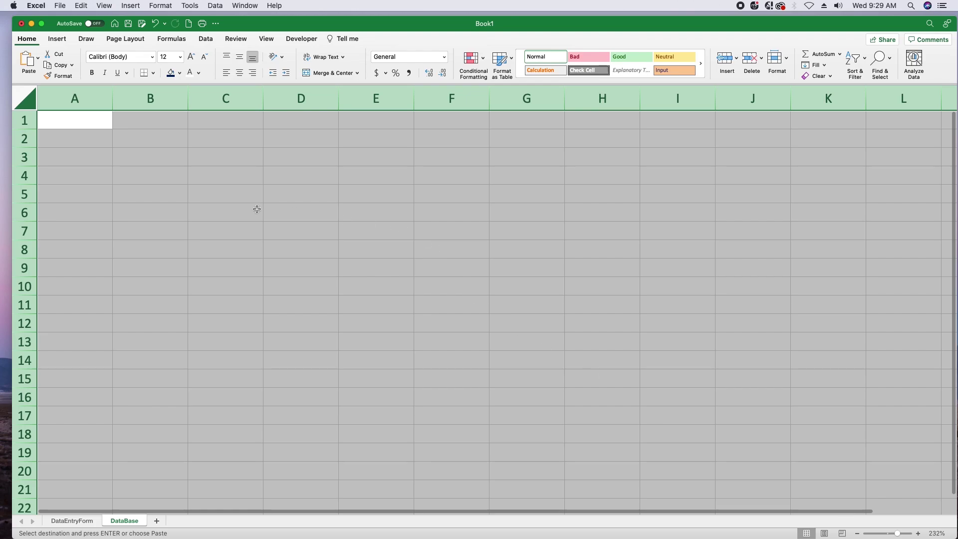
left_click(349, 228)
left_click(83, 122)
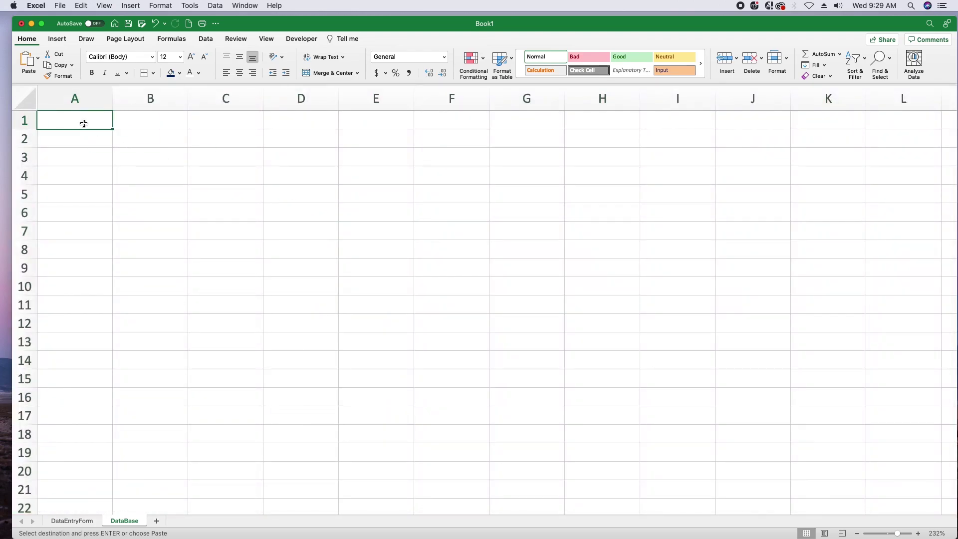
right_click(82, 122)
mouse_move(125, 157)
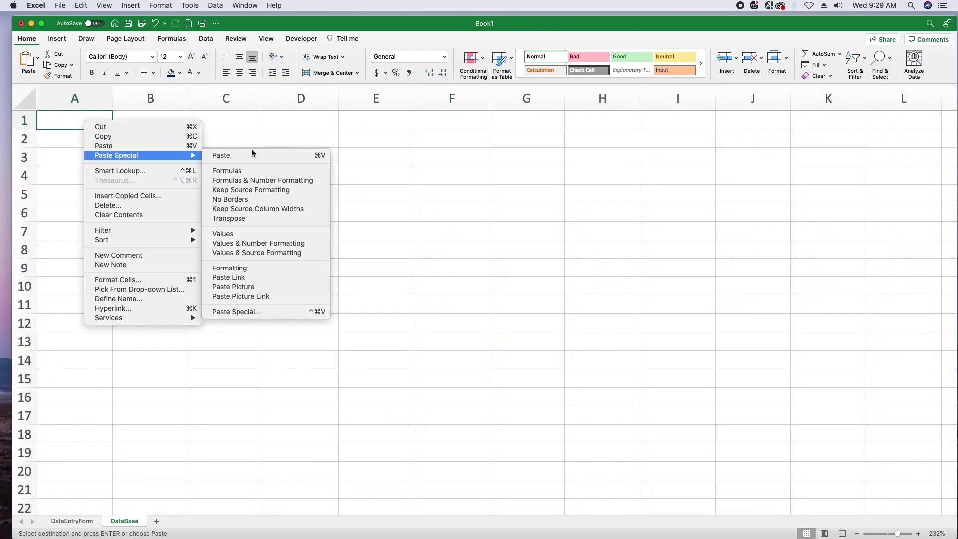
left_click(239, 220)
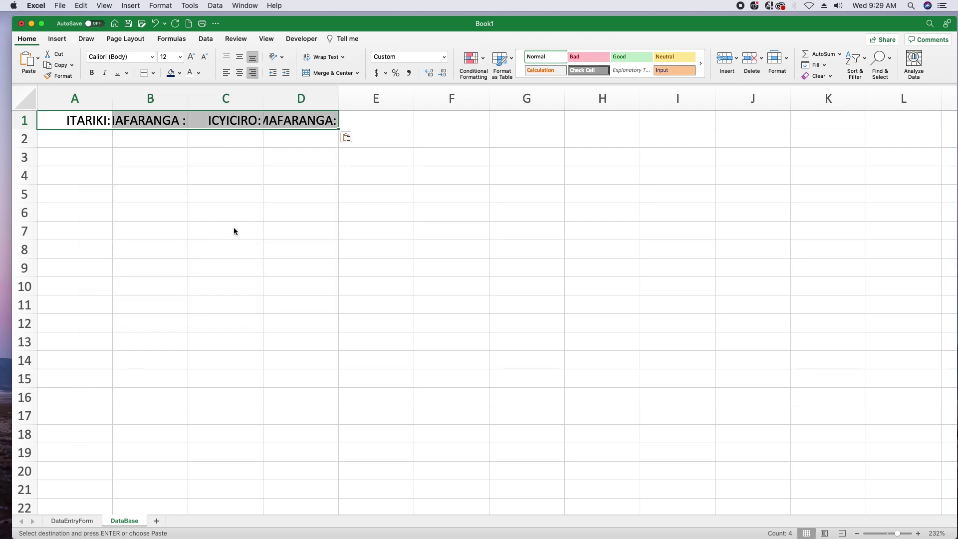
Widen columns B, C and D of the DataBase sheet to fit their headers, with column D about 25 wide
left_click(73, 521)
left_click(125, 520)
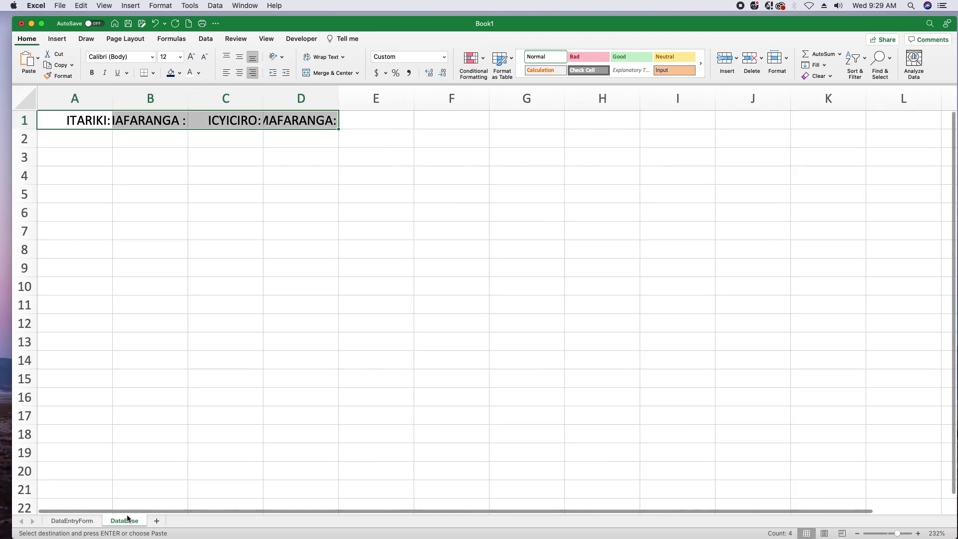
double_click(191, 98)
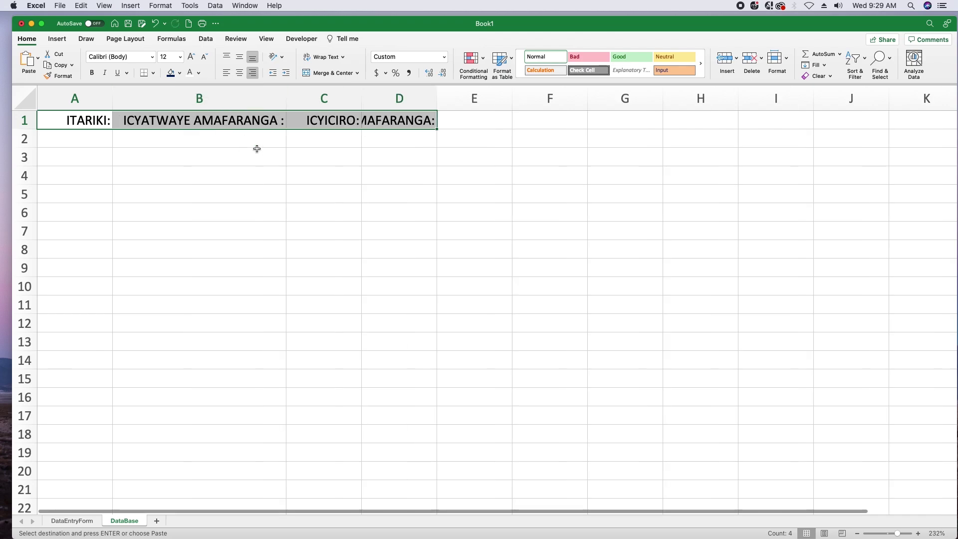
left_click(256, 152)
left_click_drag(362, 98, 395, 98)
left_click_drag(471, 98, 574, 98)
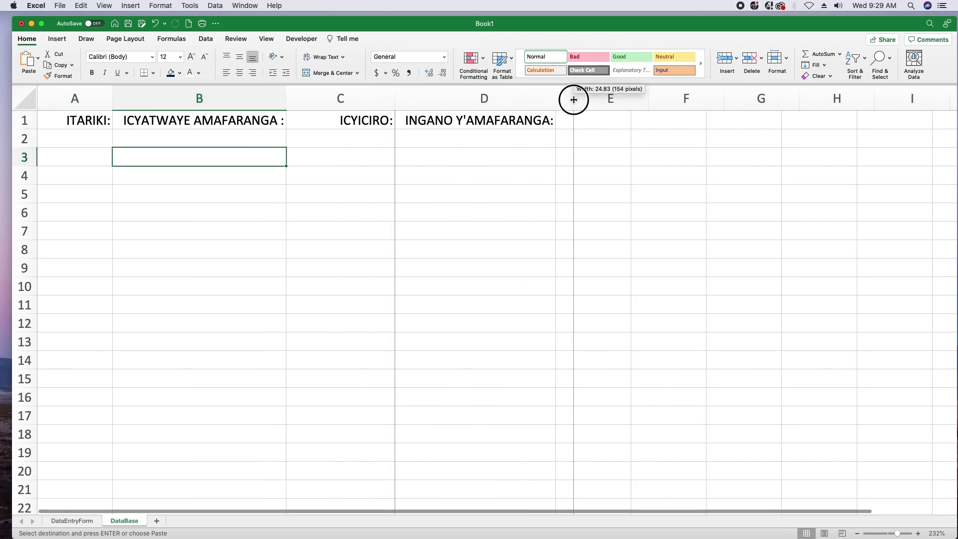
left_click(339, 138)
Set the DataBase headers A1:D1 to the General number format and center them horizontally
left_click_drag(79, 120, 462, 120)
key("super+c")
left_click(441, 57)
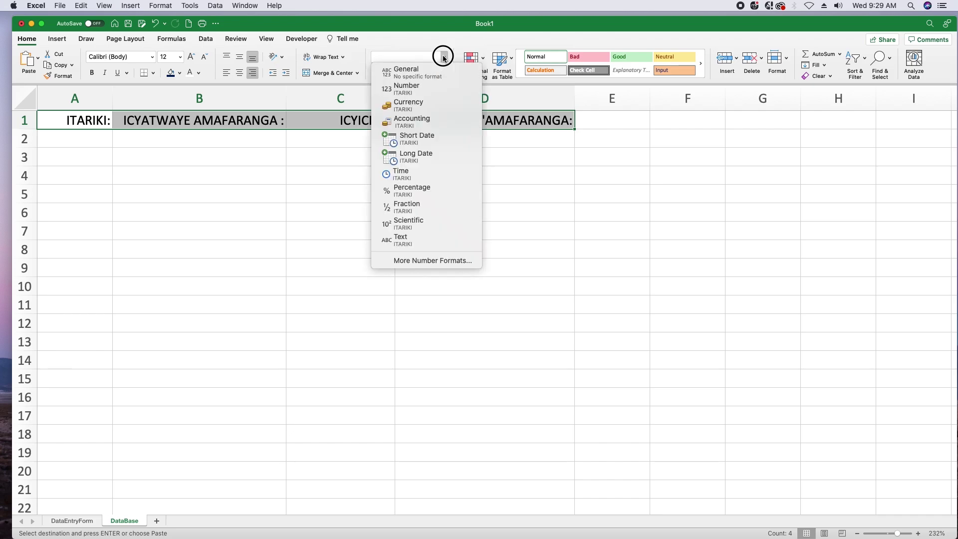
left_click(404, 67)
left_click(518, 186)
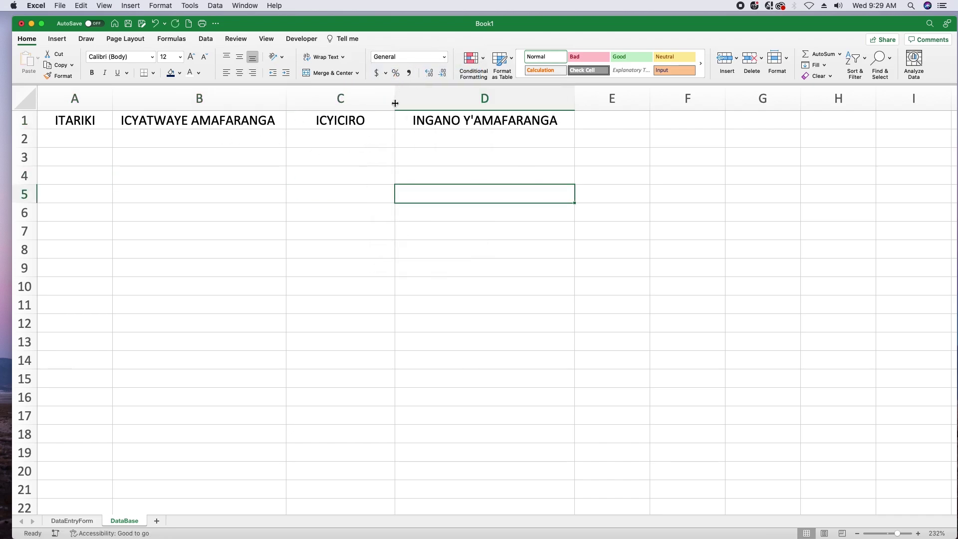
Give the headers A1:D1 a dark blue fill with white text, and widen column A
left_click(340, 156)
left_click_drag(83, 120, 475, 124)
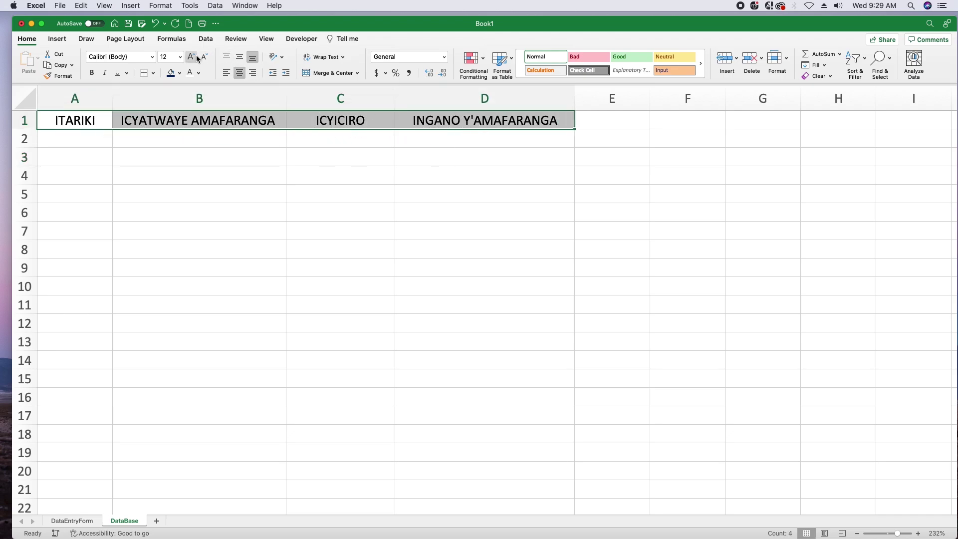
left_click(170, 73)
left_click(190, 73)
left_click(236, 172)
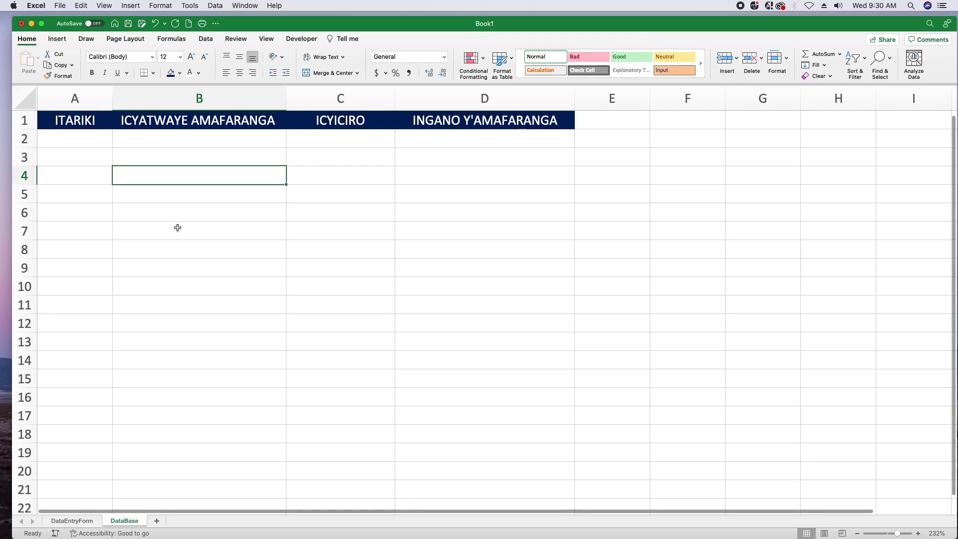
left_click(195, 212)
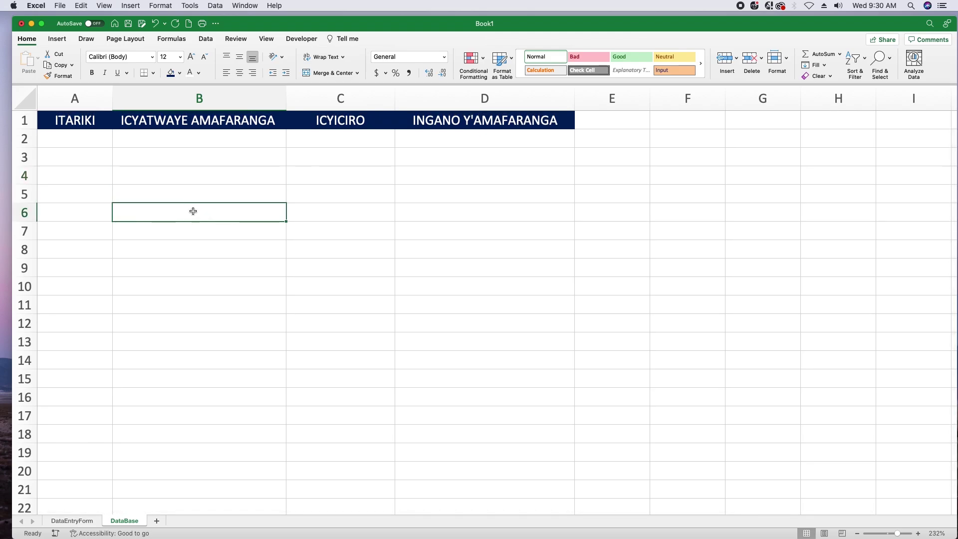
left_click(394, 275)
Copy the field labels A2:A5 on the DataEntryForm sheet and paste them into M15:M18
left_click(71, 520)
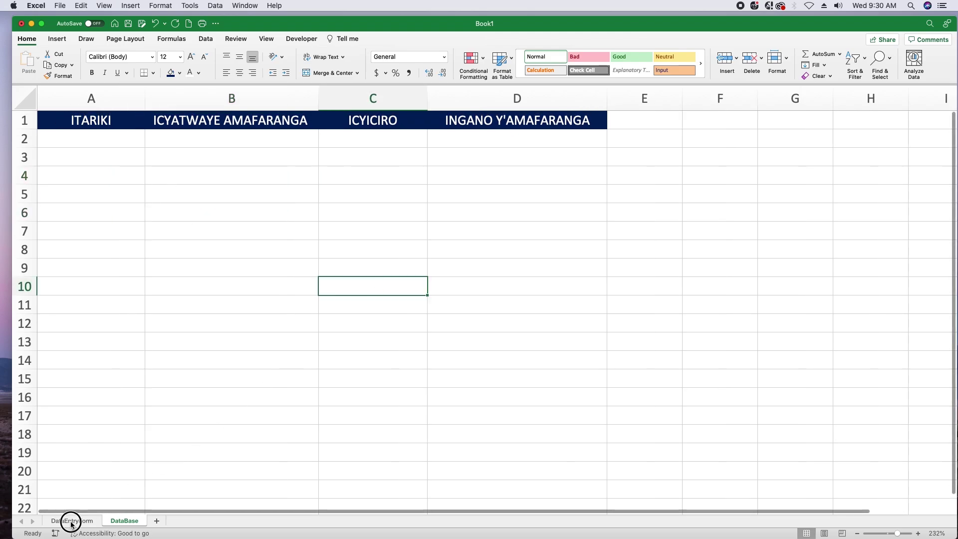
left_click(297, 332)
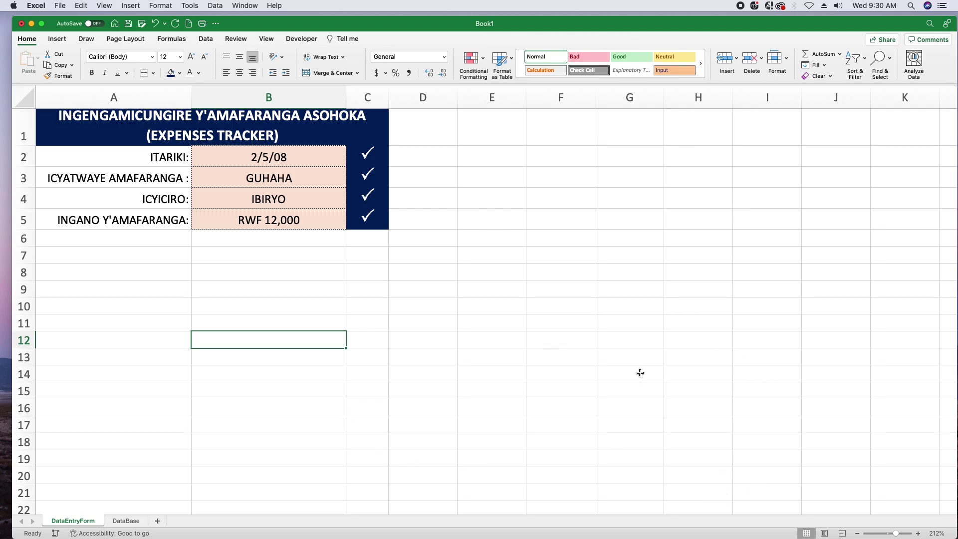
scroll(505, 426, "down", 3)
scroll(505, 425, "up", 2)
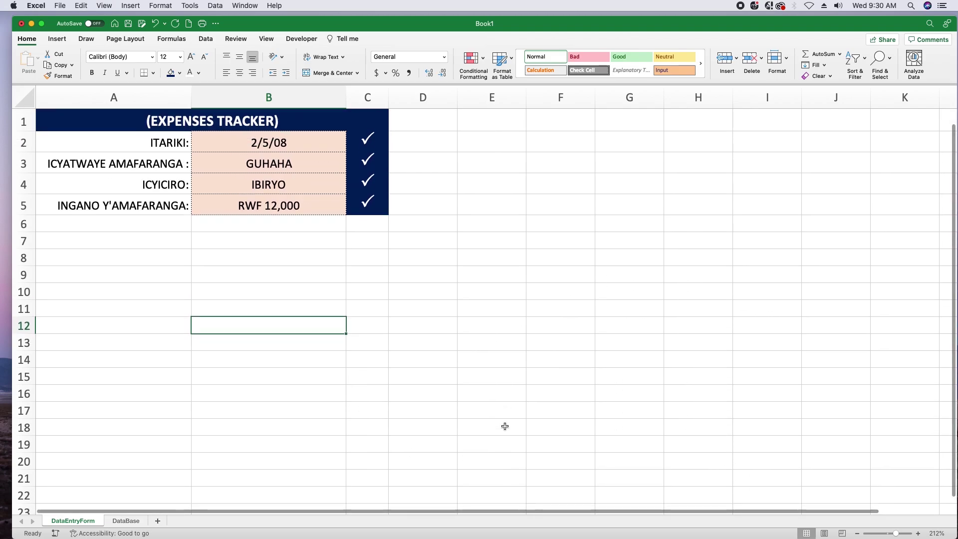
left_click(411, 511)
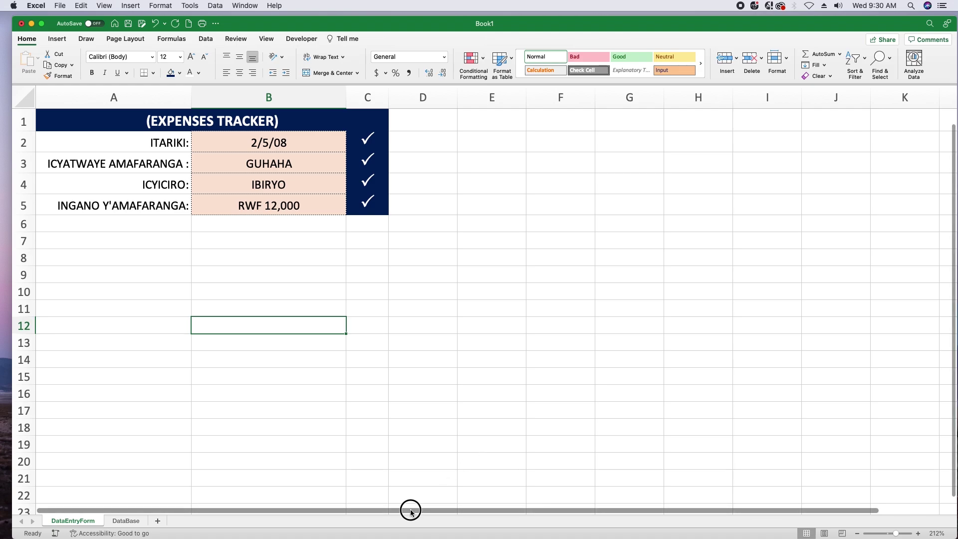
scroll(652, 373, "right", 2)
scroll(652, 373, "down", 1)
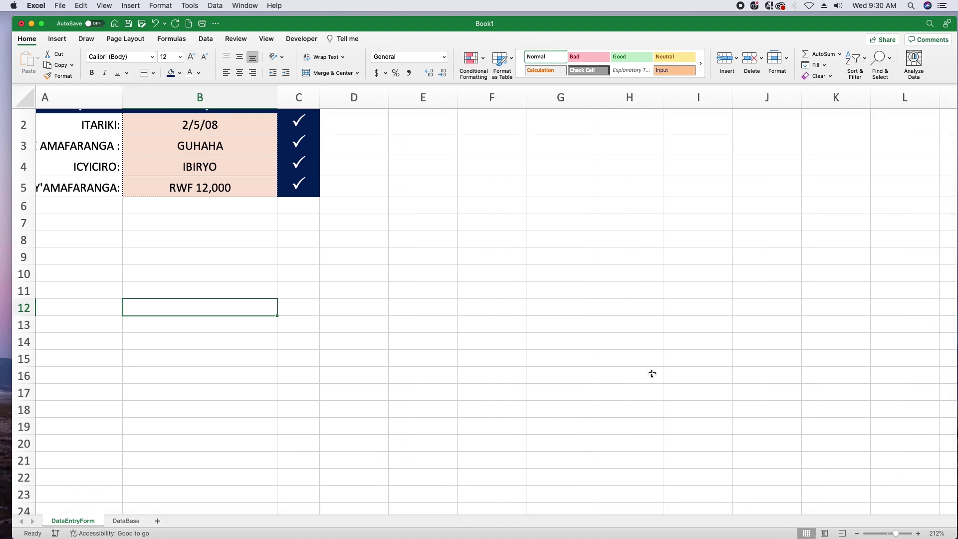
scroll(457, 400, "down", 3)
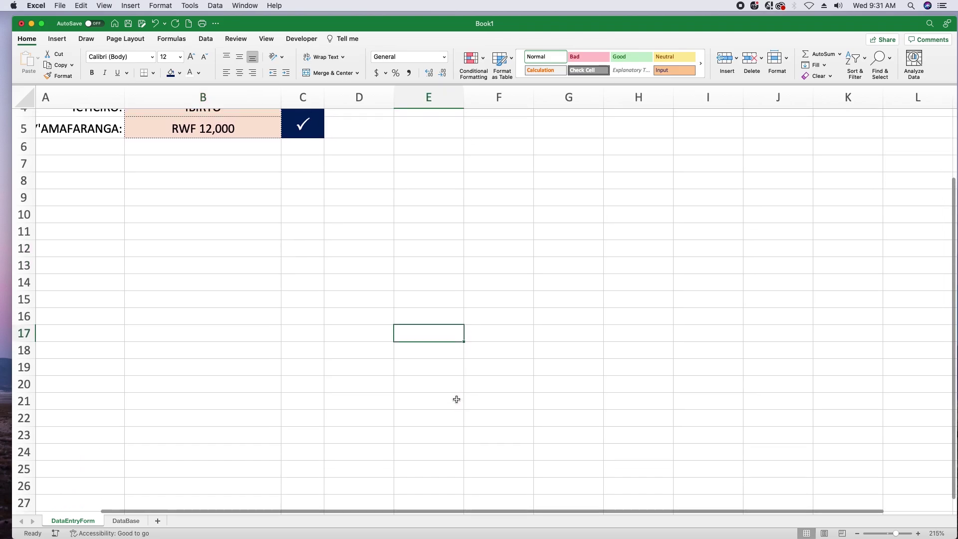
scroll(456, 400, "up", 3)
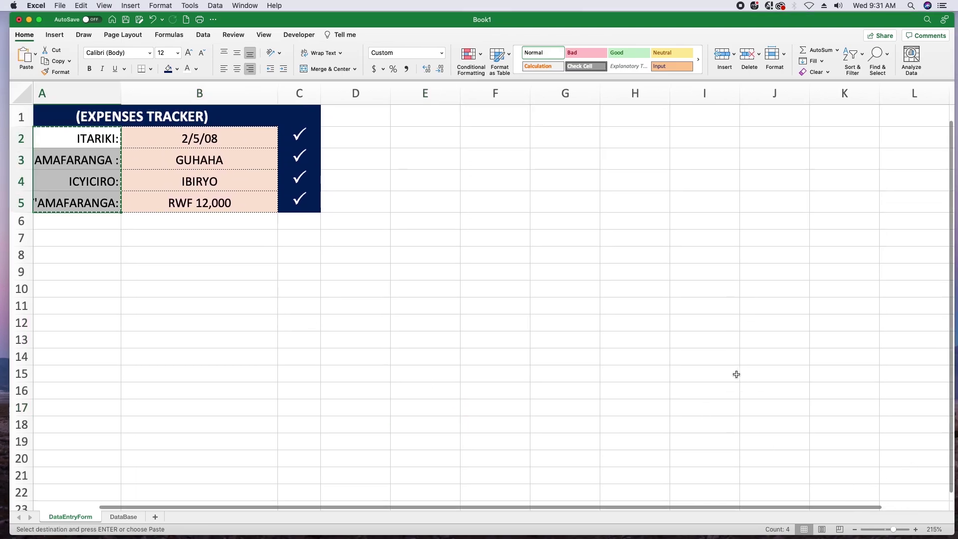
left_click_drag(813, 512, 894, 509)
left_click(842, 373)
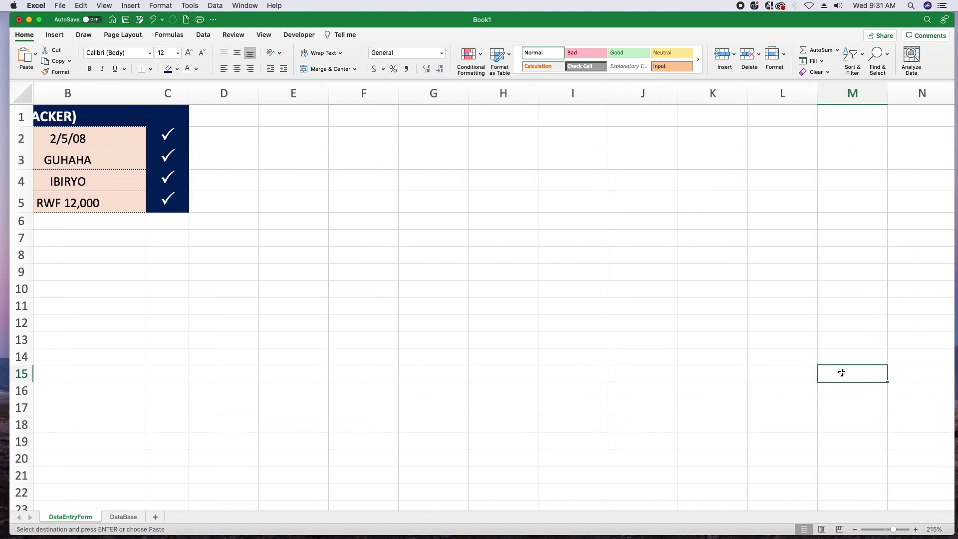
key("super+v")
Enter a formula in N15, beside the ITARIKI label, that references the date in B2
left_click(894, 374)
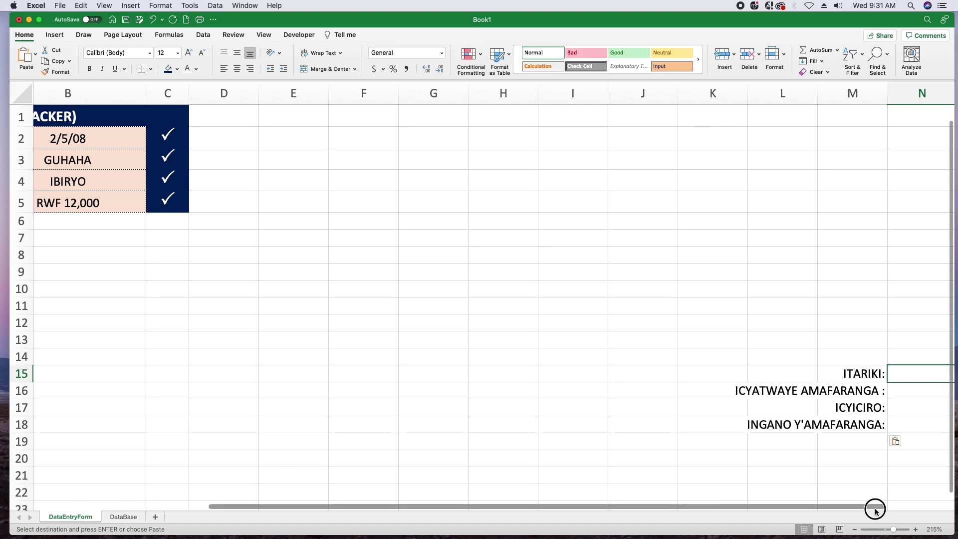
left_click_drag(876, 508, 884, 509)
type("=")
left_click_drag(688, 507, 649, 507)
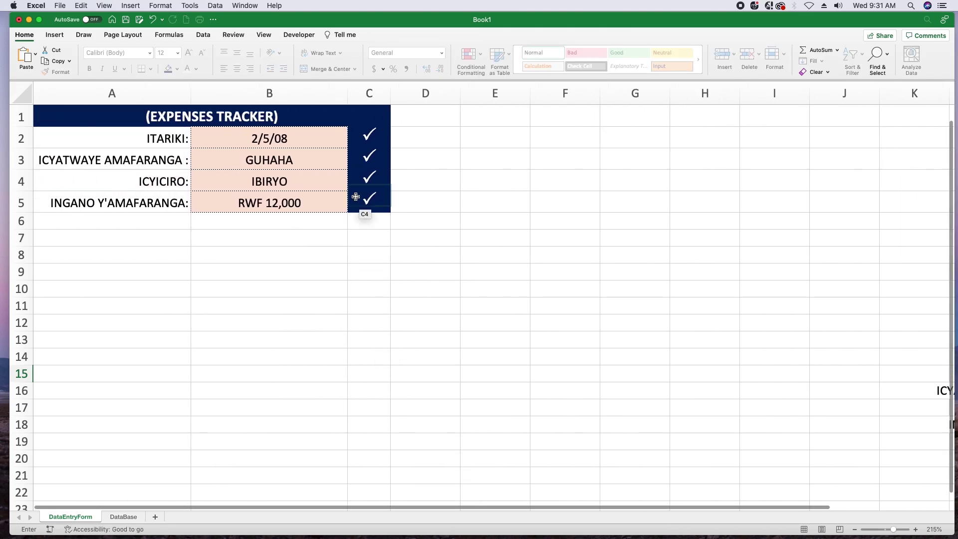
left_click(272, 141)
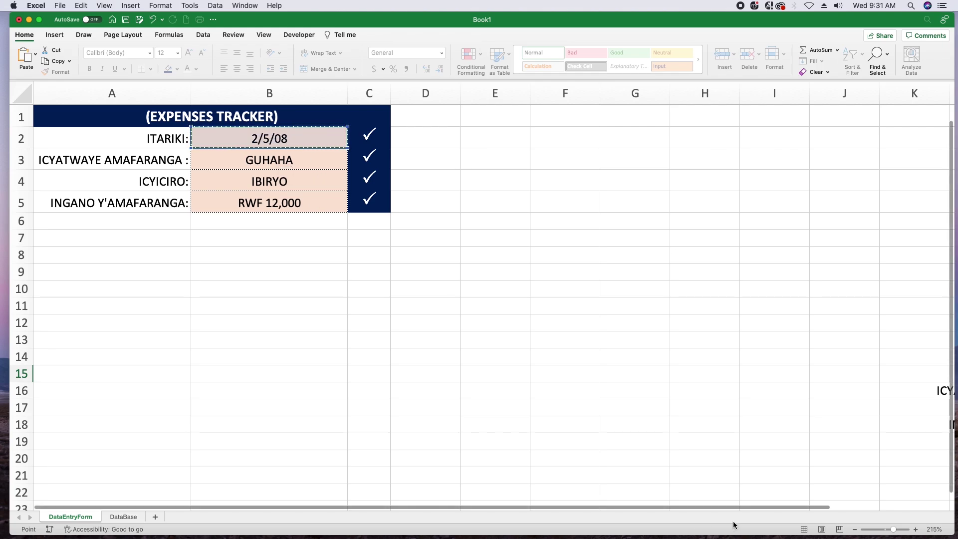
left_click_drag(774, 509, 943, 507)
key("Return")
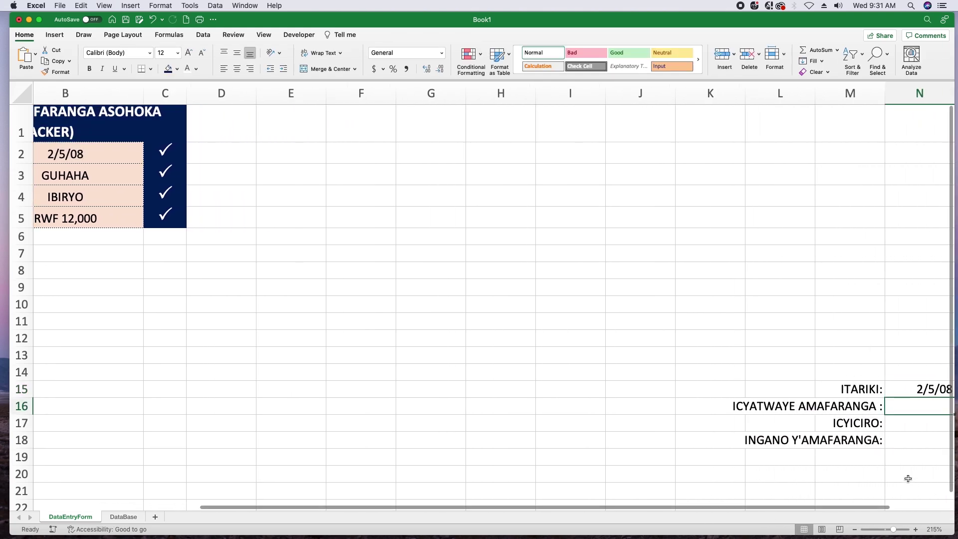
Fill the formula in N15 down through N18 to reference the remaining form entries
left_click(924, 389)
left_click_drag(860, 505, 876, 505)
left_click_drag(885, 398, 863, 446)
left_click(853, 472)
left_click(827, 445)
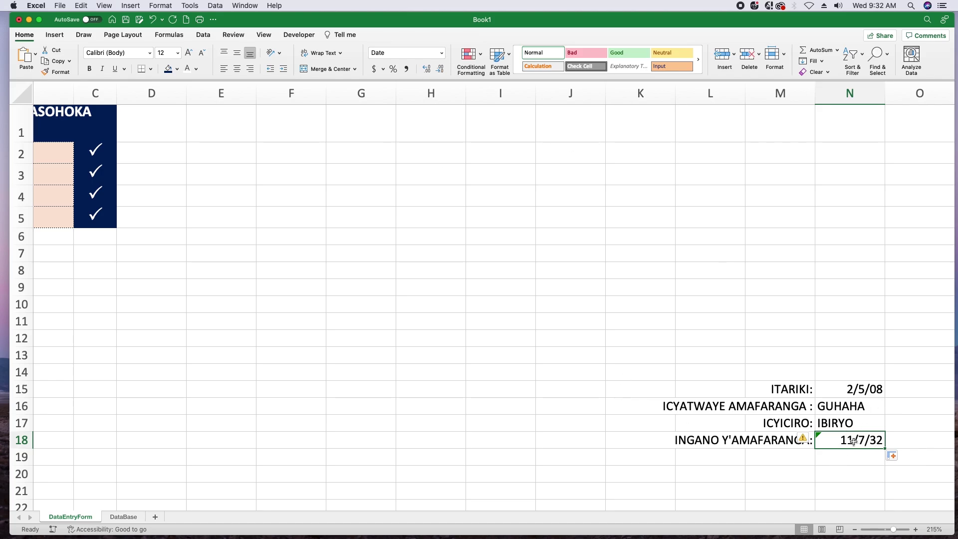
Format the amount in N18 as Currency with 0 decimal places and the RWF symbol
left_click(442, 53)
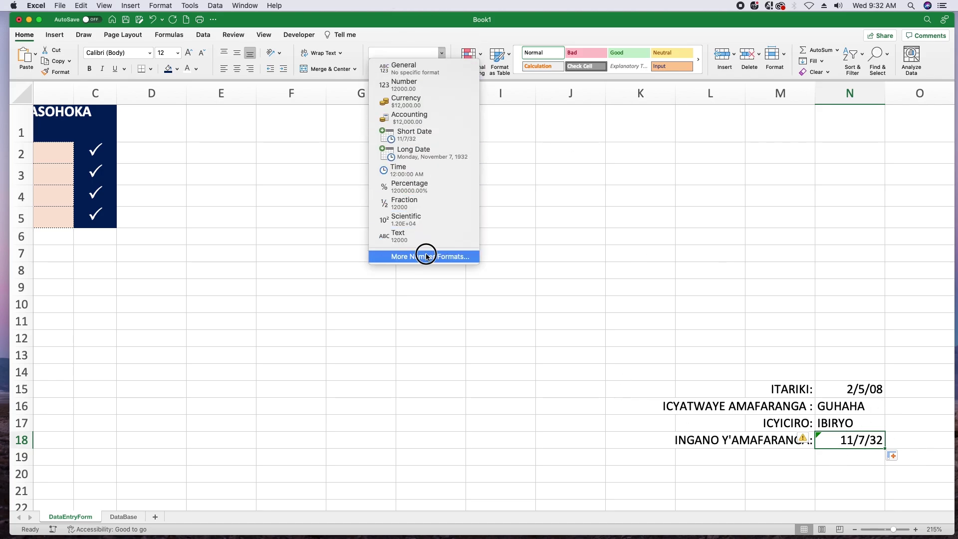
left_click(428, 254)
left_click(407, 136)
double_click(475, 144)
type("01")
left_click(454, 160)
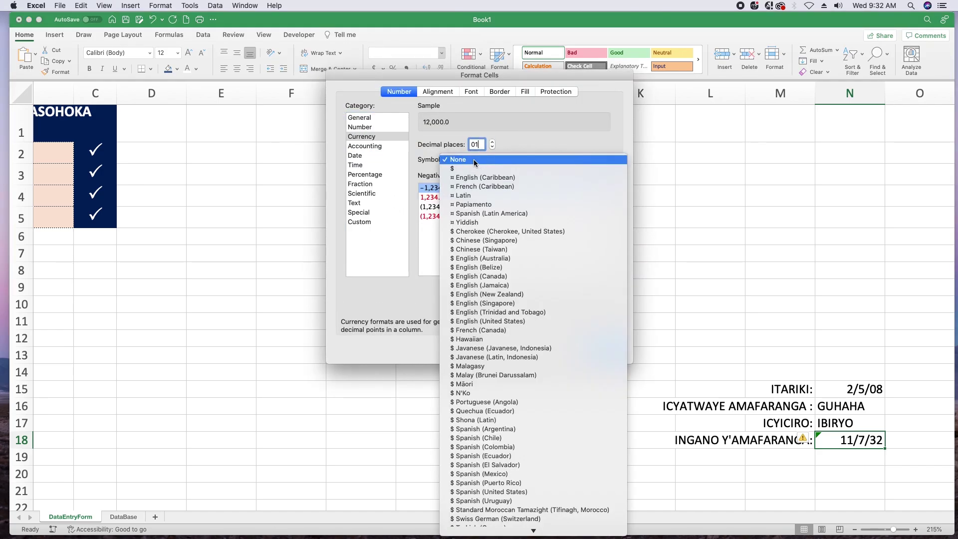
type("rwf")
left_click(470, 522)
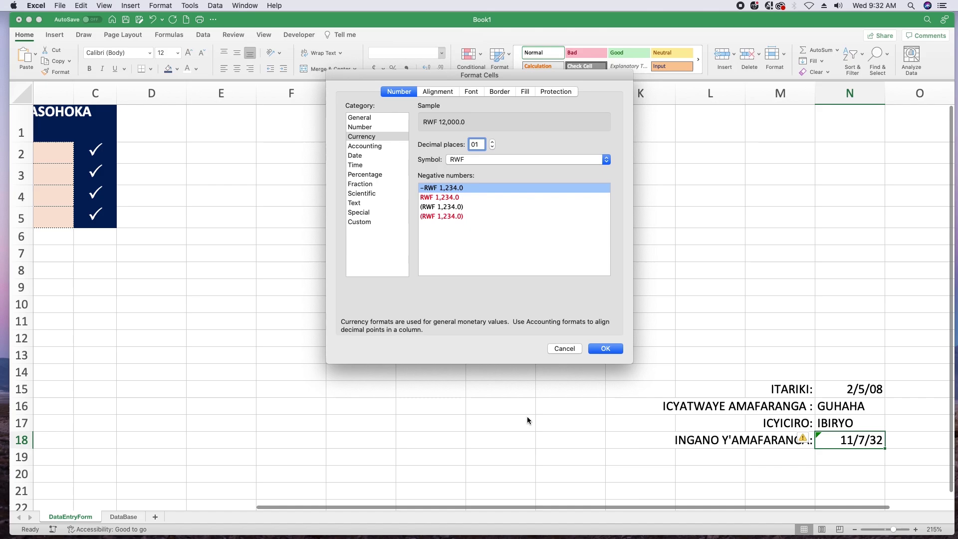
left_click(606, 349)
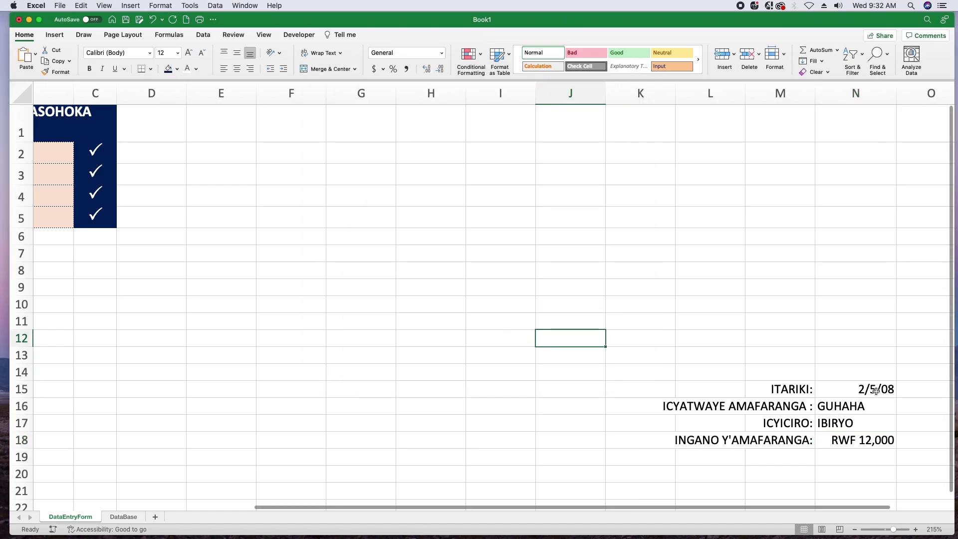
Set the text entries in N16:N17 to the General number format
left_click_drag(879, 390, 877, 445)
left_click_drag(856, 402, 852, 422)
left_click(441, 53)
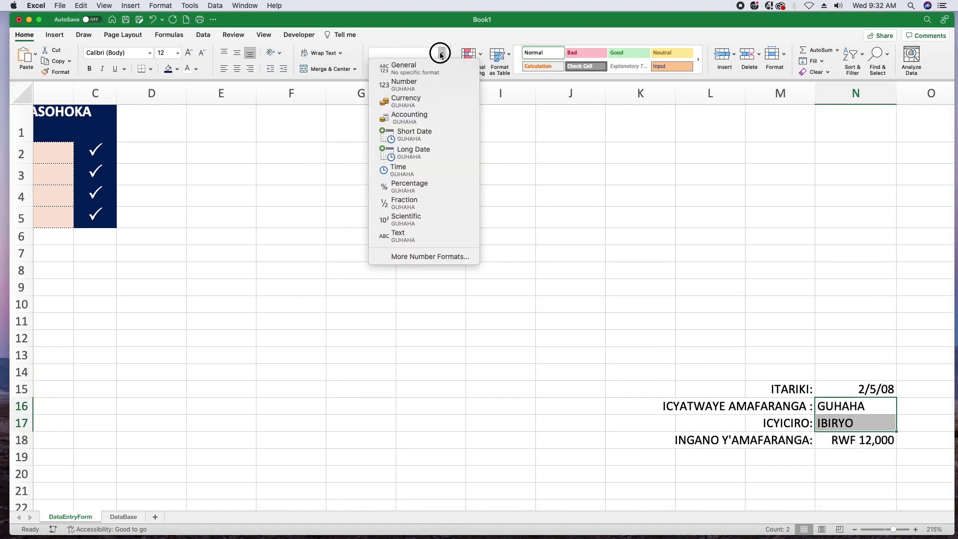
left_click(415, 70)
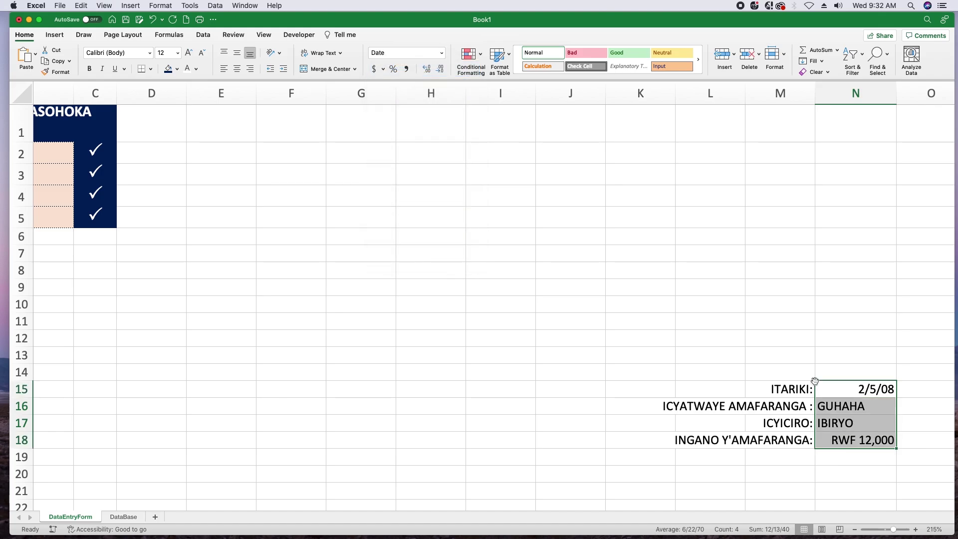
left_click(650, 468)
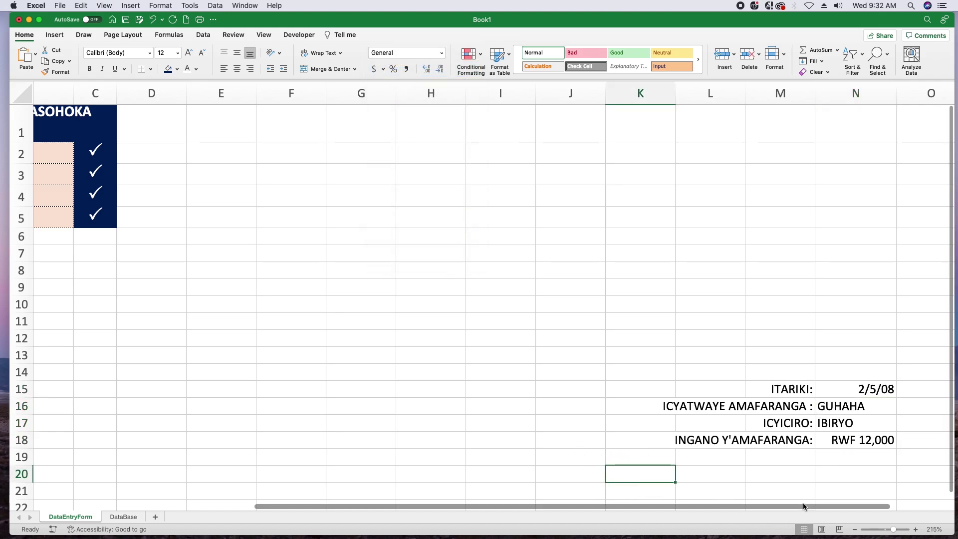
left_click_drag(794, 506, 570, 500)
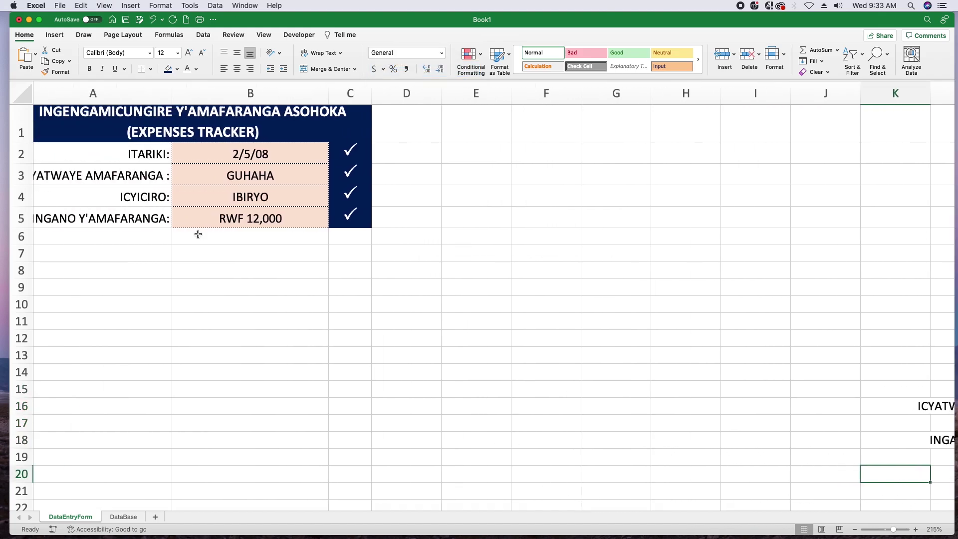
left_click(214, 255)
left_click_drag(225, 247, 238, 304)
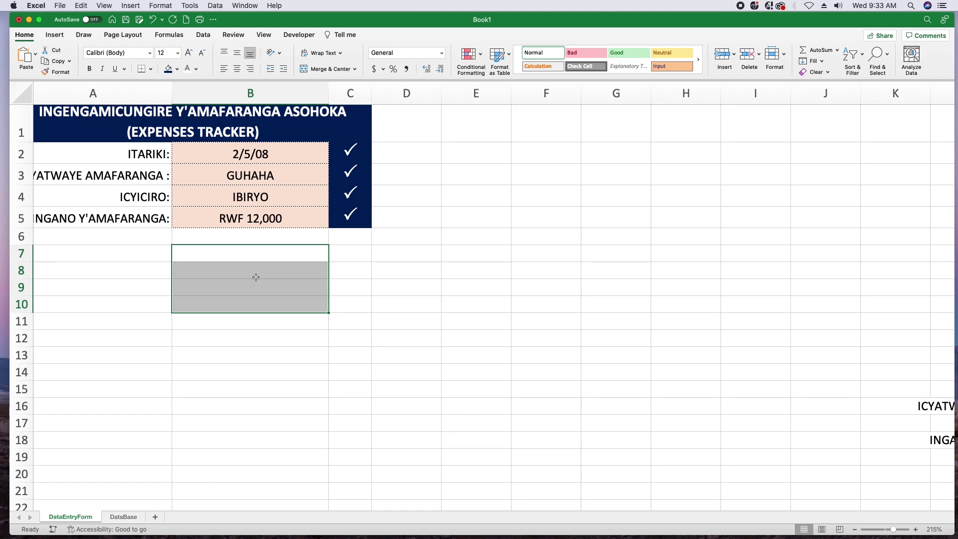
left_click(382, 280)
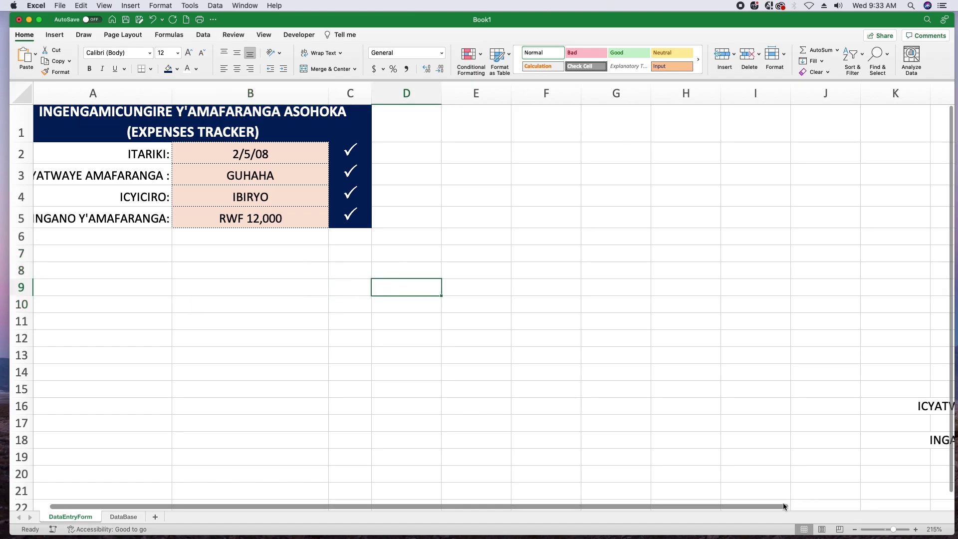
Merge and center L20:M21 below the linked entries and enter the label EMEZA
left_click_drag(776, 506, 954, 513)
left_click_drag(952, 458, 952, 504)
left_click(782, 444)
left_click_drag(782, 444, 815, 453)
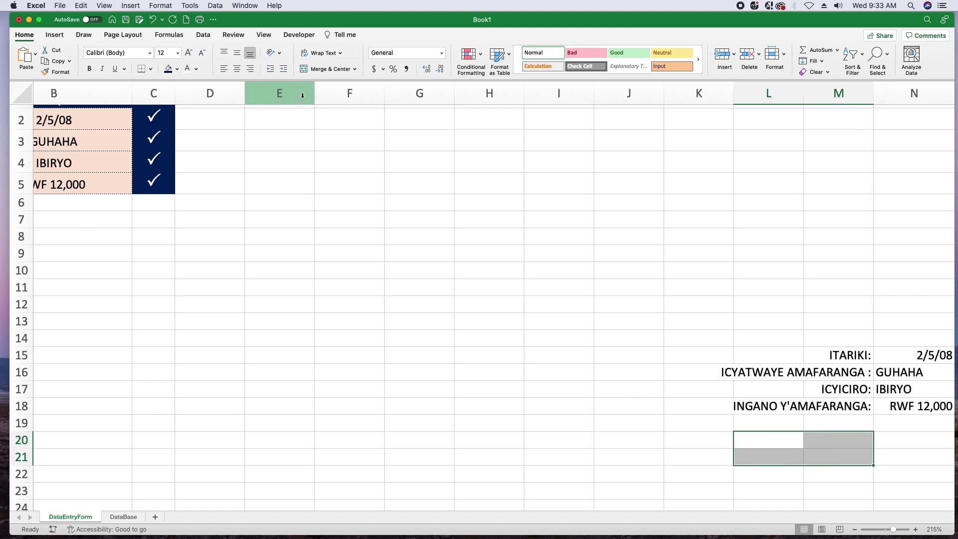
left_click(327, 70)
type("EMEZA")
key("Return")
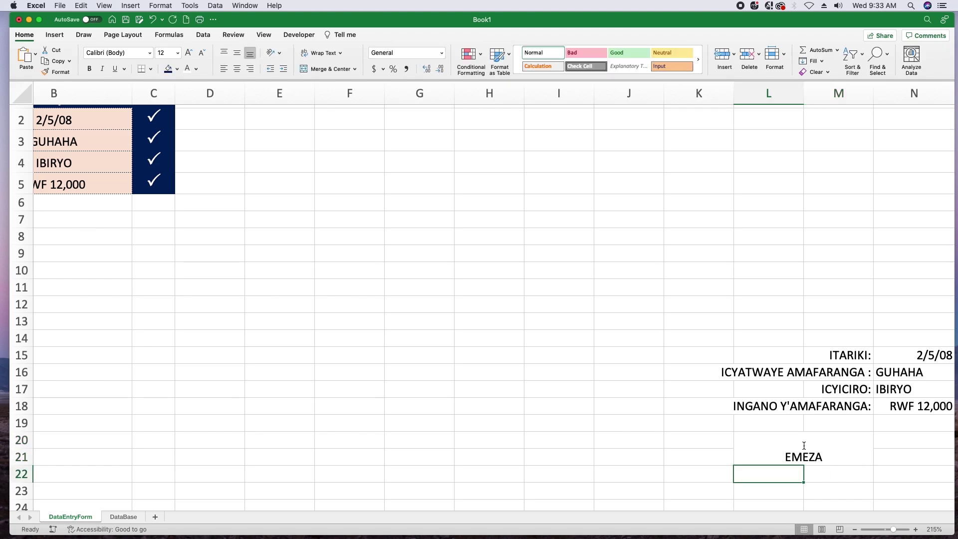
Middle-align the EMEZA label in its merged cell and enlarge its font to size 22
left_click(824, 442)
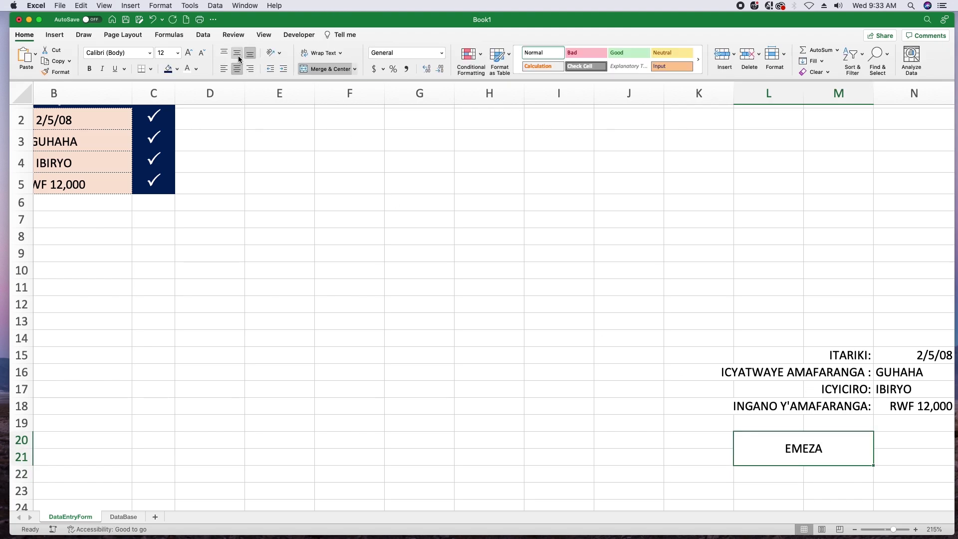
left_click(187, 57)
left_click(187, 57)
left_click(187, 57)
left_click(187, 57)
left_click(187, 58)
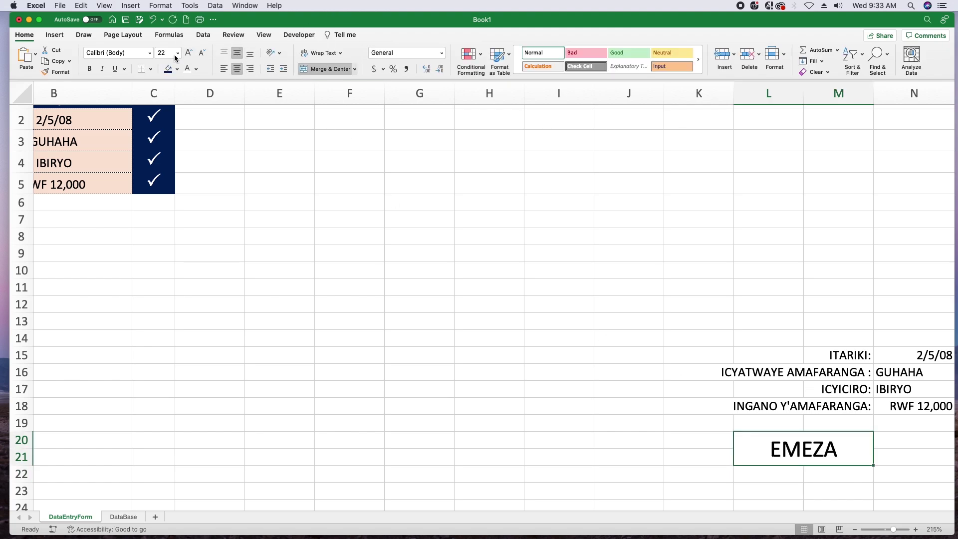
Set the EMEZA label to Aharoni at size 26 and give its cell a grey fill
left_click(150, 54)
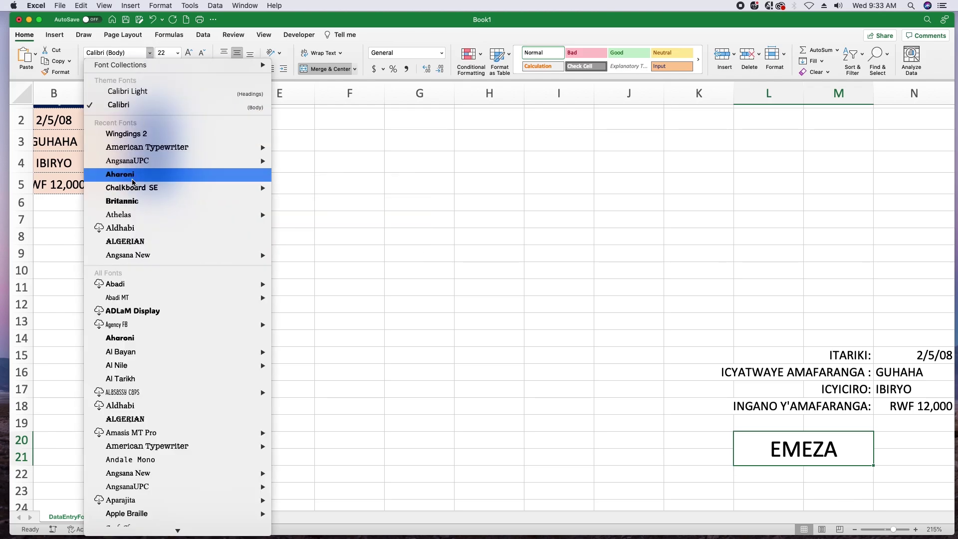
left_click(132, 176)
left_click(189, 54)
left_click(188, 53)
left_click(177, 69)
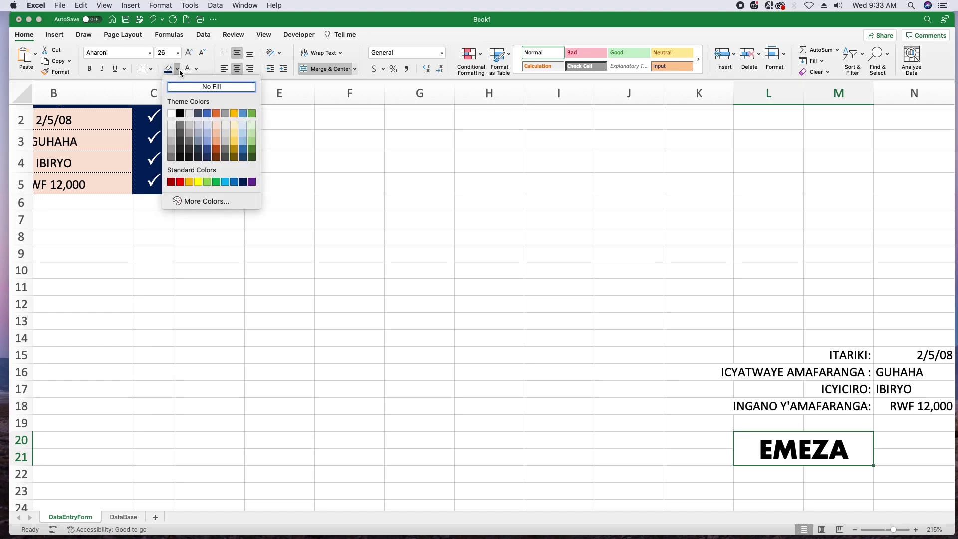
left_click(171, 143)
left_click(346, 205)
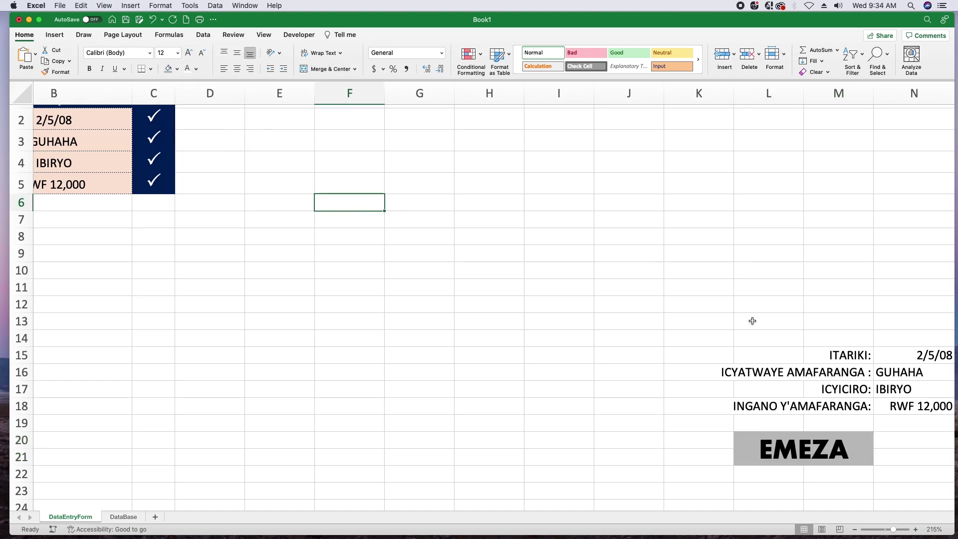
scroll(716, 505, "right", 2)
left_click_drag(743, 505, 537, 504)
left_click(247, 128)
left_click_drag(247, 128, 252, 178)
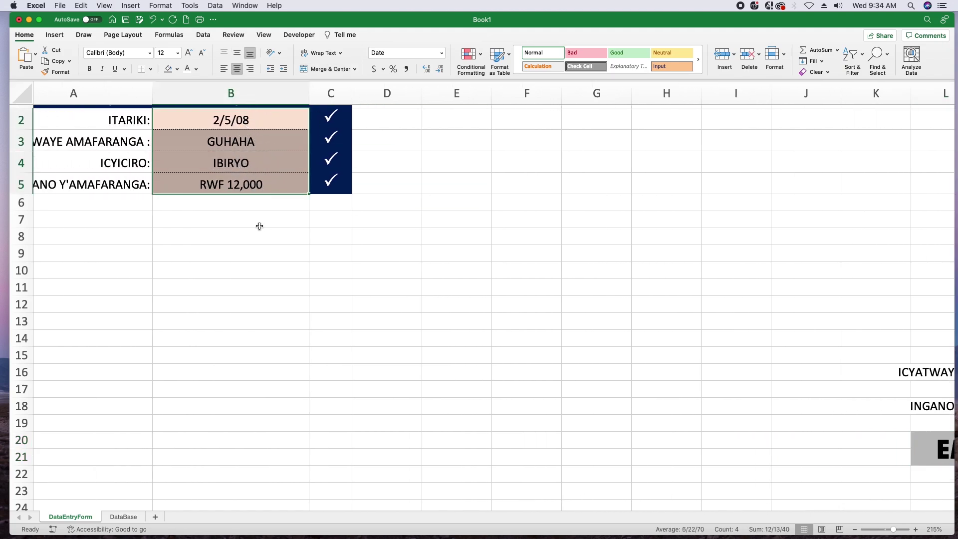
left_click_drag(753, 508, 932, 515)
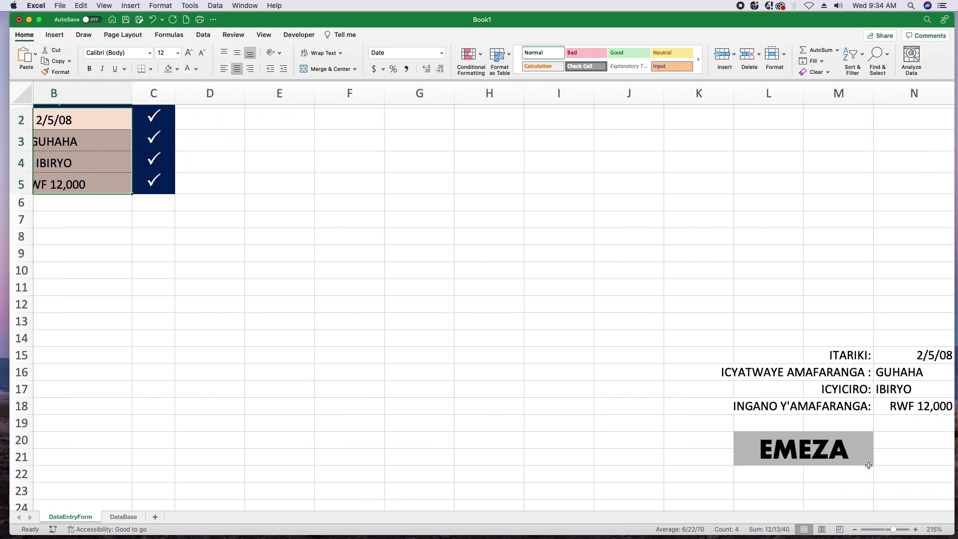
left_click_drag(863, 513, 931, 508)
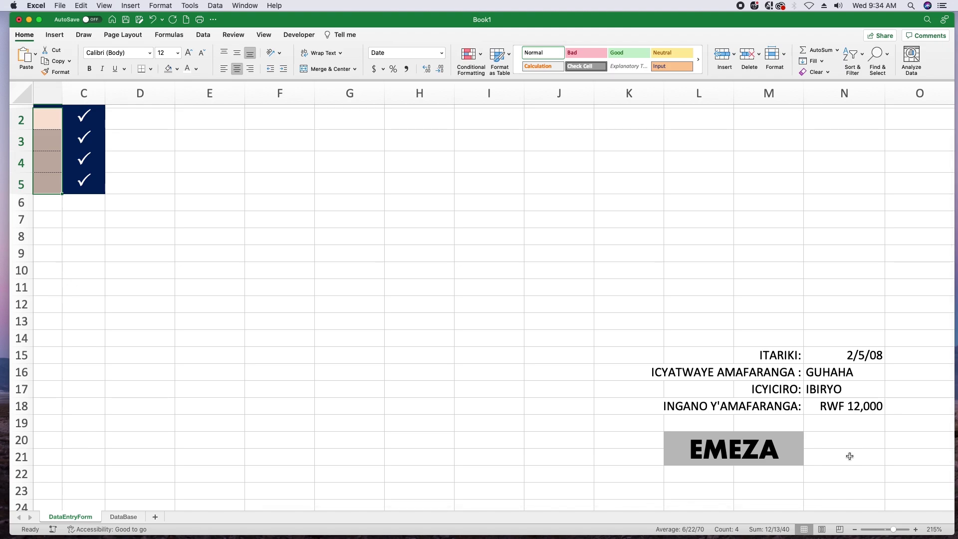
Enter the label BTN CALCULATIONS: in M19, under INGANO Y'AMAFARANGA
left_click(756, 424)
type("BTN CALUCAT")
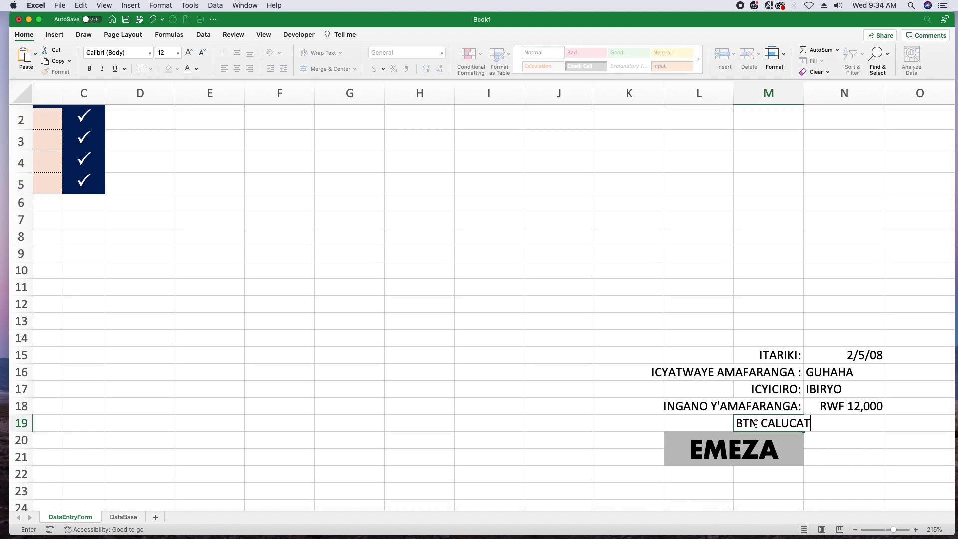
key("BackSpace")
key("BackSpace")
key("BackSpace")
type("CULATIONS:")
Enter the formula =COUNTA(B2,B3,B4,B5) in N19 to count the filled form entries
left_click(819, 422)
scroll(819, 421, "right", 2)
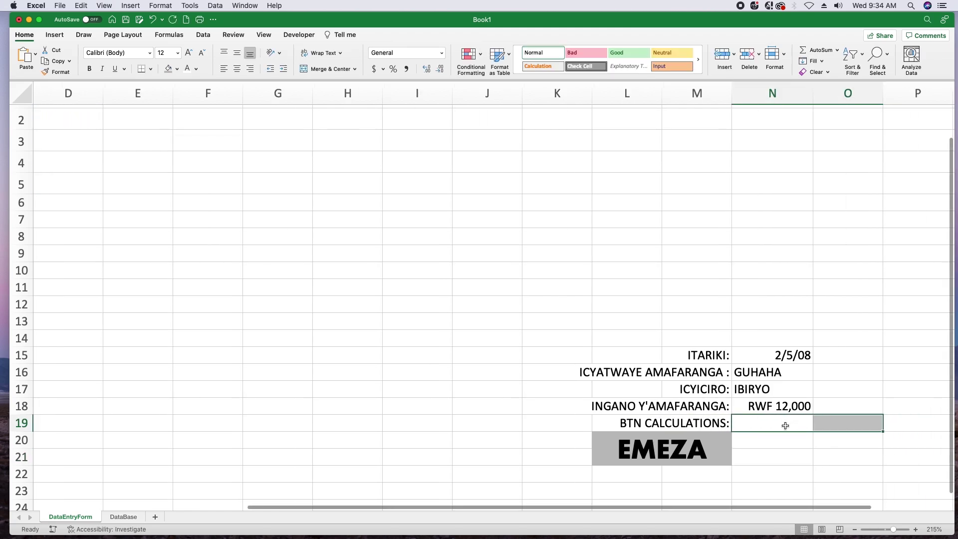
scroll(688, 502, "left", 2)
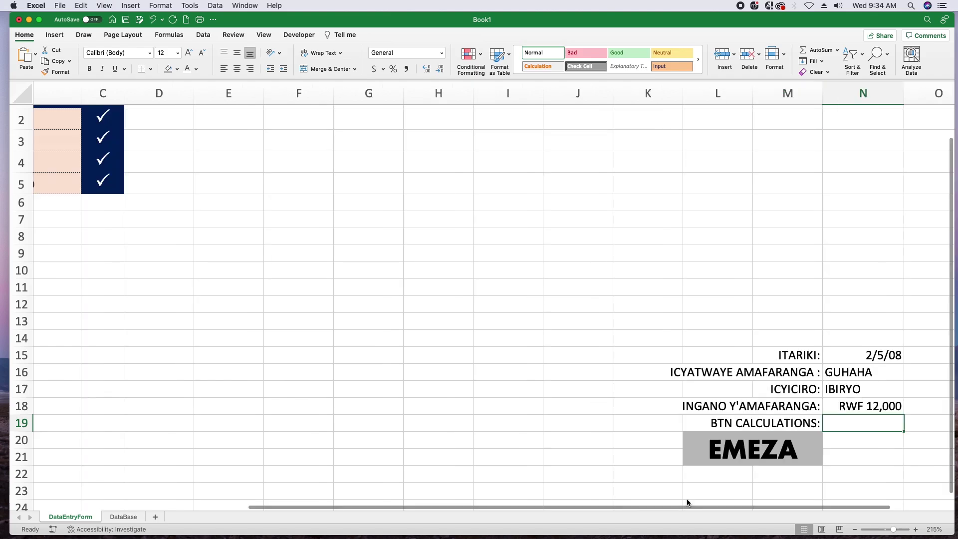
type("=CON")
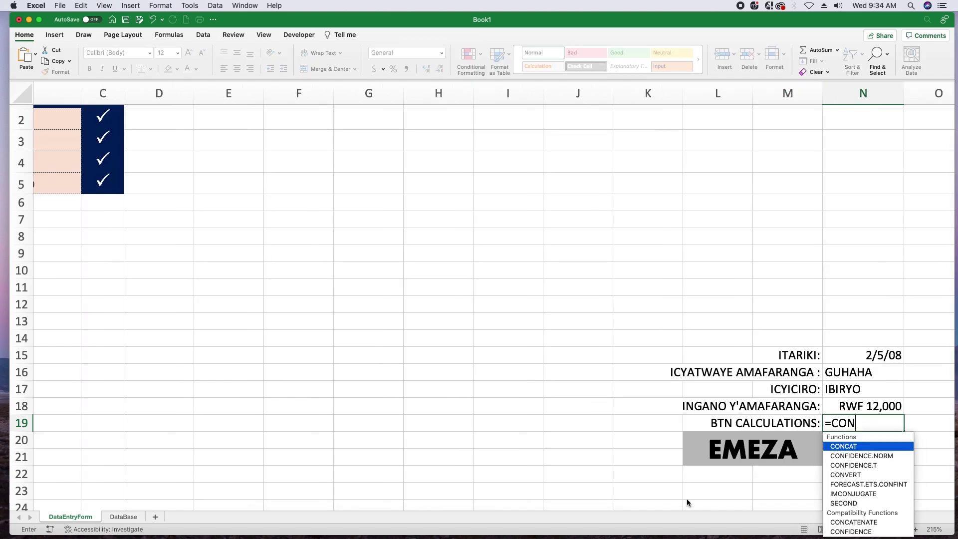
key("BackSpace")
type("UN")
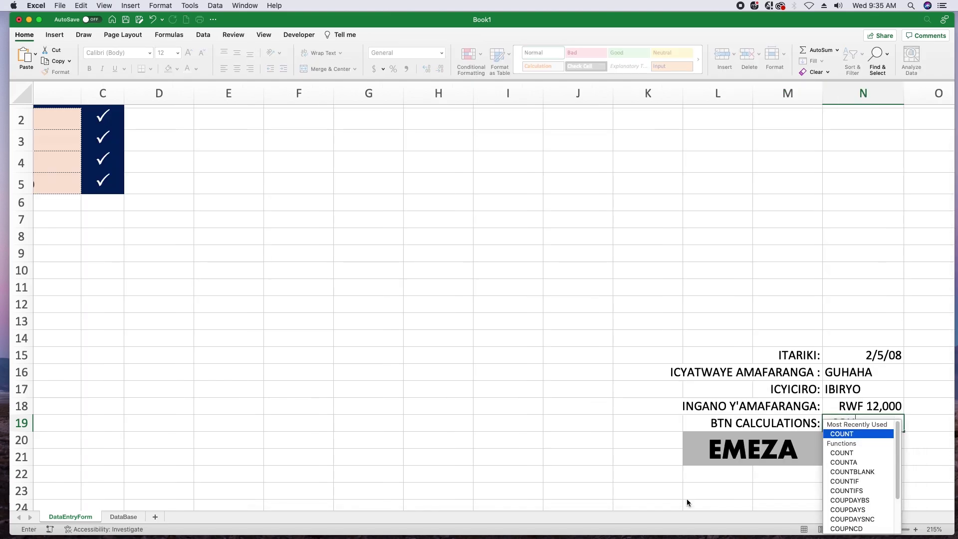
type("TA(")
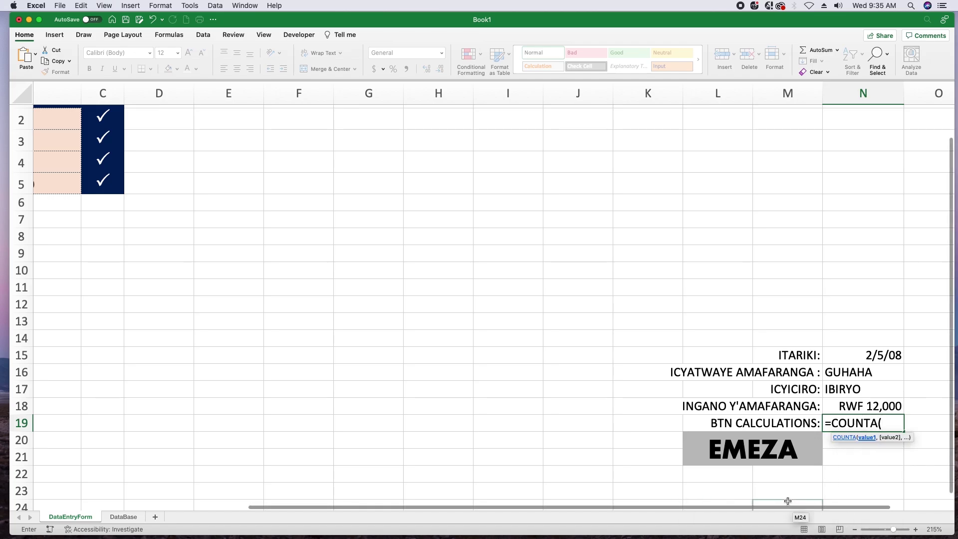
left_click_drag(776, 508, 684, 512)
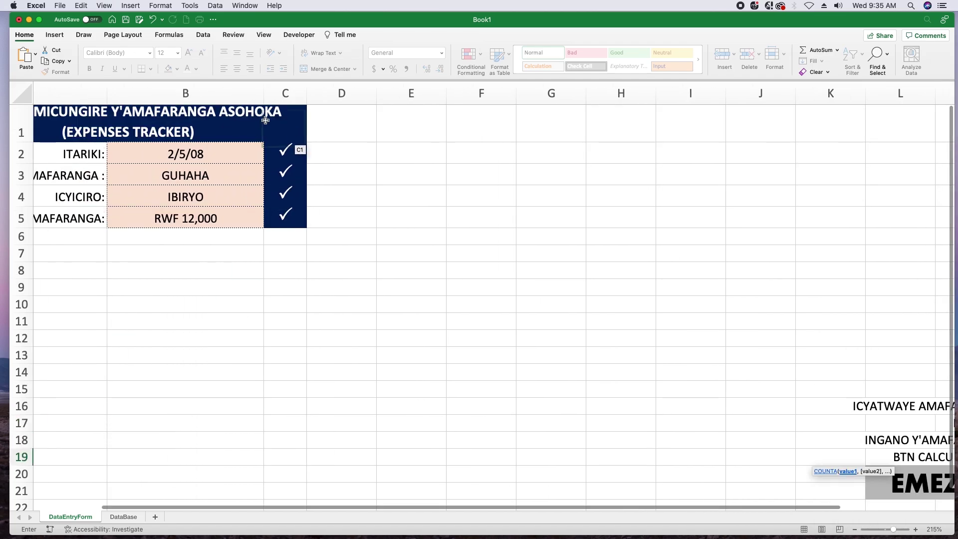
left_click(212, 154)
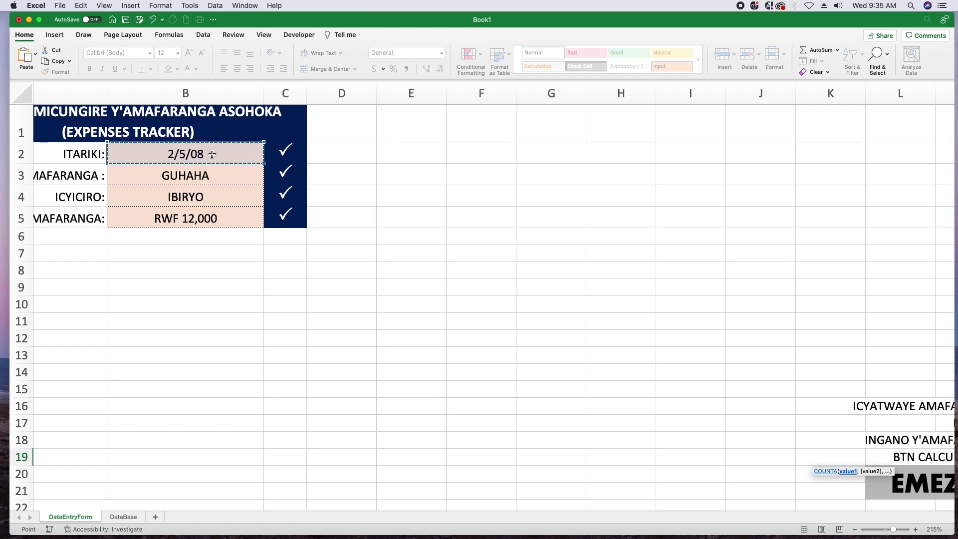
type(",")
left_click(213, 177)
type(",")
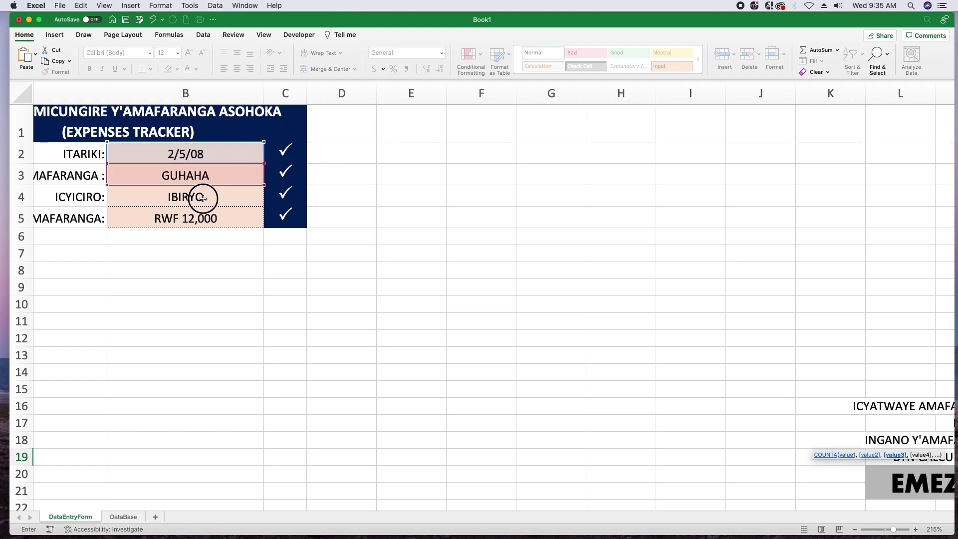
left_click(204, 198)
type(",")
left_click(203, 213)
scroll(202, 214, "right", 3)
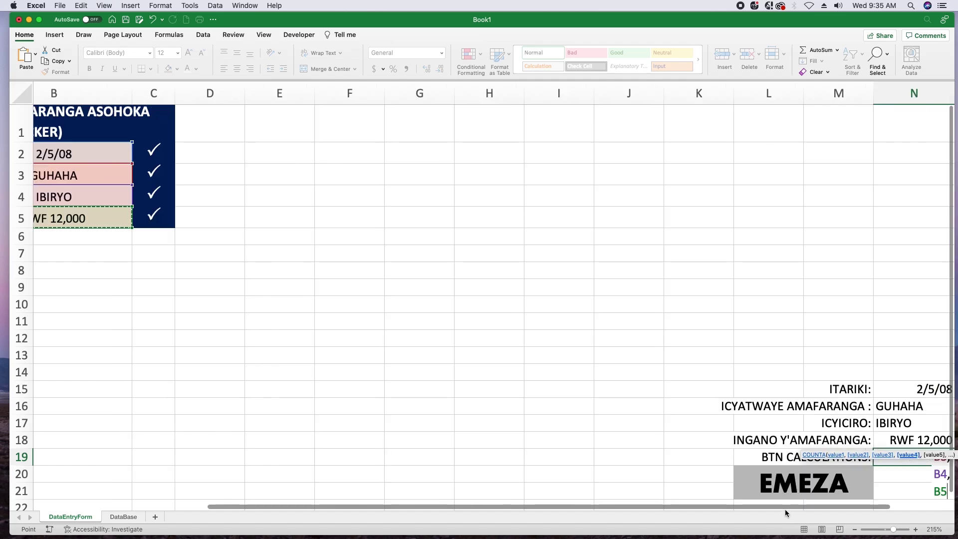
left_click_drag(786, 510, 897, 508)
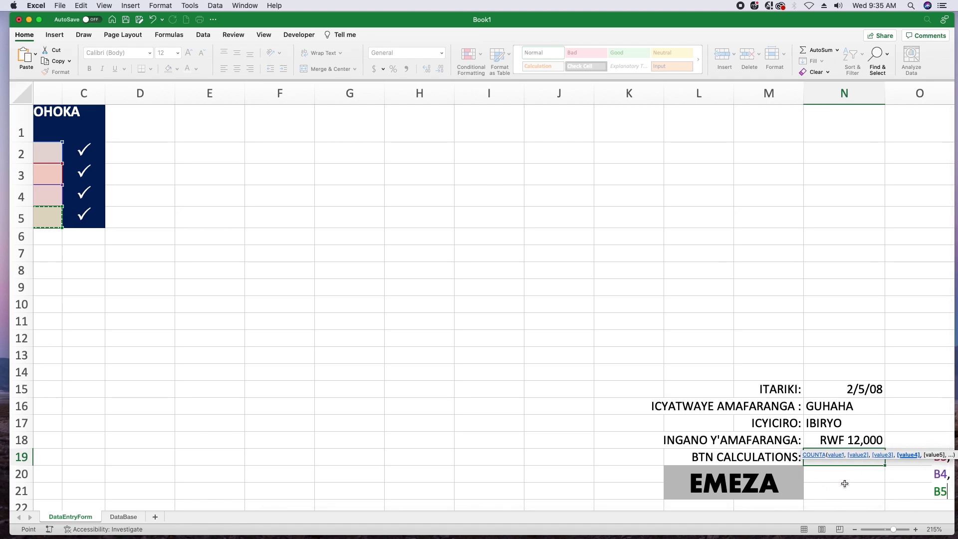
key("Return")
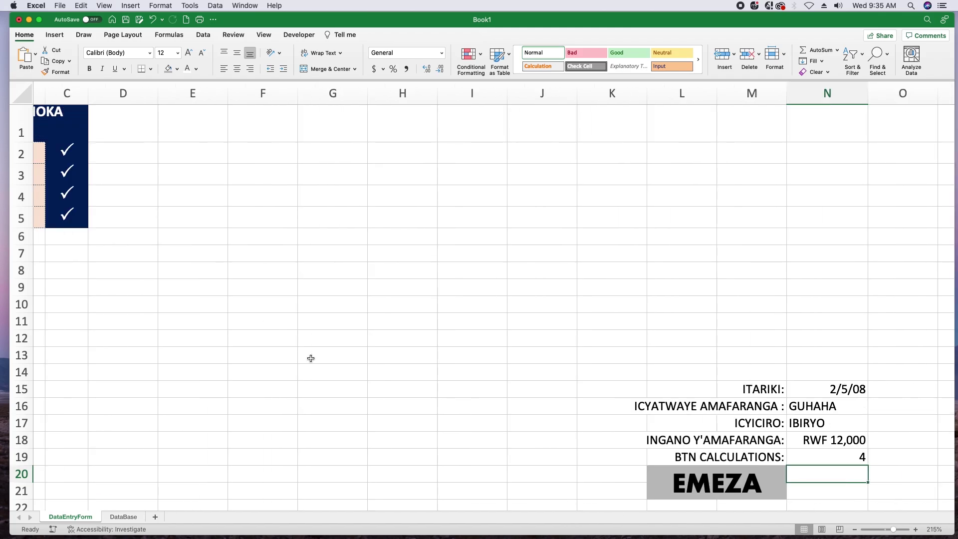
Test the count in N19 by clearing the ICYICIRO entry in B4, and undo the deletion
left_click_drag(488, 507, 352, 507)
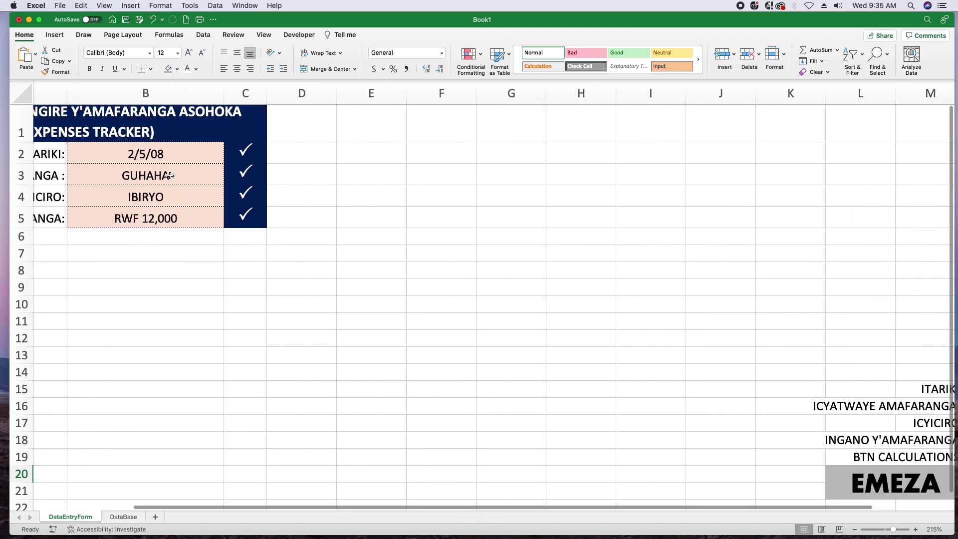
left_click(142, 195)
key("Delete")
scroll(489, 430, "right", 5)
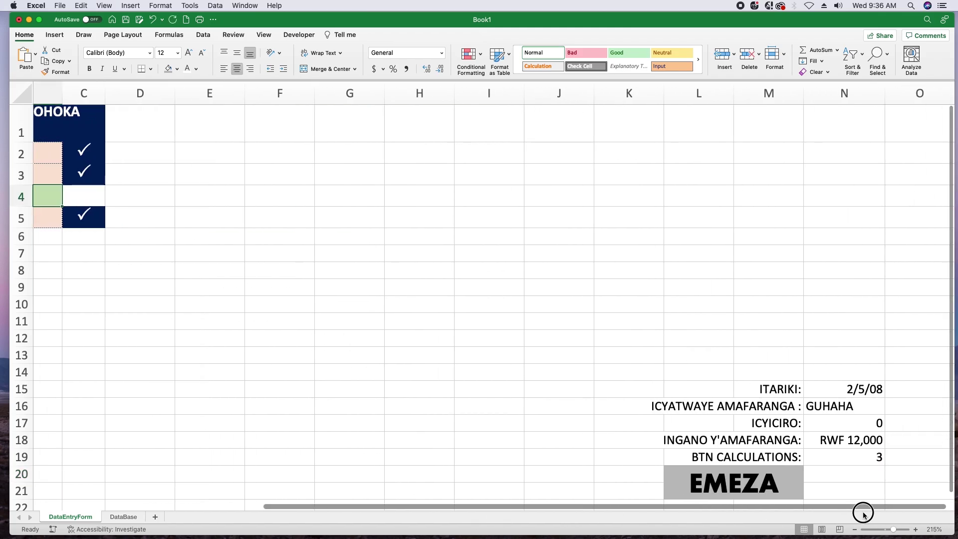
left_click(854, 460)
key("super+z")
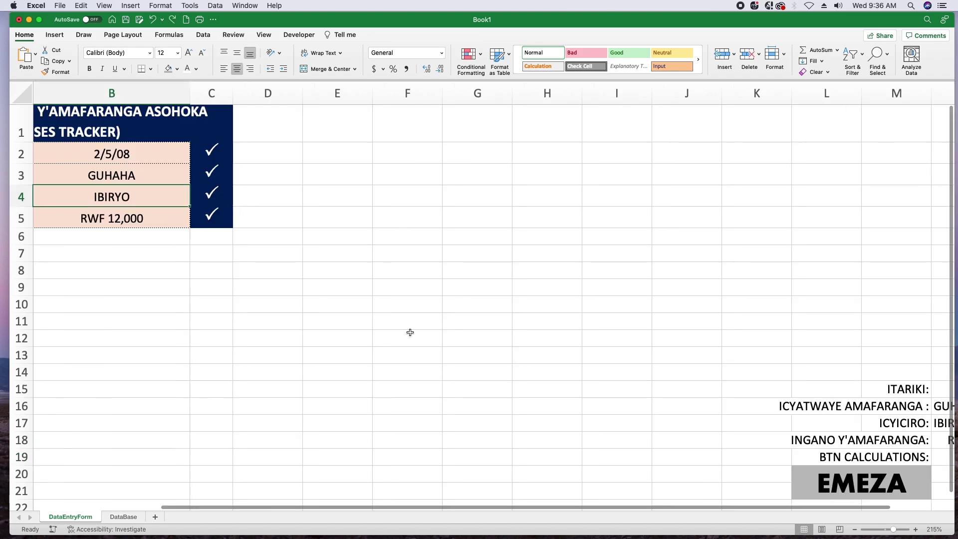
Copy the full COUNTA formula text from N19 and leave the cell unchanged
scroll(588, 507, "right", 3)
left_click(893, 455)
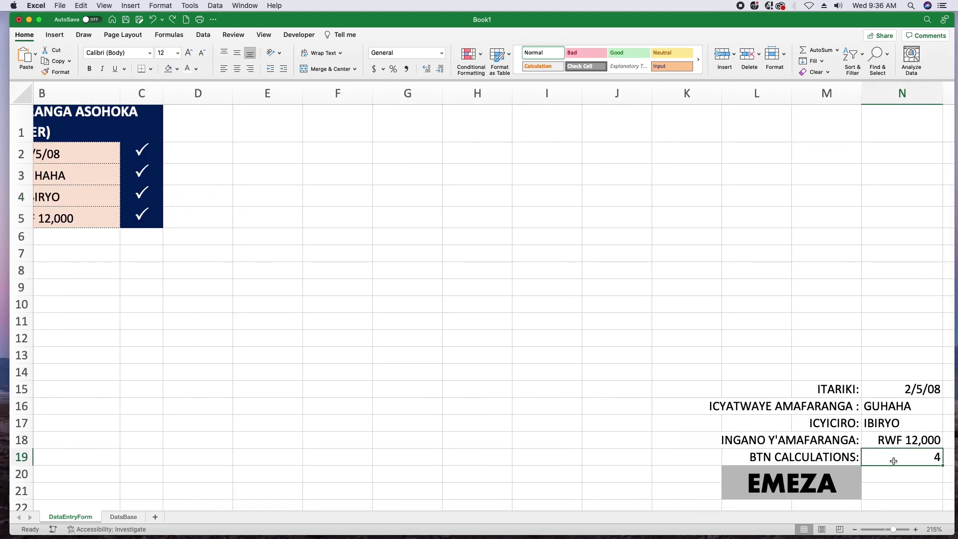
double_click(893, 458)
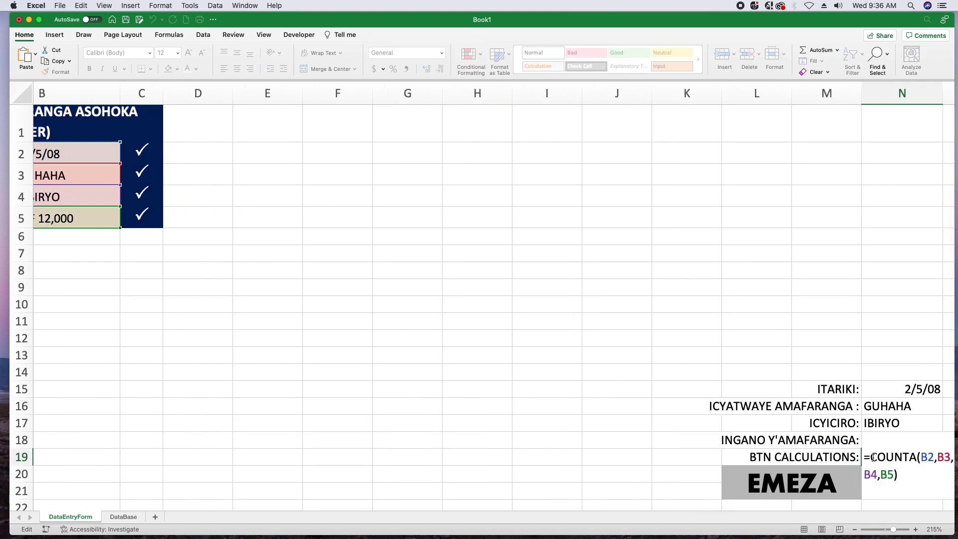
left_click_drag(867, 458, 951, 480)
key("super+c")
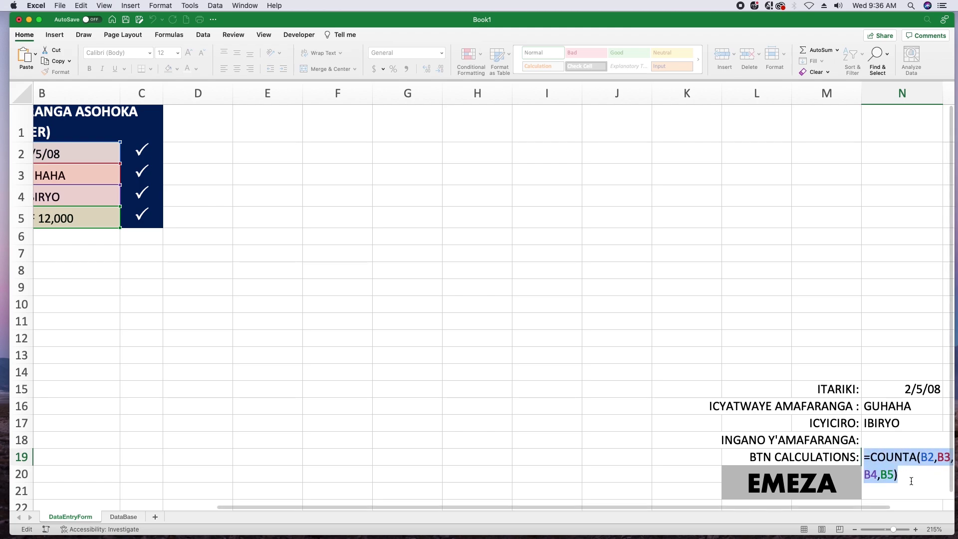
key("Return")
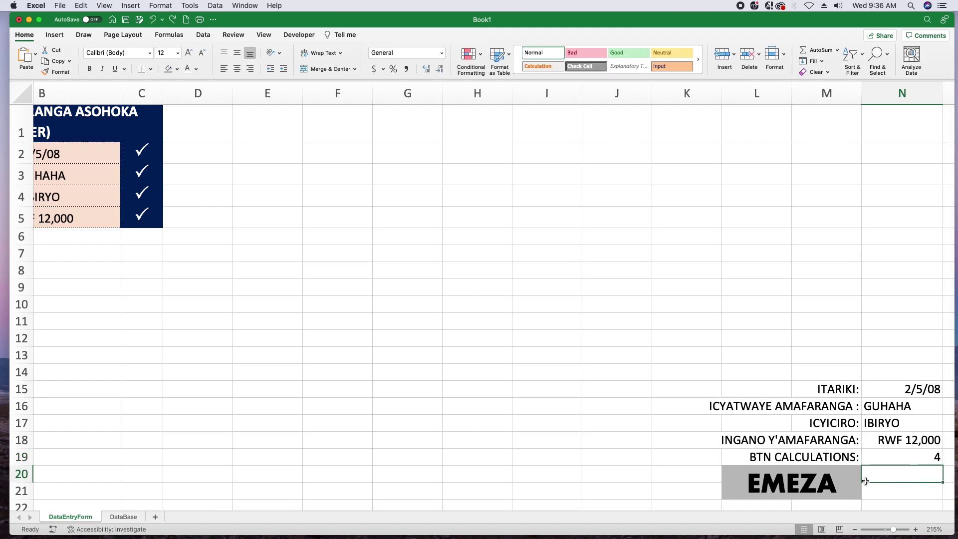
Create a Classic conditional formatting rule for the EMEZA cell using the formula =COUNTA(B2,B3,B4,B5)=4
left_click(828, 484)
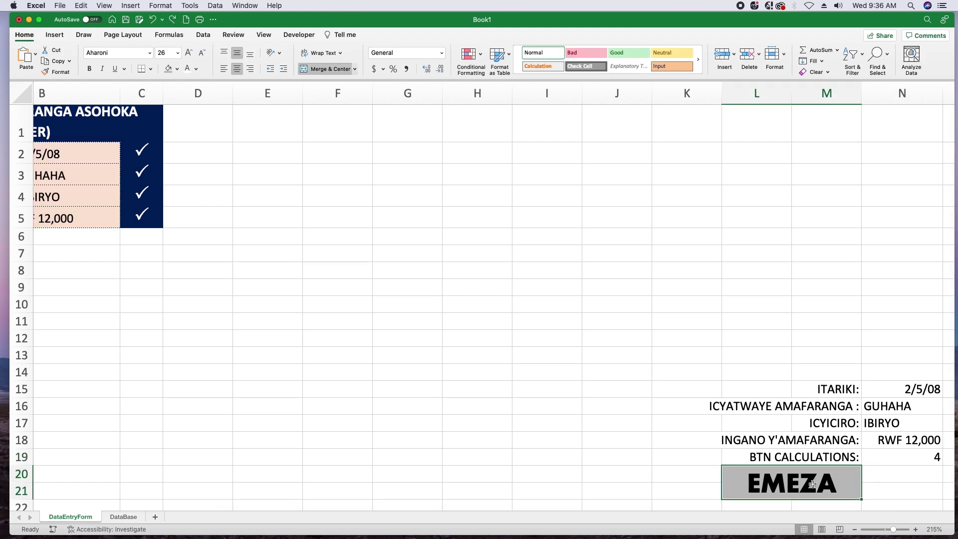
scroll(813, 484, "down", 2)
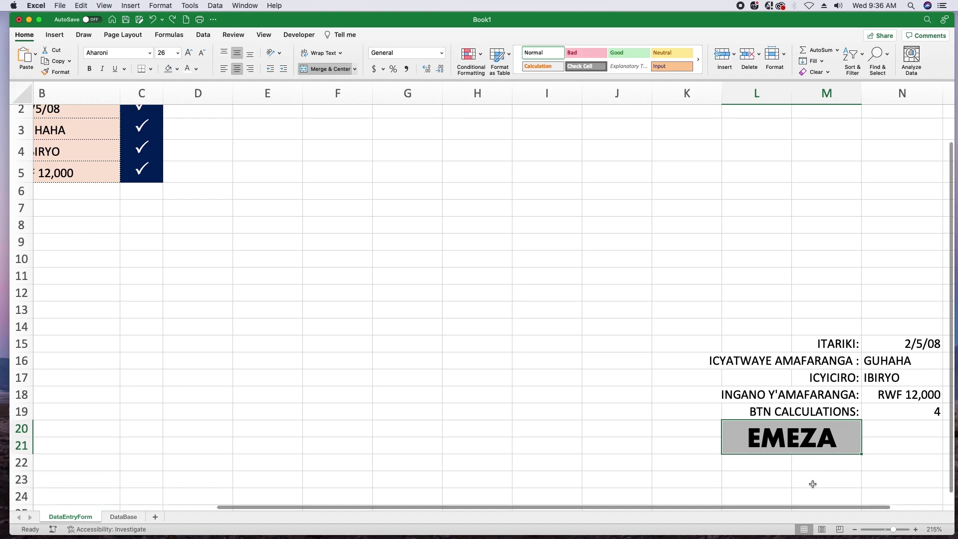
left_click(482, 63)
left_click(504, 142)
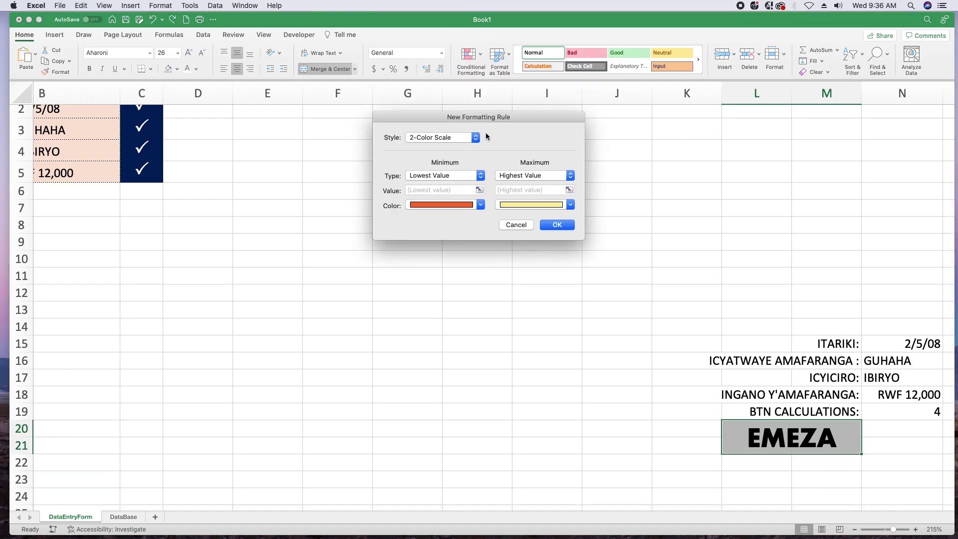
left_click_drag(519, 112, 409, 112)
left_click(369, 139)
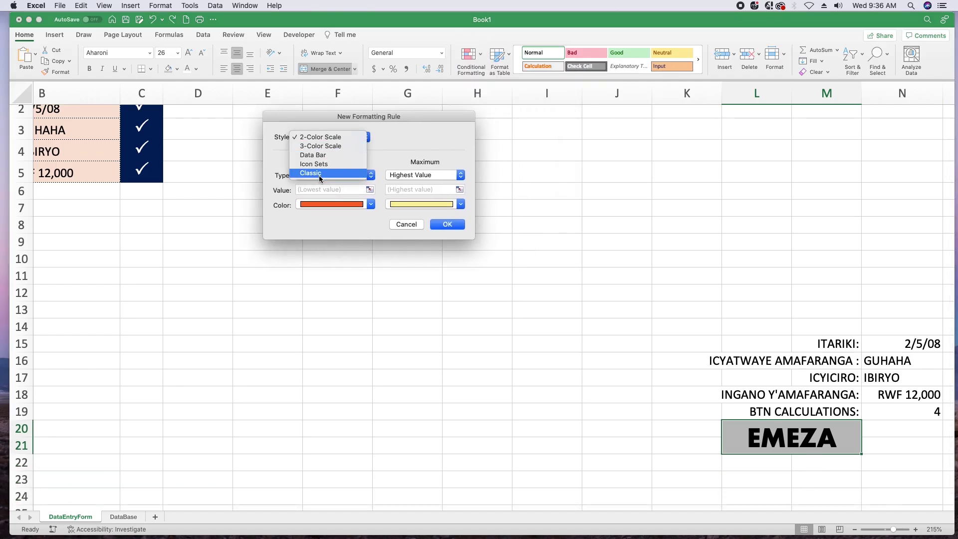
left_click(319, 174)
left_click(462, 166)
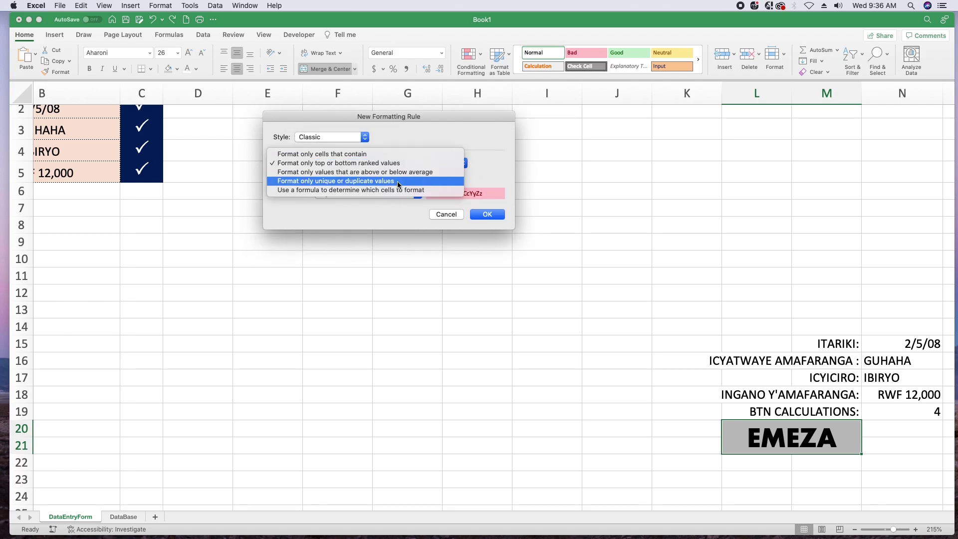
left_click(354, 191)
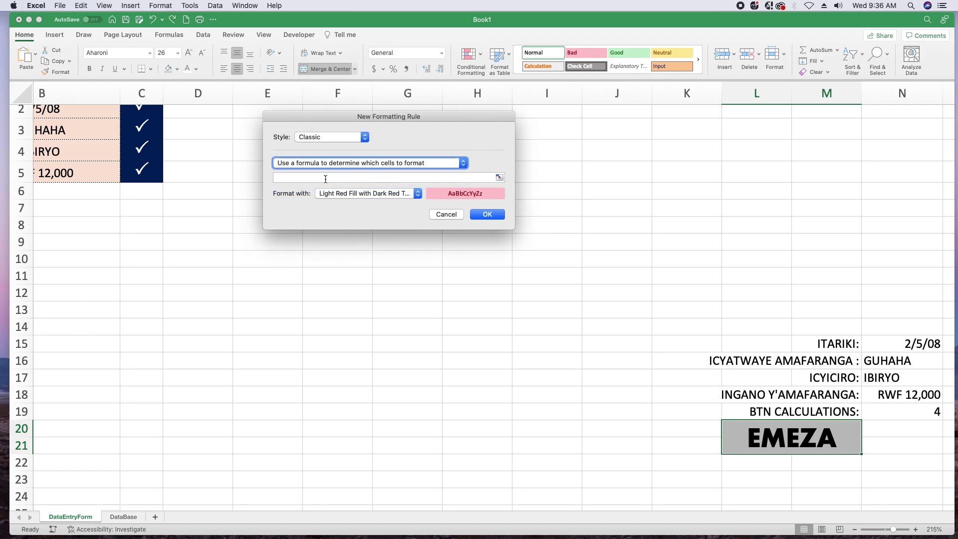
left_click(326, 178)
key("super+v")
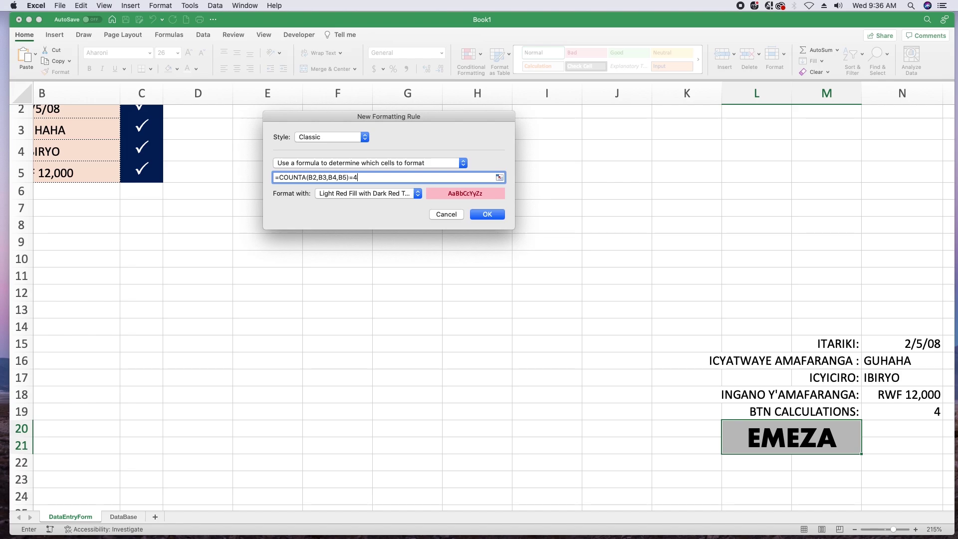
Give the rule a custom format with a dark blue fill and white font, and apply it to the EMEZA cell
left_click(418, 193)
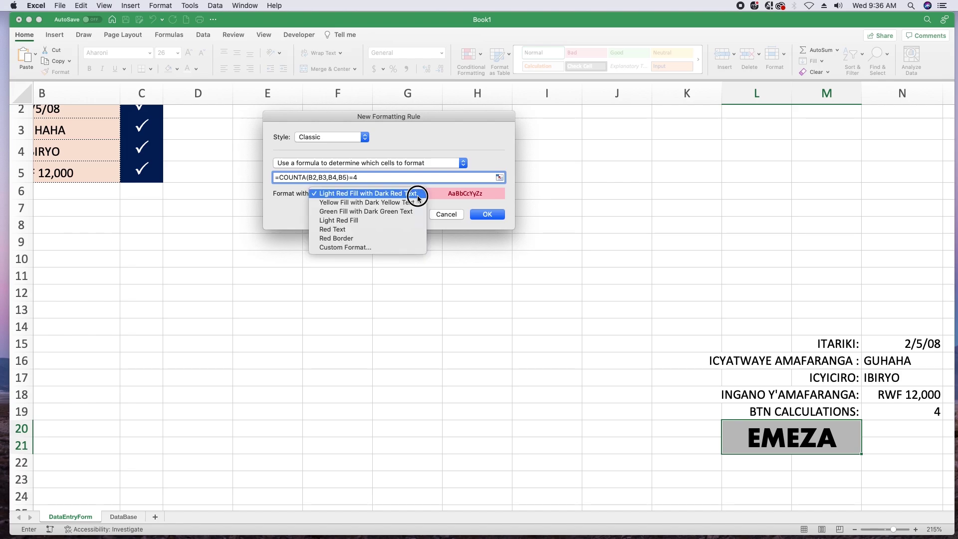
left_click(355, 248)
left_click(526, 92)
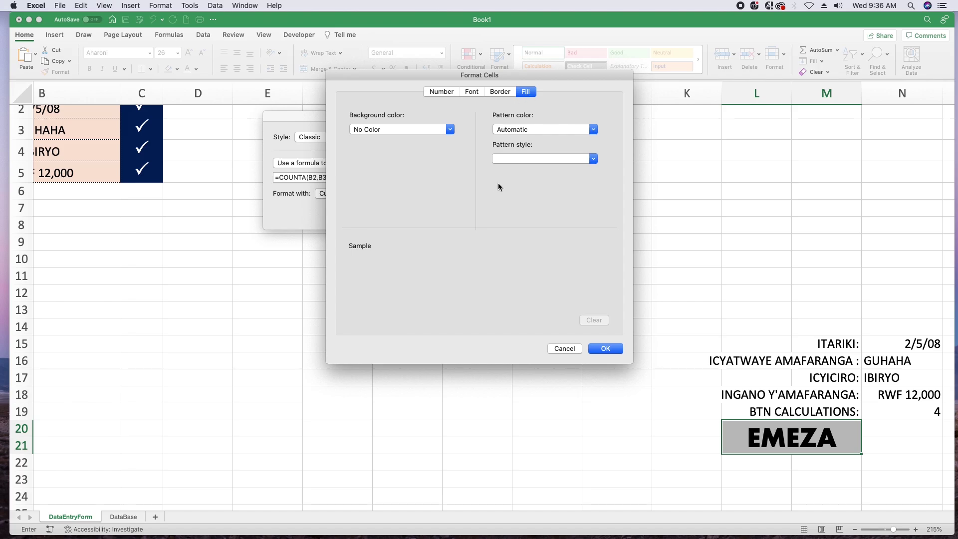
left_click(450, 131)
left_click(431, 243)
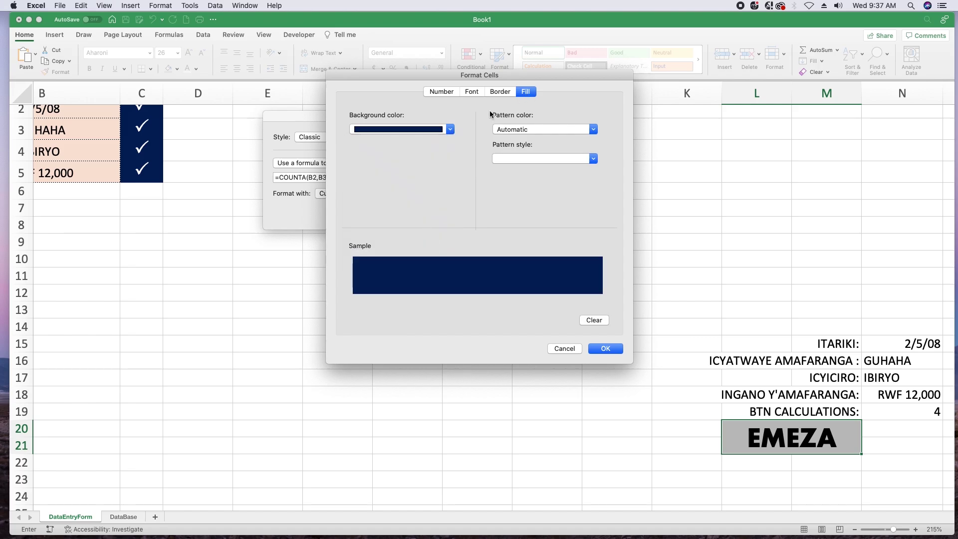
left_click(472, 93)
left_click(545, 207)
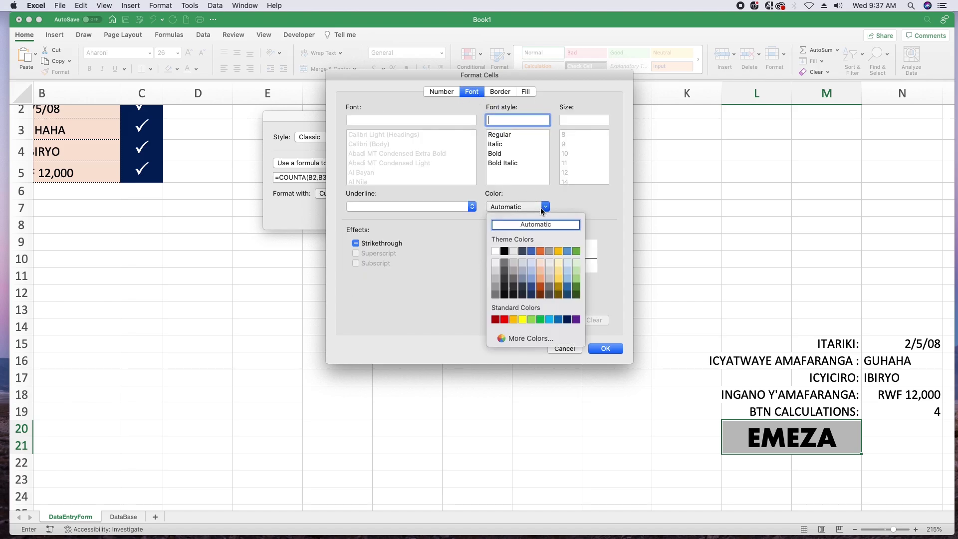
left_click(492, 247)
left_click(606, 349)
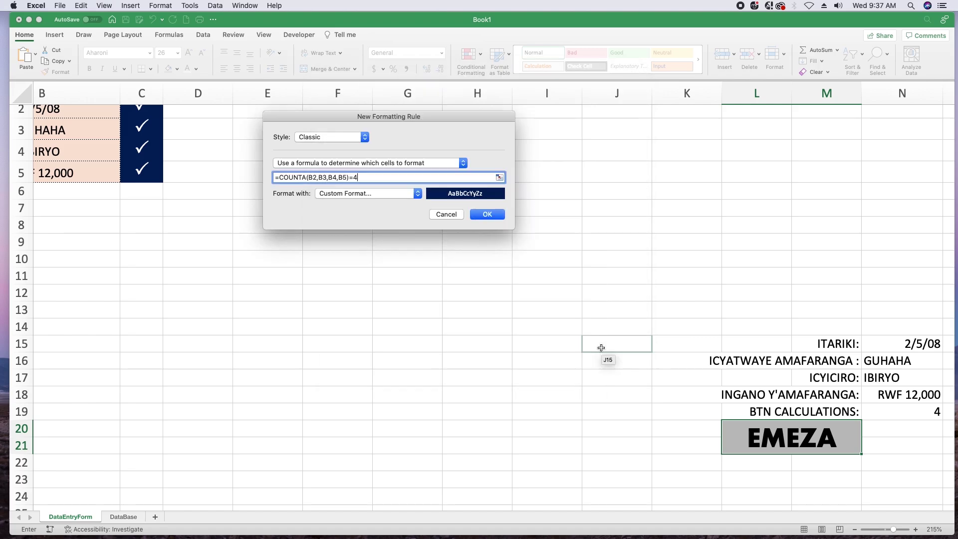
left_click(490, 215)
left_click(809, 462)
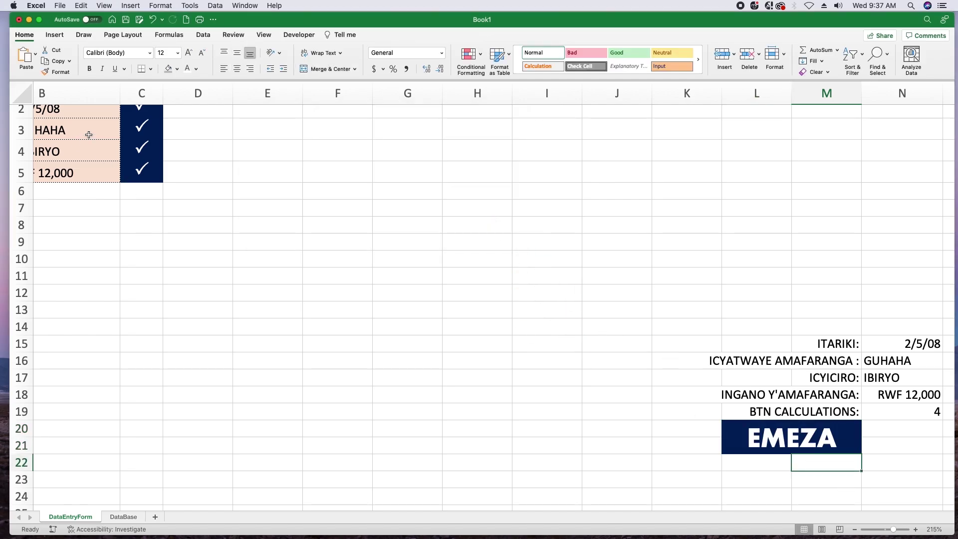
Test the EMEZA cell's conditional formatting by clearing the ICYICIRO entry in B4, and undo the deletion
left_click(75, 160)
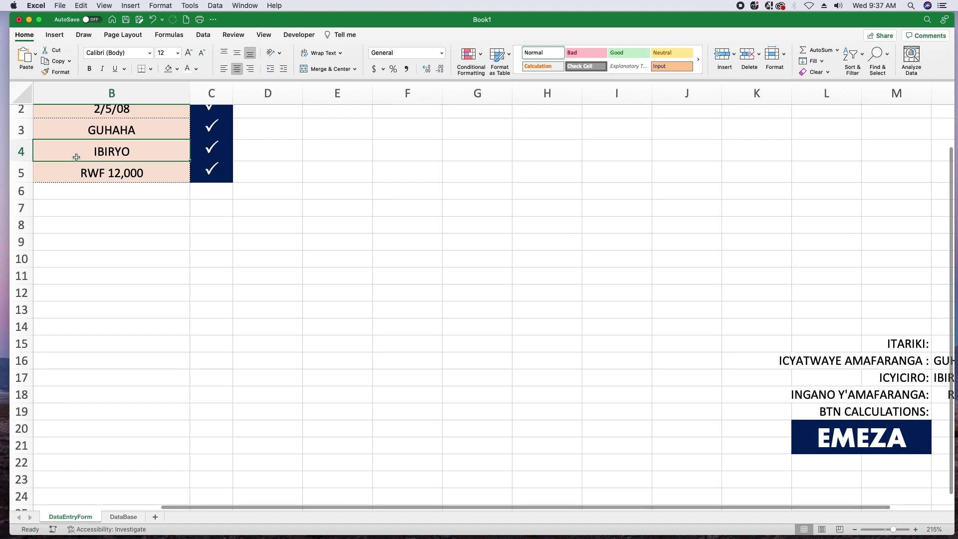
key("BackSpace")
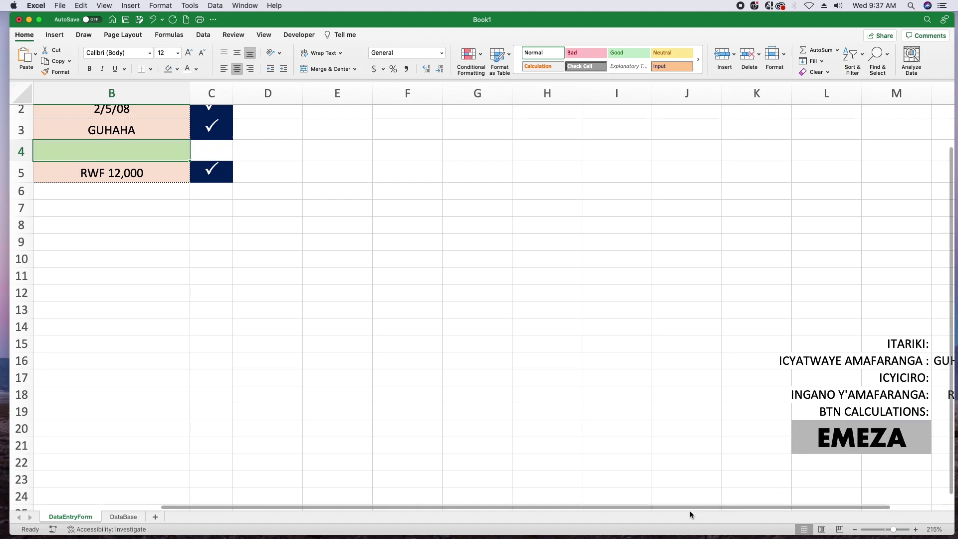
left_click_drag(604, 507, 647, 508)
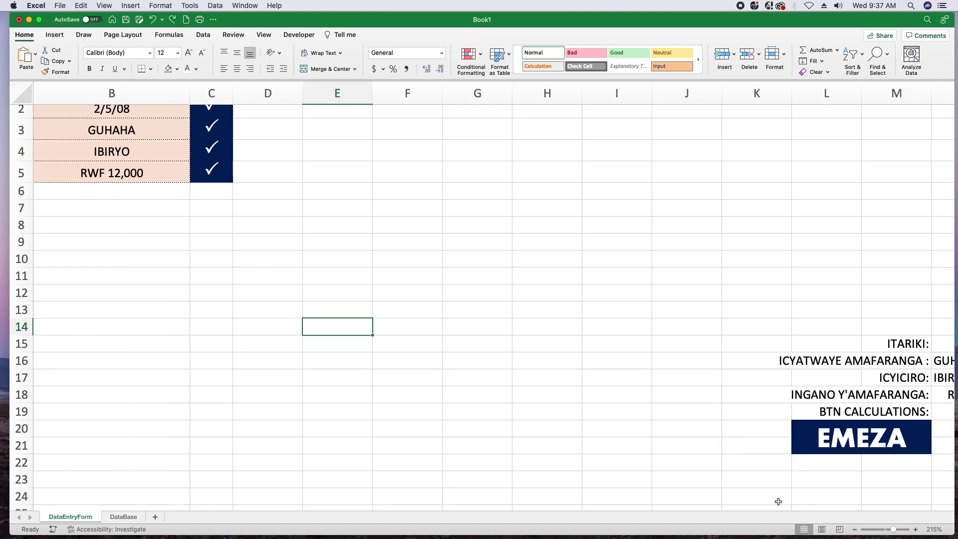
Copy the EMEZA cell, paste it as a linked picture, and move the picture below the entry form in column B
left_click_drag(702, 505, 803, 493)
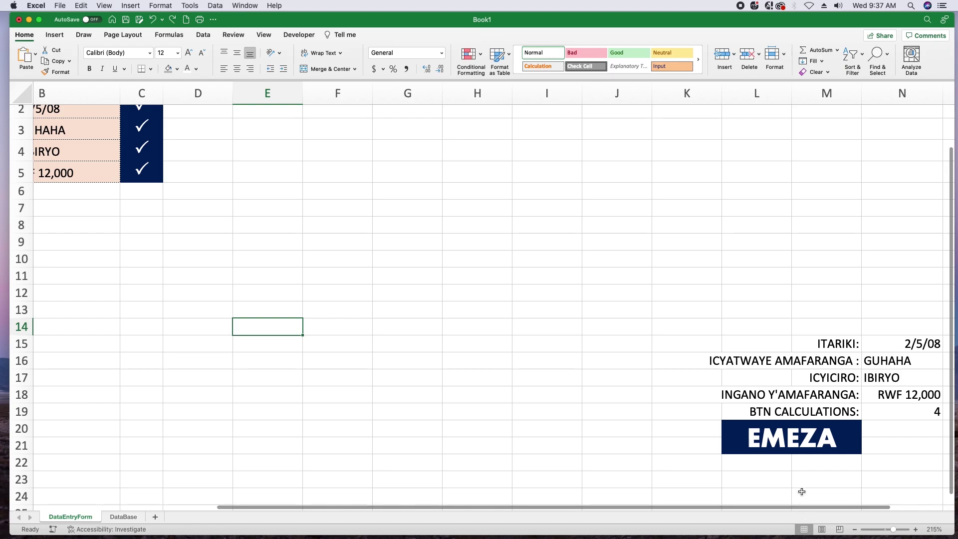
left_click(799, 441)
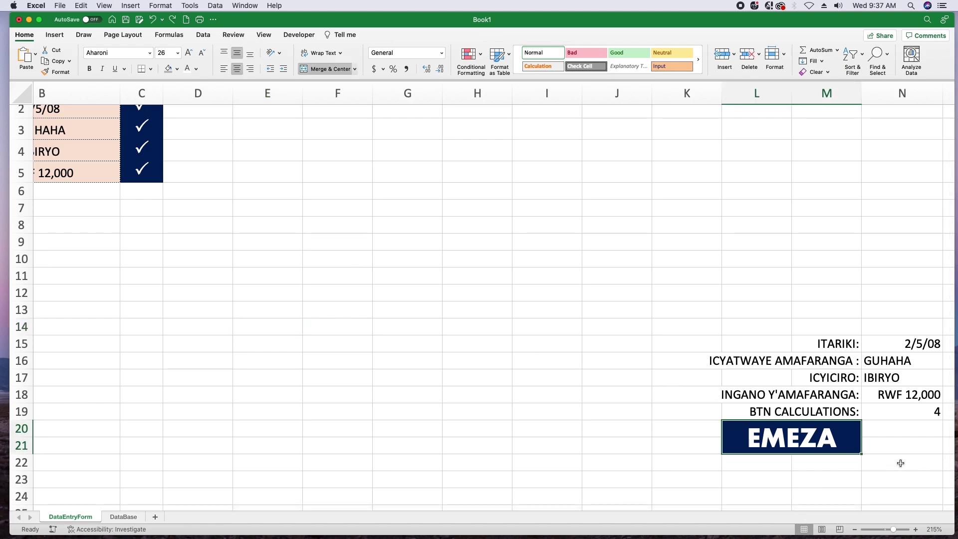
key("super+c")
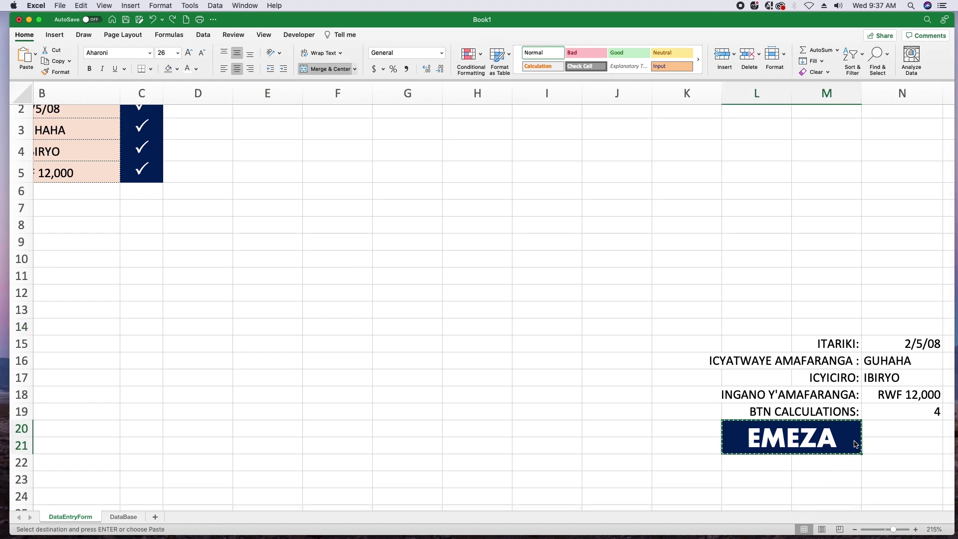
left_click(36, 56)
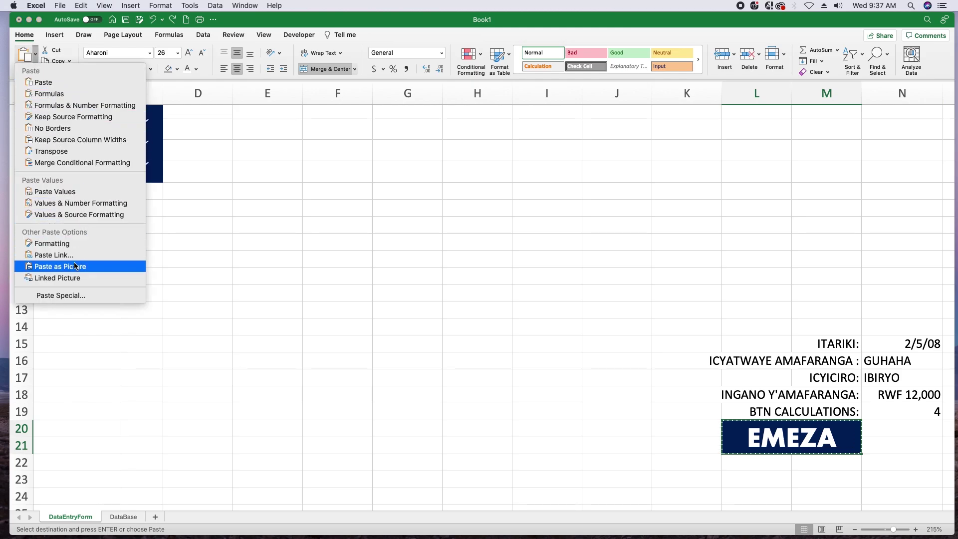
left_click(57, 280)
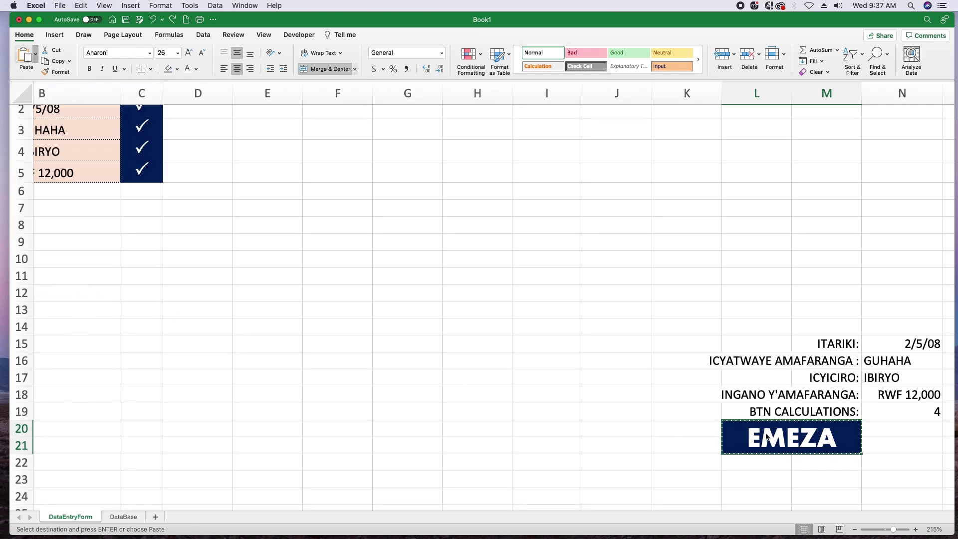
left_click_drag(751, 443, 84, 241)
left_click_drag(553, 507, 477, 508)
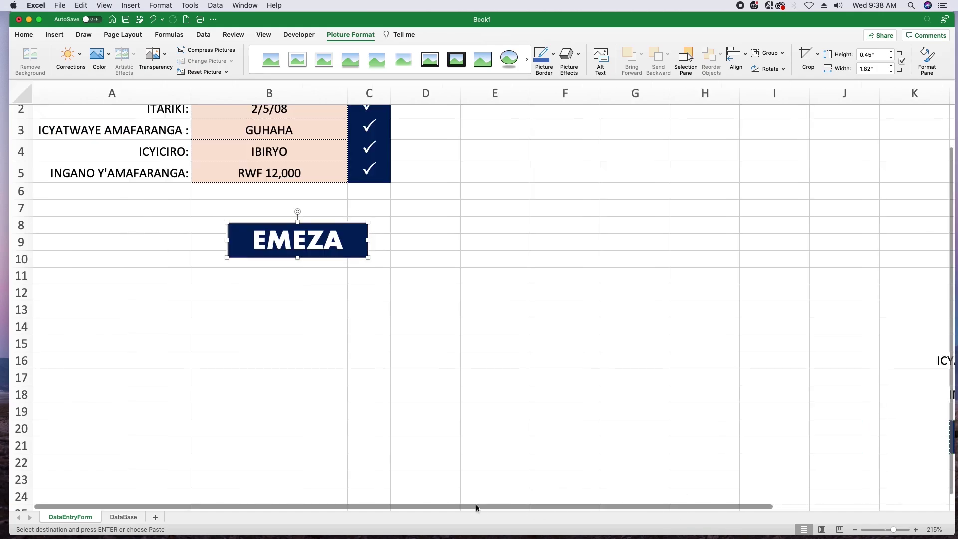
Apply the first bevel effect from the gallery's second row to the EMEZA picture and deselect it
left_click(527, 65)
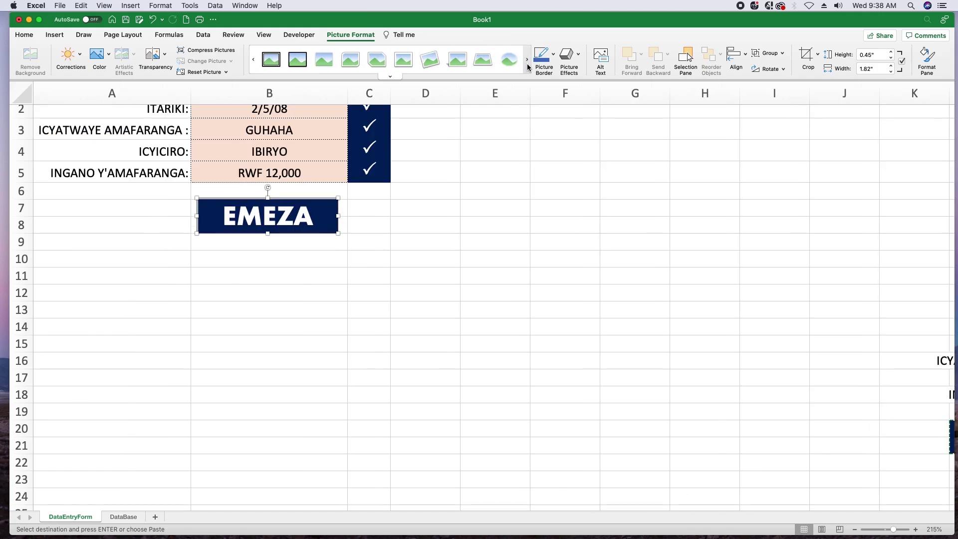
left_click(579, 57)
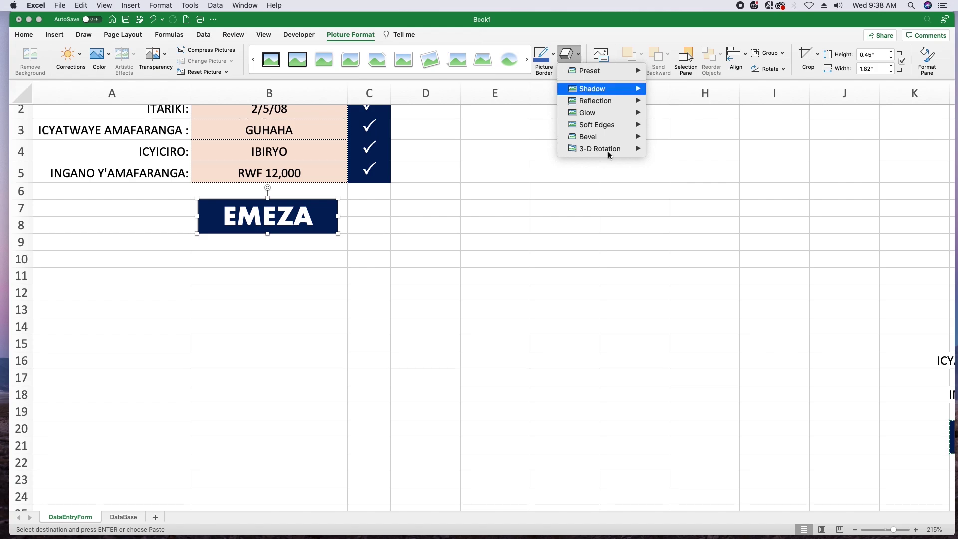
mouse_move(608, 151)
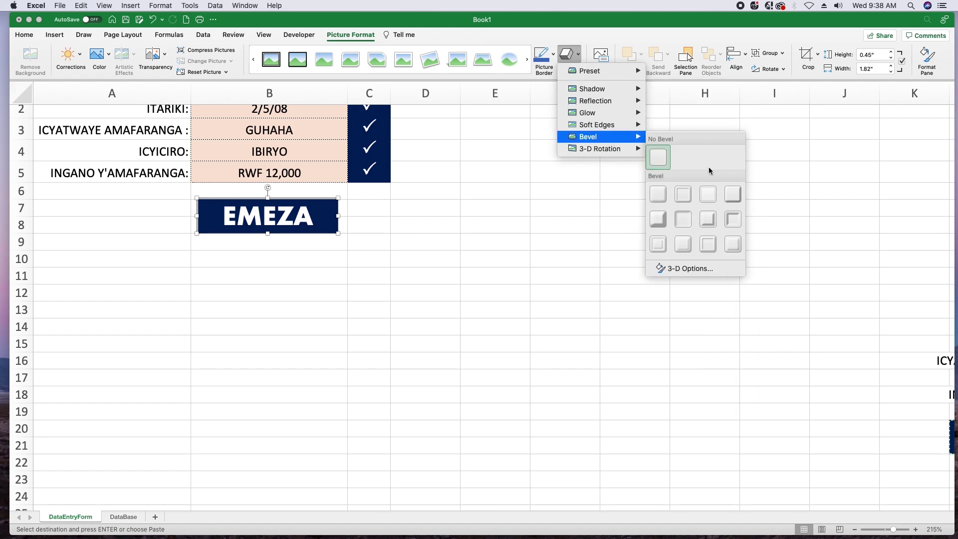
left_click(659, 222)
left_click(331, 259)
left_click(387, 226)
scroll(320, 270, "up", 2)
left_click(285, 313)
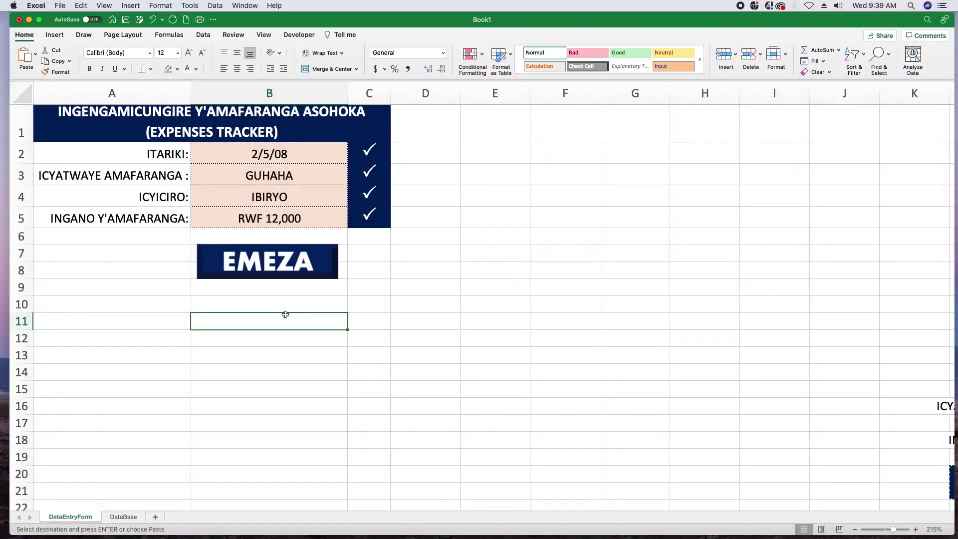
left_click(386, 301)
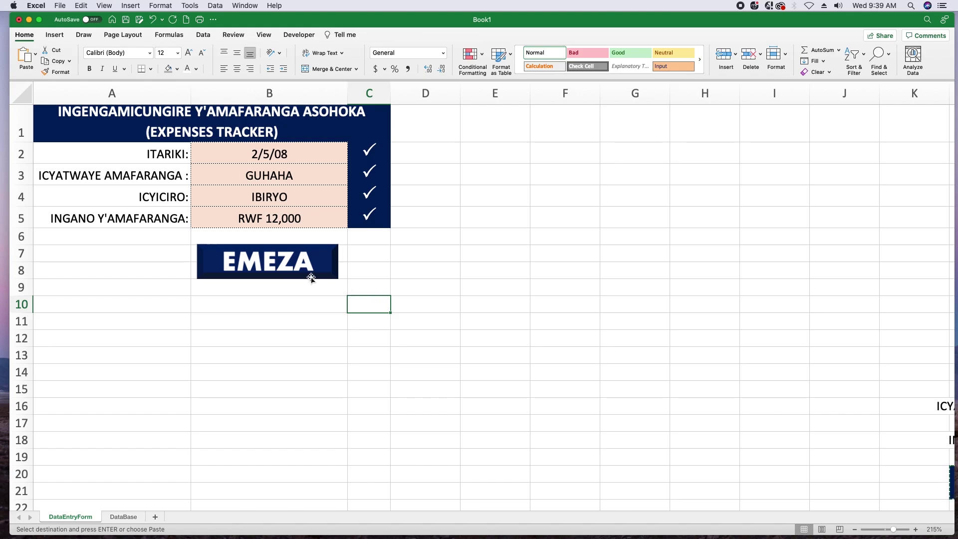
left_click(304, 305)
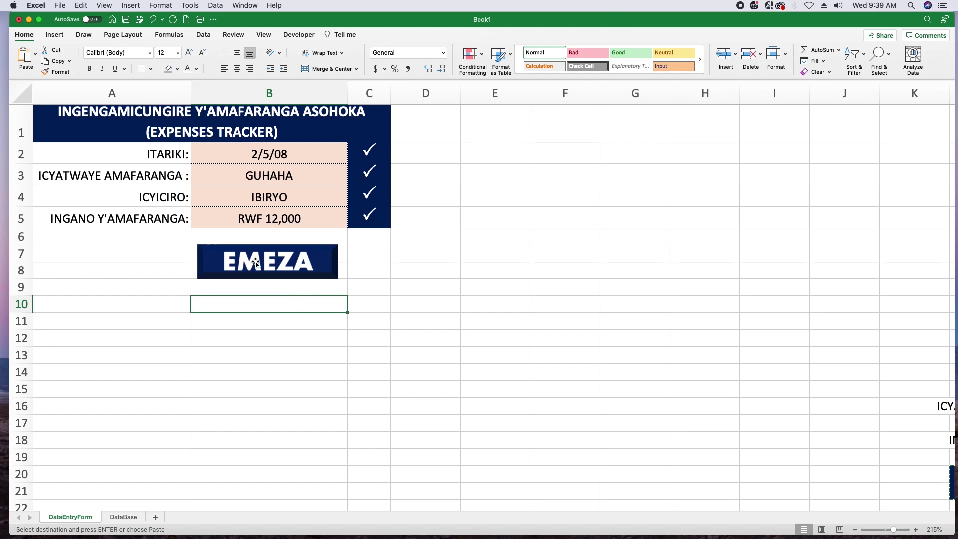
left_click(248, 354)
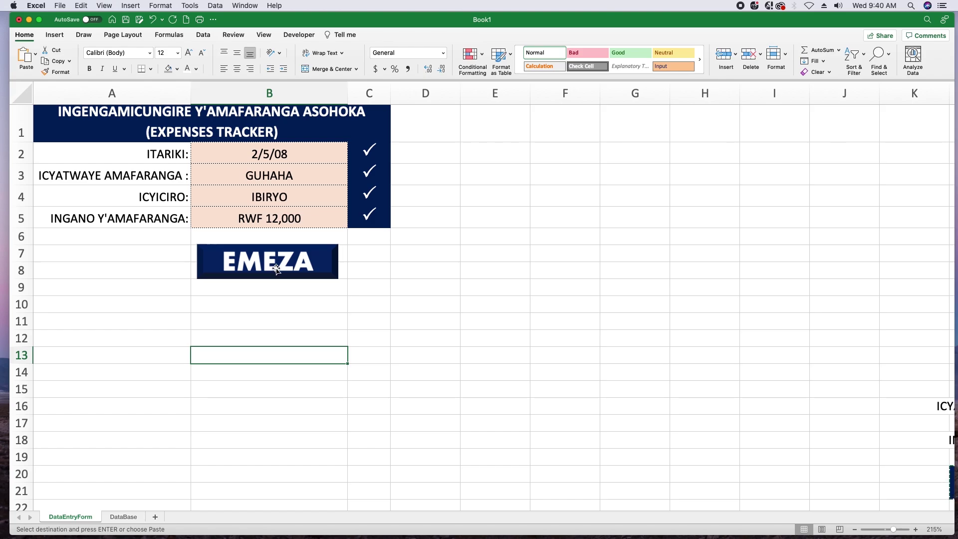
left_click(277, 304)
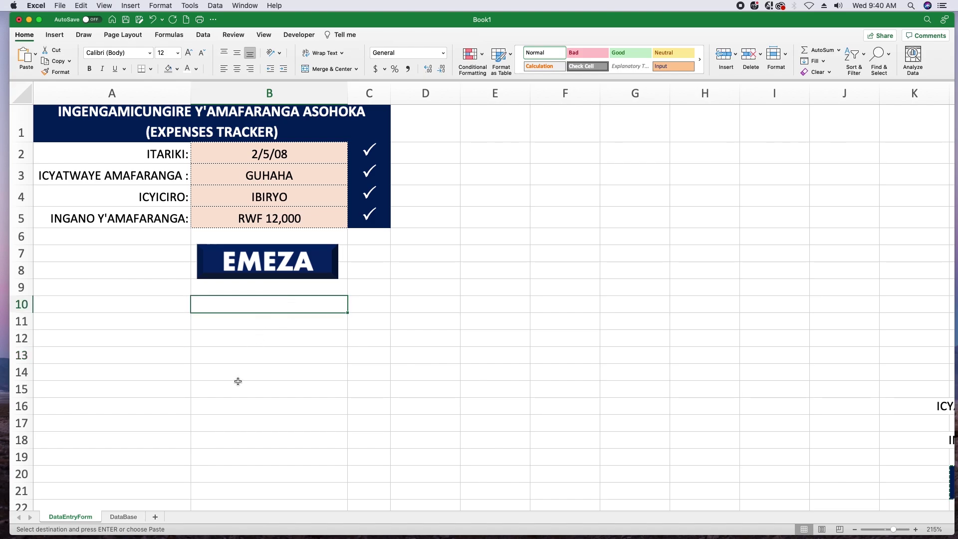
Compare the entry fields on the DataEntryForm sheet with the column headers on the DataBase sheet
left_click(122, 518)
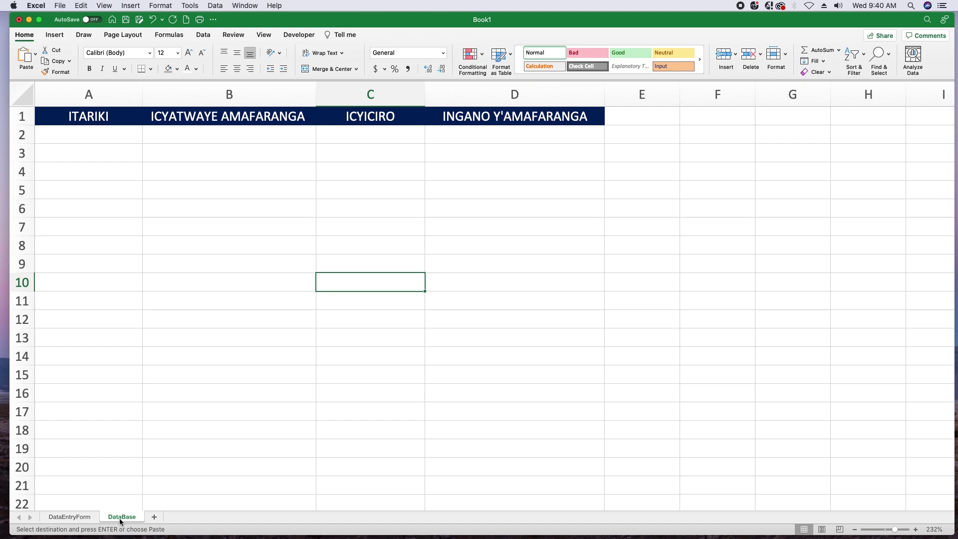
left_click(79, 517)
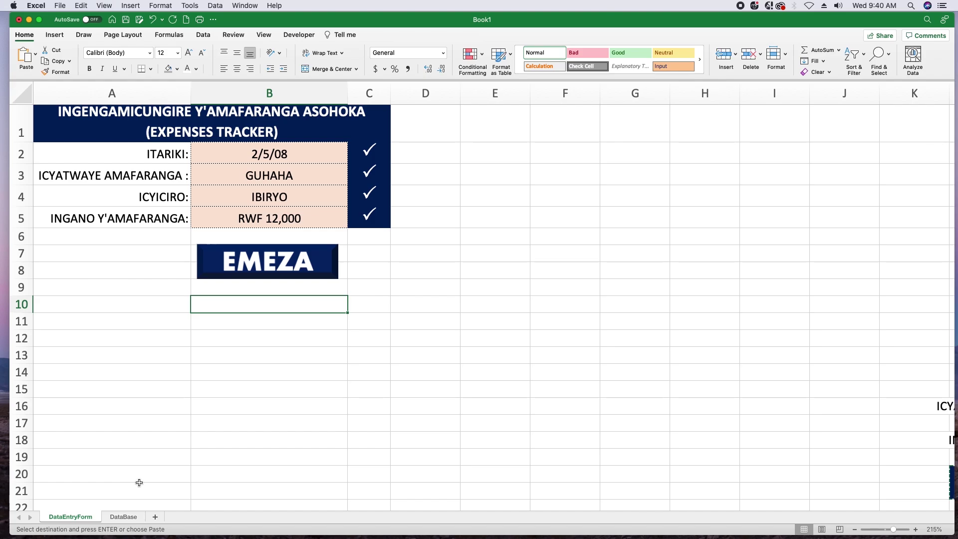
left_click(126, 518)
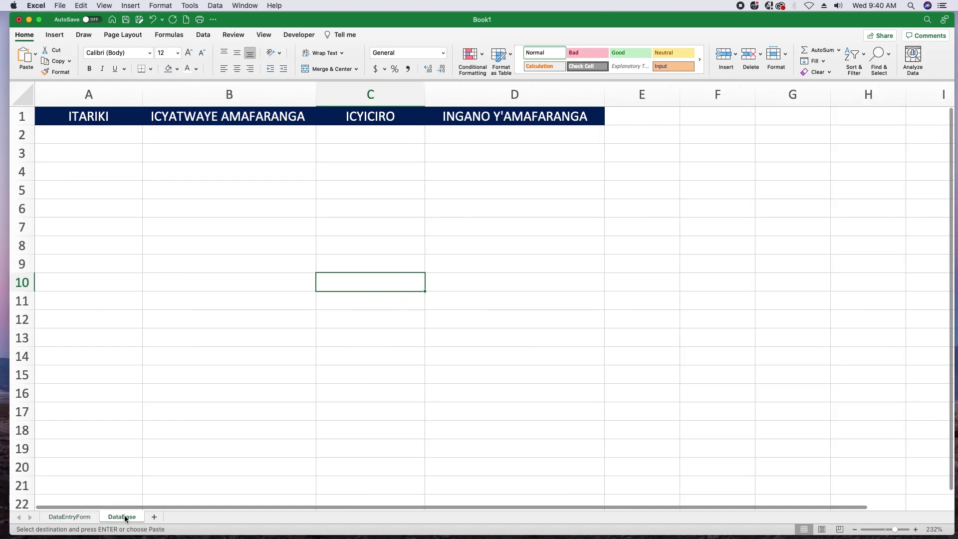
left_click(77, 519)
left_click(108, 520)
left_click(78, 519)
left_click(106, 517)
left_click(95, 516)
left_click(113, 517)
Add a new worksheet after DataBase and name it DRAFT
left_click(153, 517)
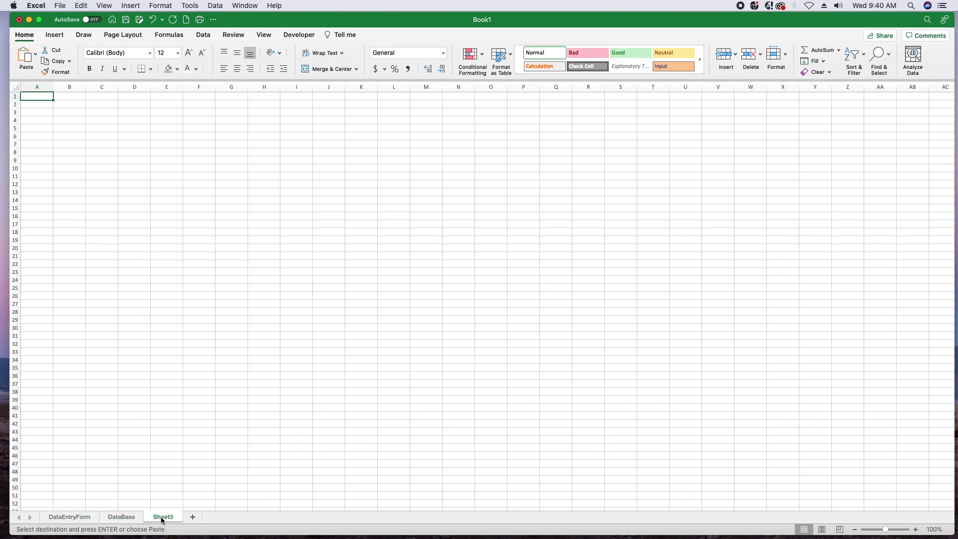
right_click(163, 520)
left_click(186, 443)
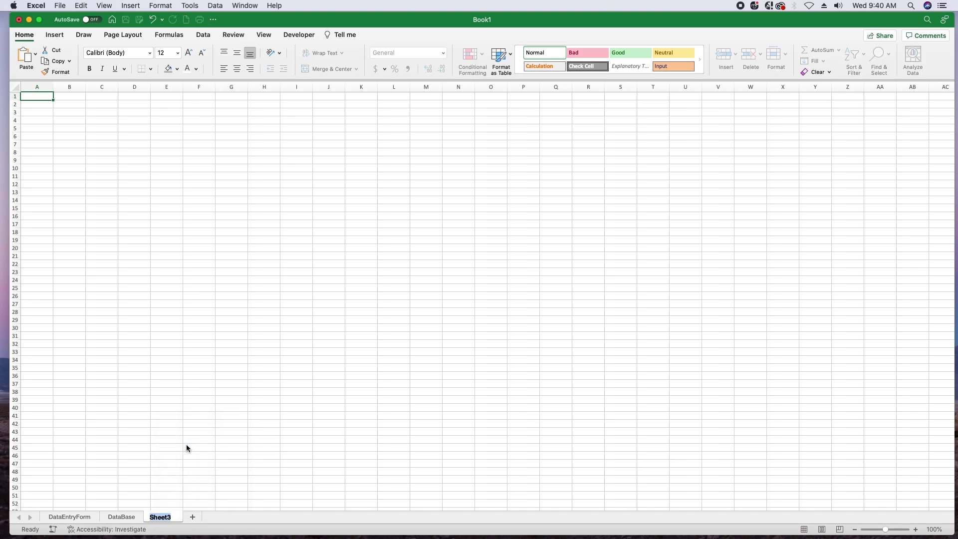
type("DRAFT")
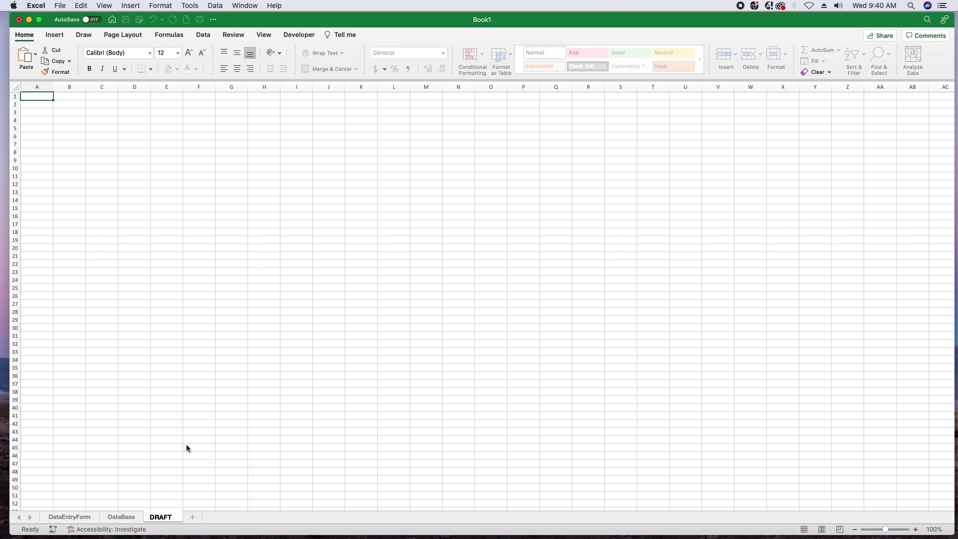
left_click(187, 443)
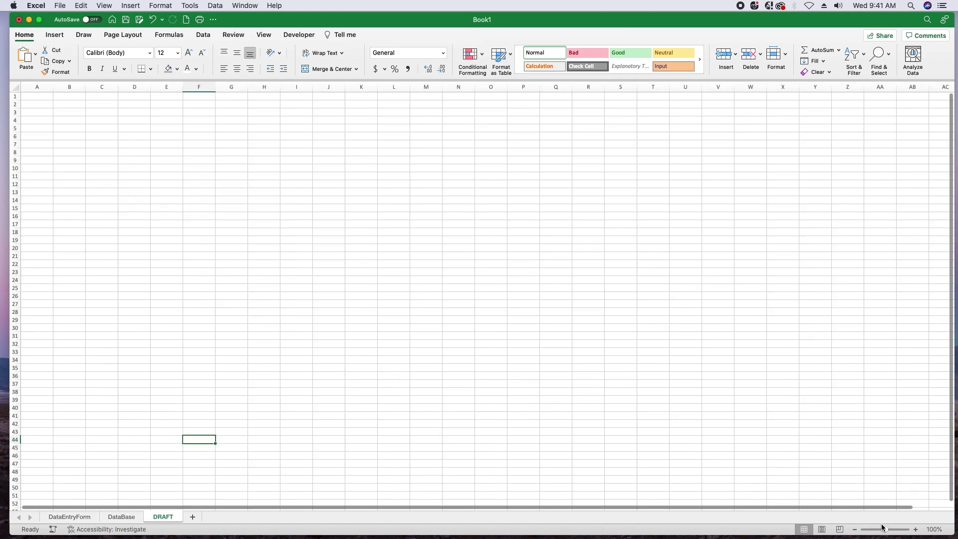
Format column A of the DRAFT sheet with the Date category, using the *3/14/12 type
left_click_drag(887, 531, 897, 529)
scroll(383, 353, "down", 3)
scroll(382, 355, "up", 10)
left_click(106, 100)
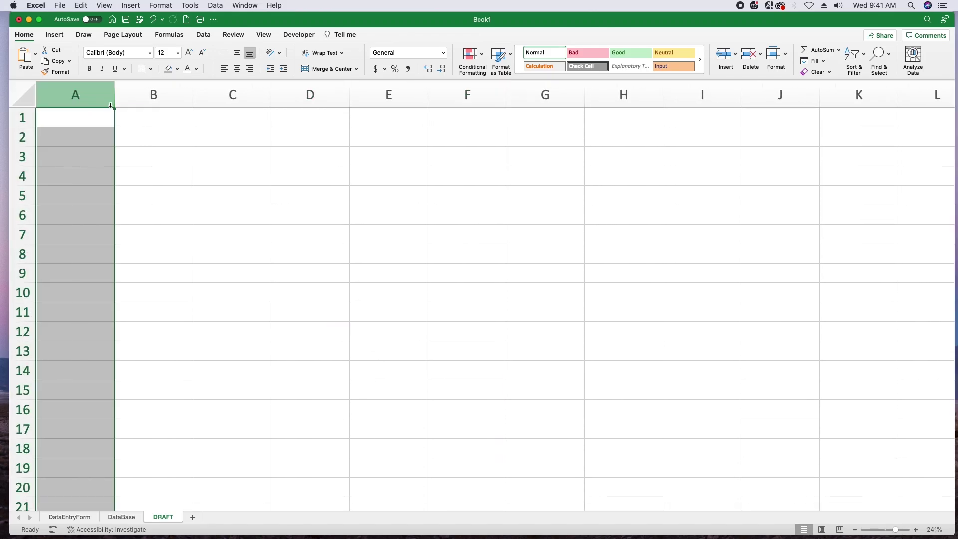
left_click(443, 53)
left_click(438, 218)
left_click(358, 157)
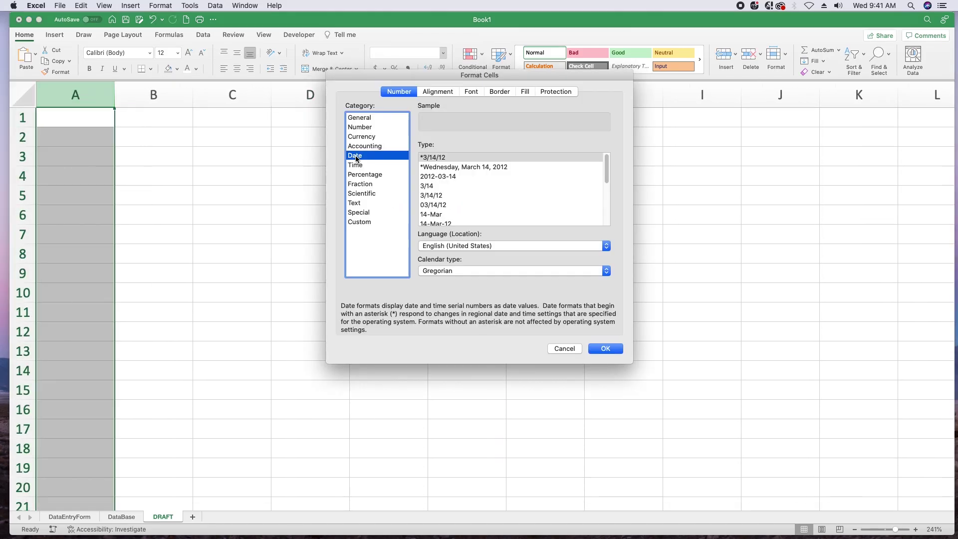
left_click(611, 350)
Format column D of the DRAFT sheet as Currency with the RWF symbol and no decimal places
left_click(320, 96)
left_click(443, 53)
left_click(416, 224)
left_click(372, 137)
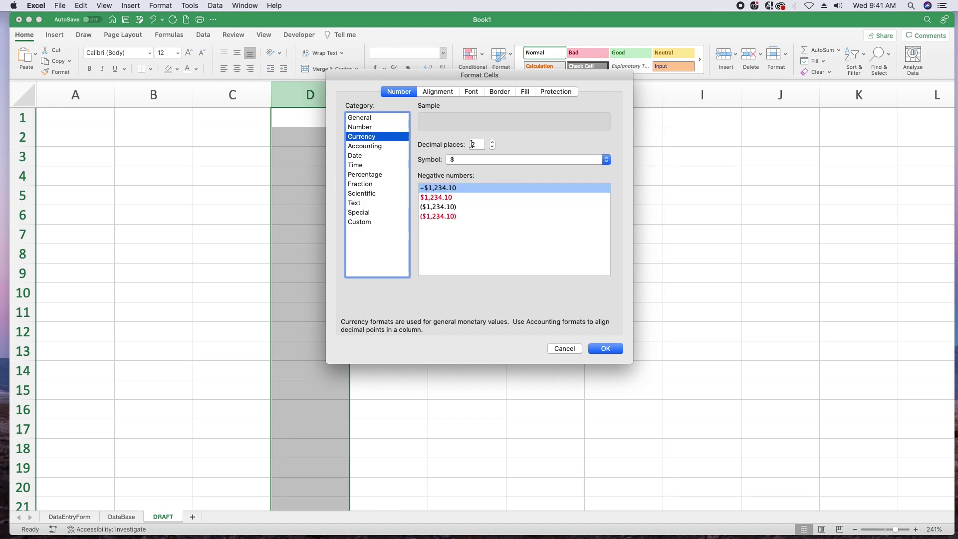
left_click(477, 158)
scroll(477, 522, "down", 15)
left_click(476, 522)
left_click(610, 347)
left_click(391, 179)
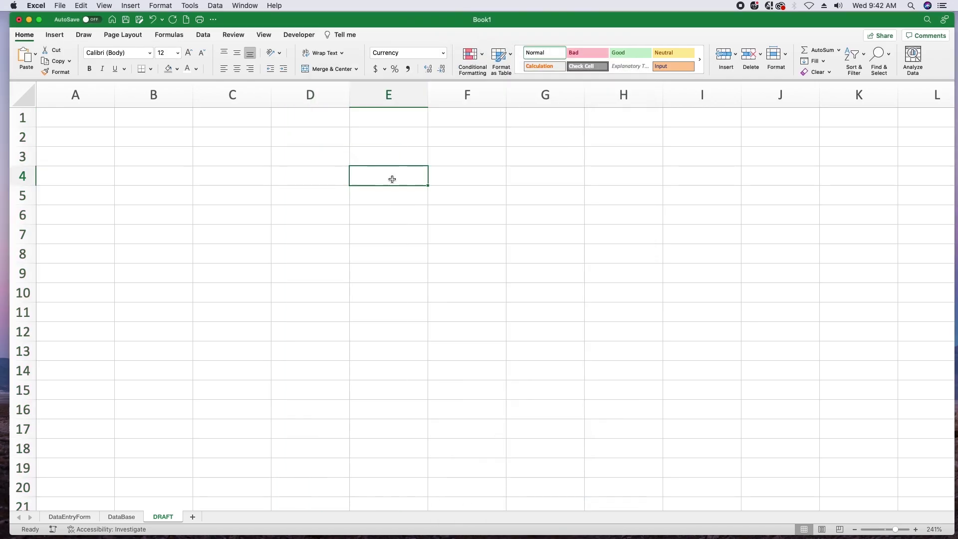
Bring the calculation cells on DataEntryForm into view, and format the DataBase sheet's ITARIKI column with the Date category
left_click(73, 517)
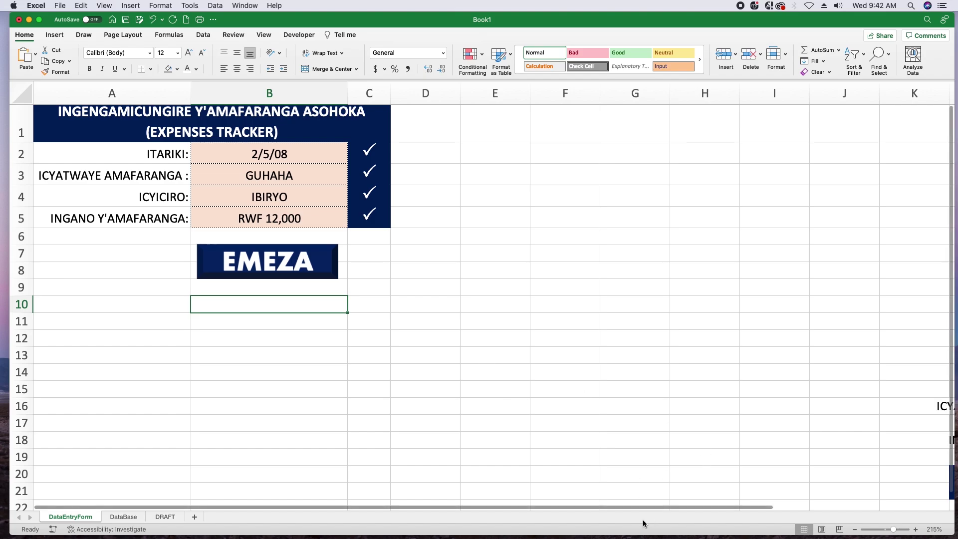
left_click_drag(625, 507, 865, 506)
left_click(124, 517)
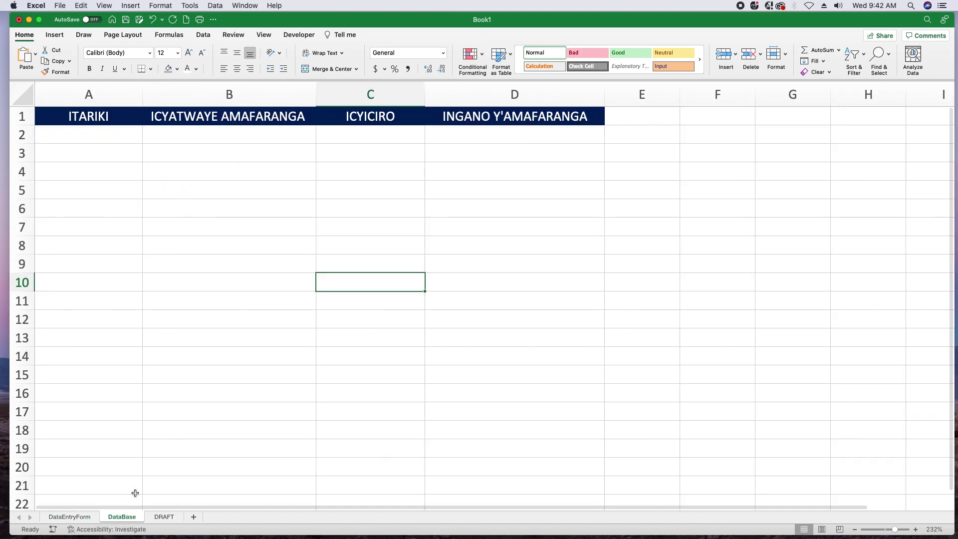
left_click(109, 92)
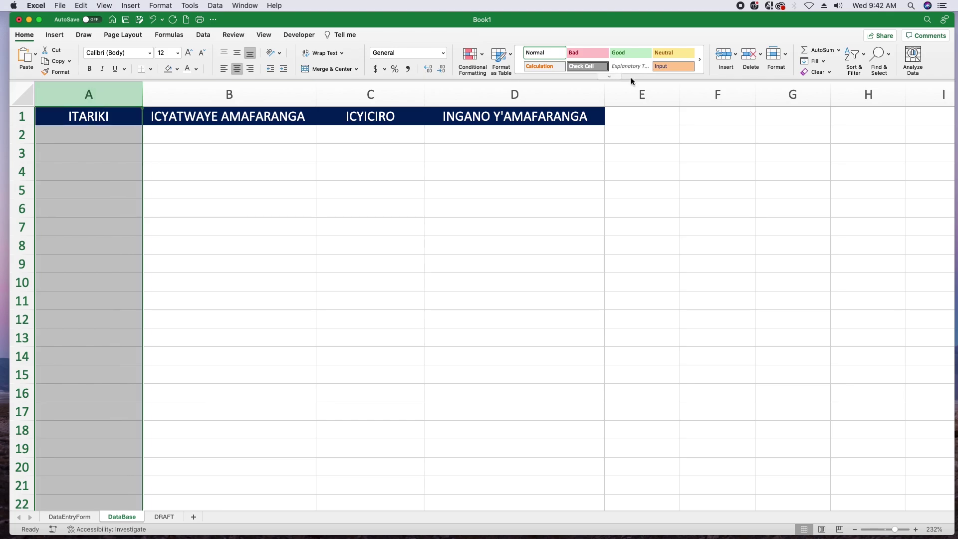
left_click(443, 53)
left_click(418, 257)
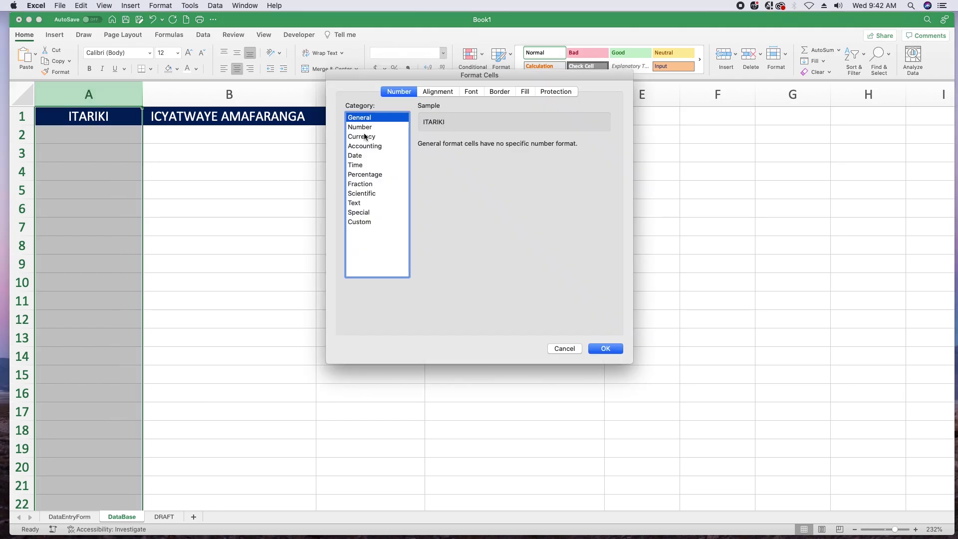
left_click(363, 157)
left_click(604, 349)
Format the DataBase sheet's INGANO Y'AMAFARANGA column as Currency with 0 decimal places and the RWF symbol
left_click(514, 94)
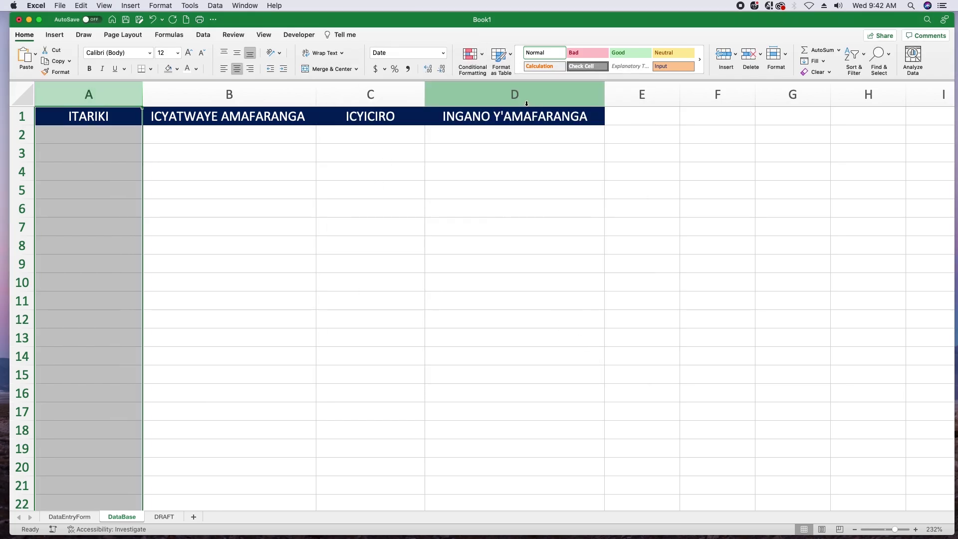
left_click(443, 53)
left_click(430, 257)
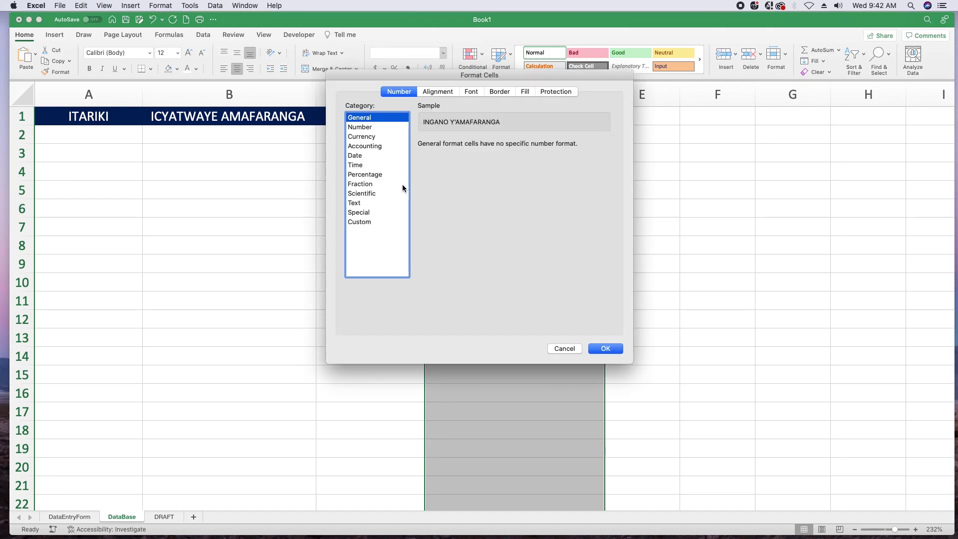
left_click(361, 136)
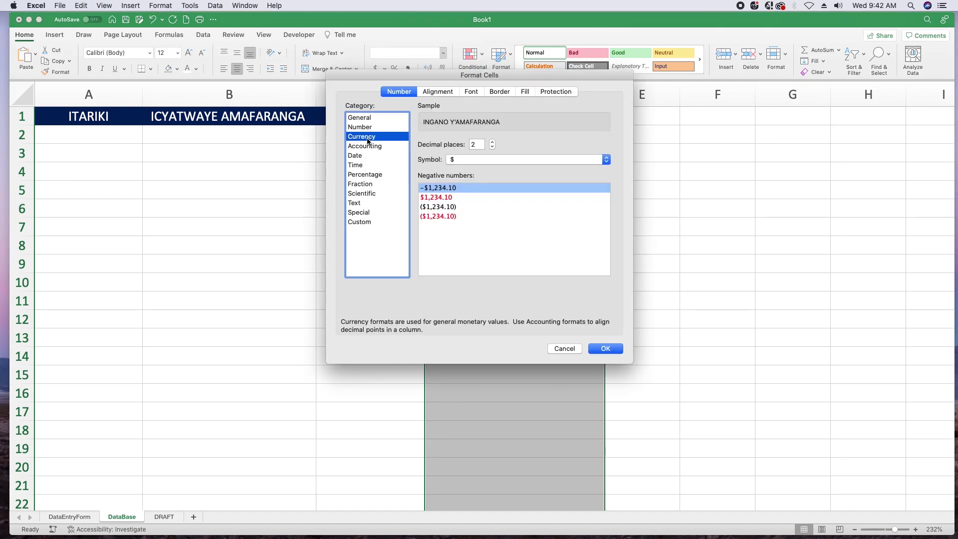
double_click(474, 145)
type("0")
left_click(470, 160)
scroll(499, 161, "down", 15)
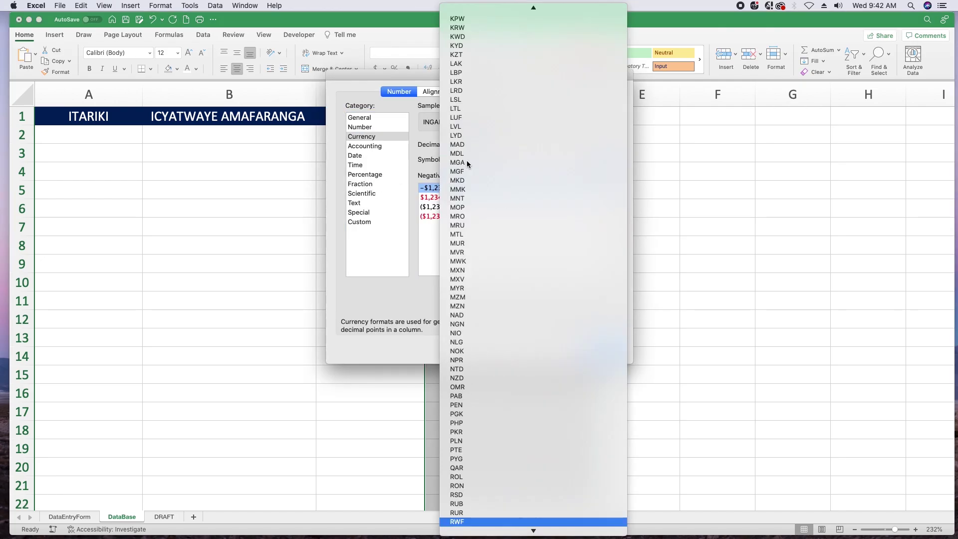
left_click(469, 486)
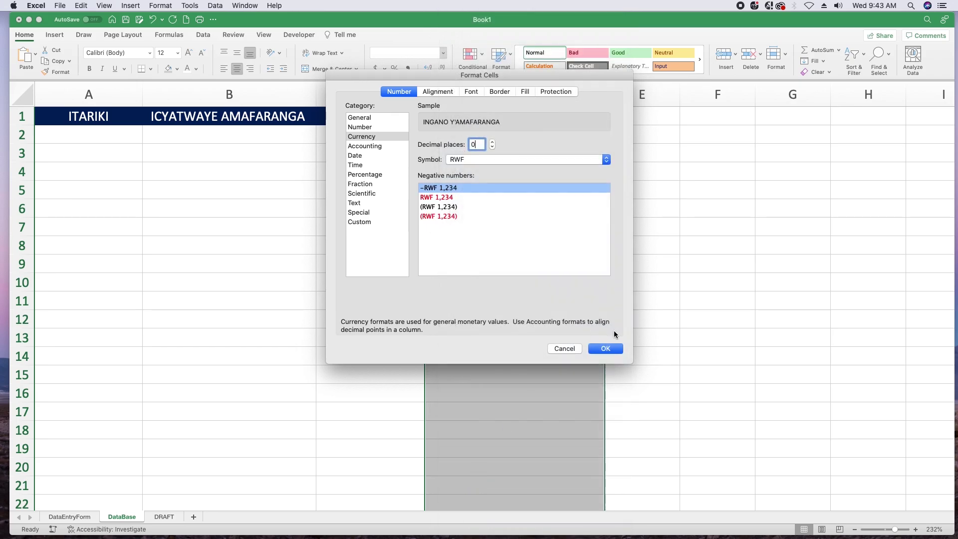
left_click(608, 347)
Start recording a macro named DataEnryForm from the DataEntryForm sheet, stored in this workbook
key("ctrl+Page_Up")
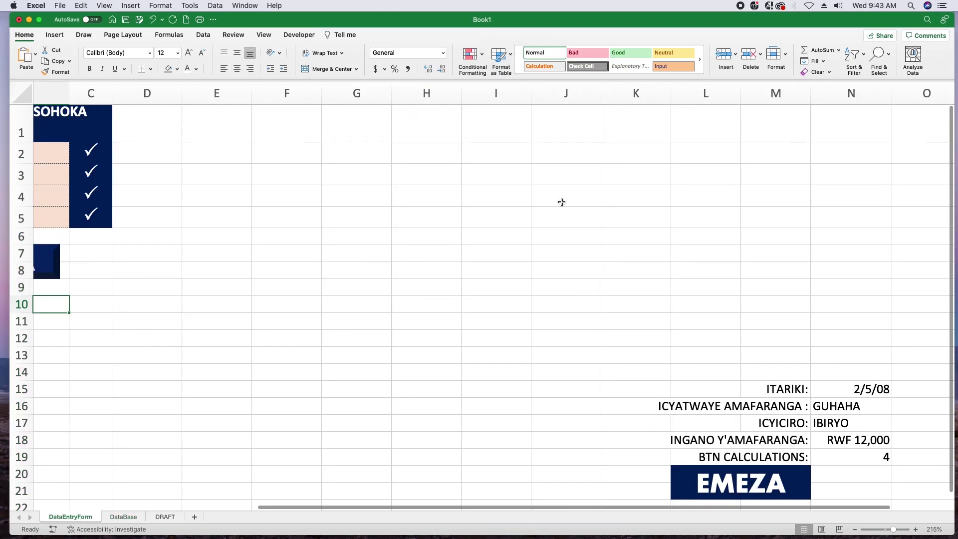
left_click(298, 38)
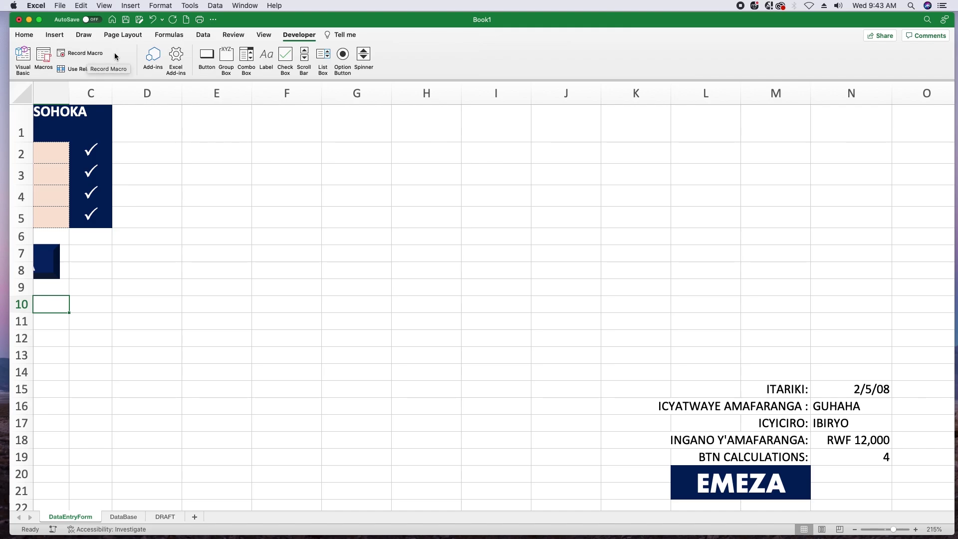
left_click(83, 55)
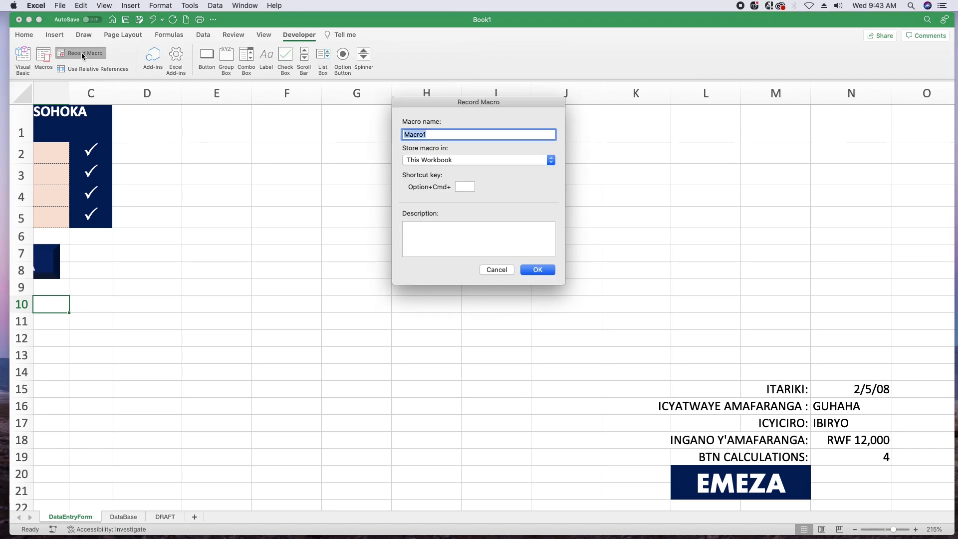
type("DataEnryForm")
left_click(537, 271)
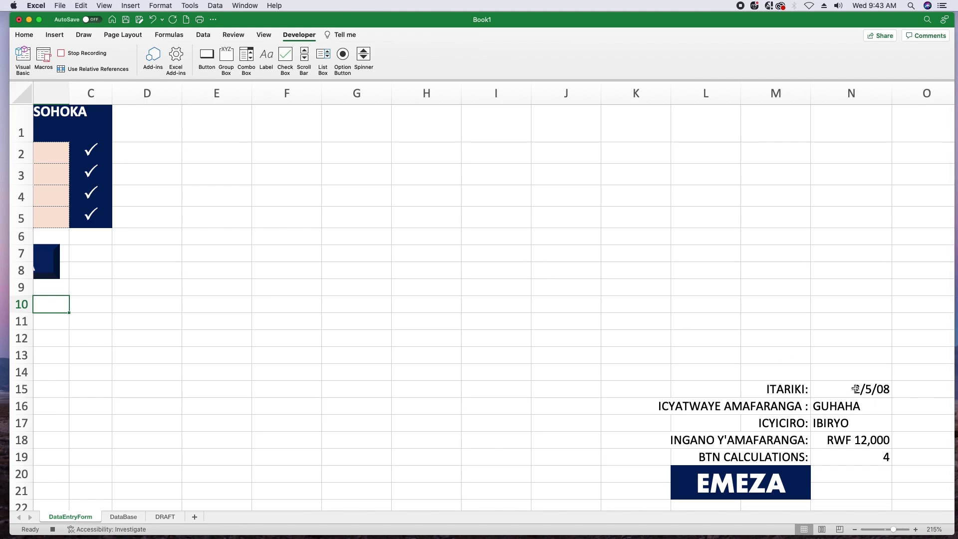
Copy the entry values in N15:N18 and paste them as transposed values into cell A1 of the DRAFT sheet
left_click_drag(856, 389, 858, 439)
key("super+c")
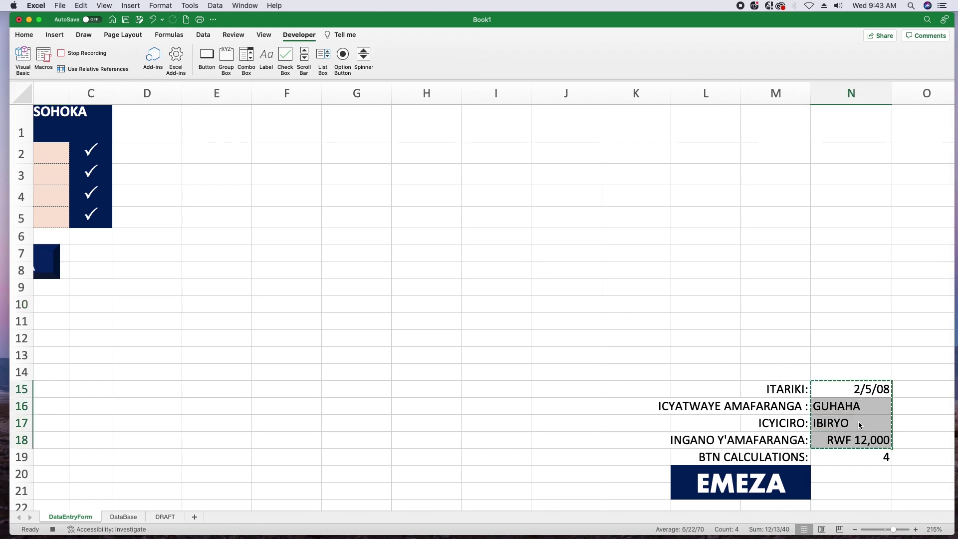
left_click(165, 517)
right_click(82, 120)
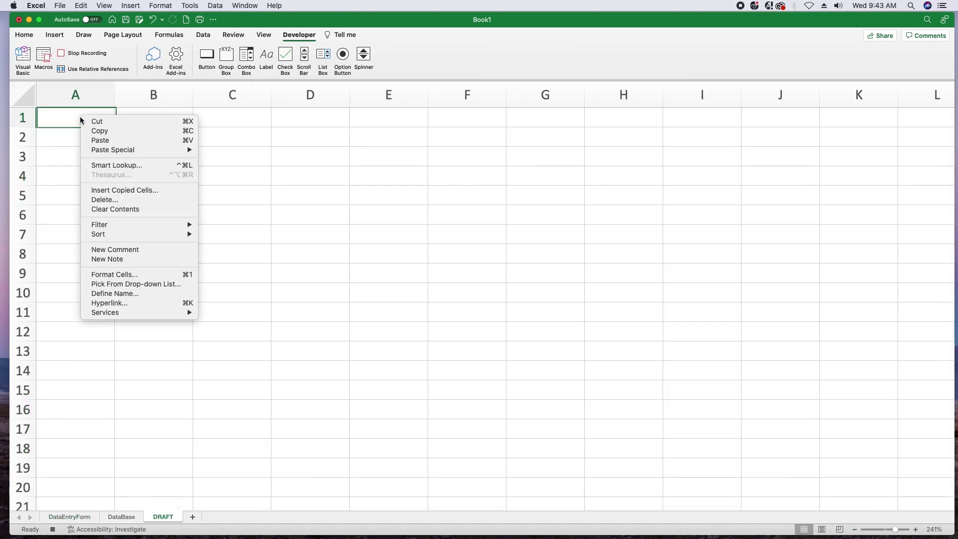
mouse_move(117, 155)
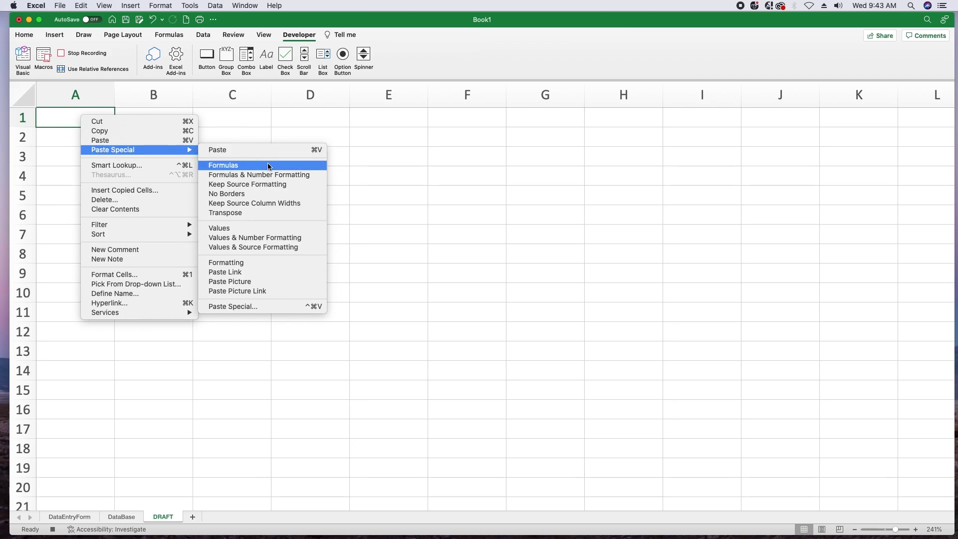
left_click(233, 306)
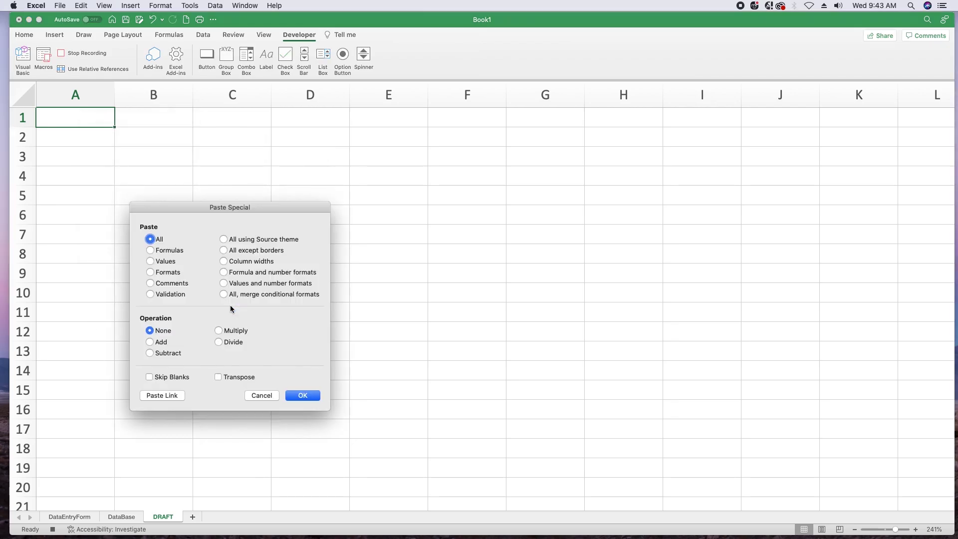
left_click(163, 262)
left_click(241, 379)
left_click(303, 395)
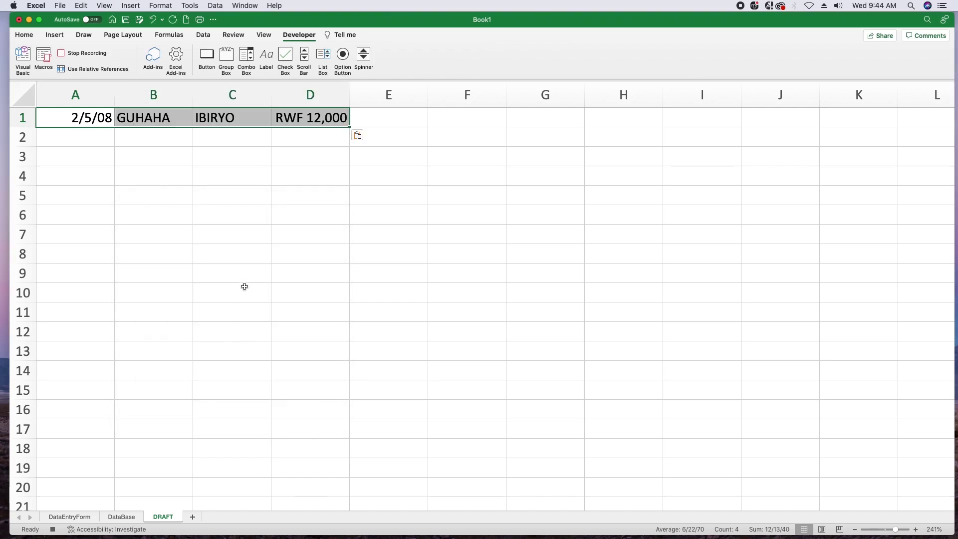
Copy the entry row A1:D1 from DRAFT and insert the copied cells at A2 of the DataBase sheet, shifting cells down
key("super+c")
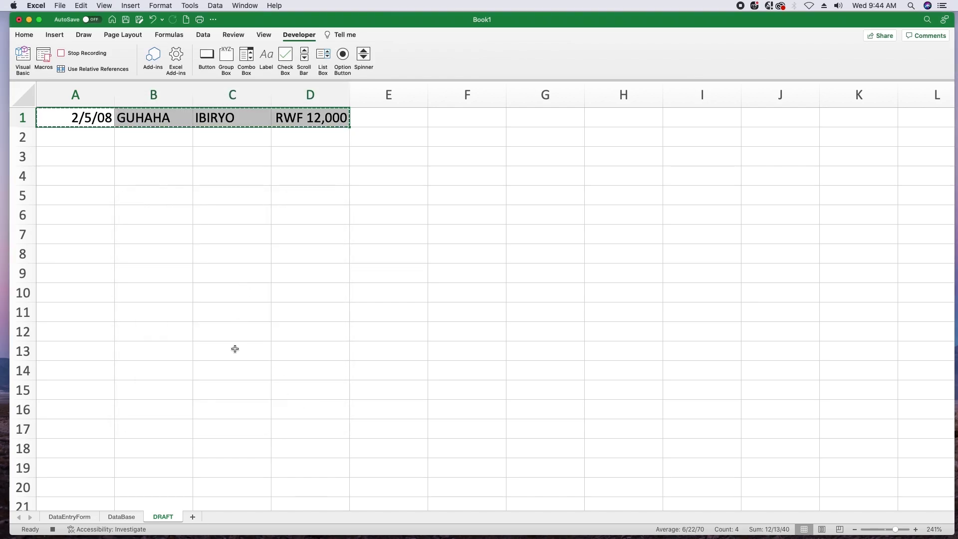
left_click(122, 517)
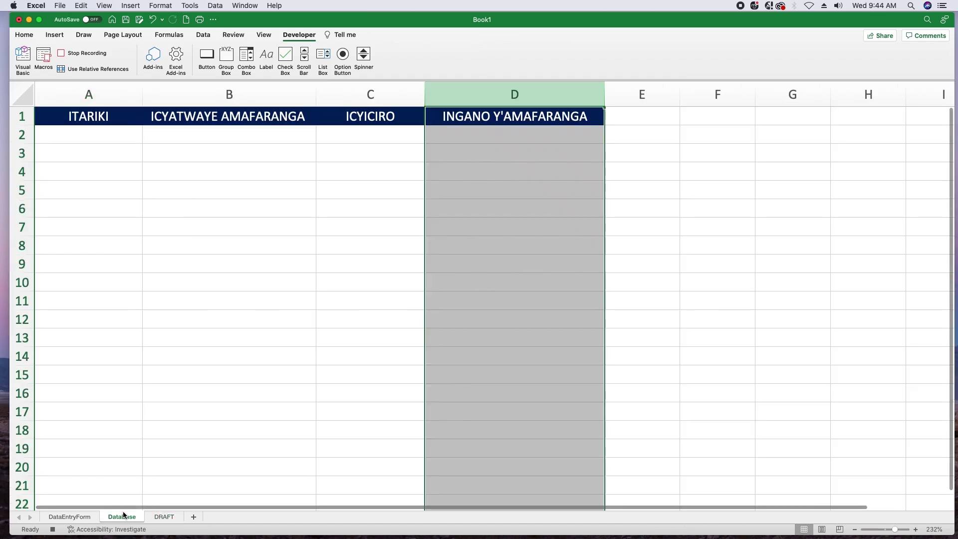
left_click(79, 134)
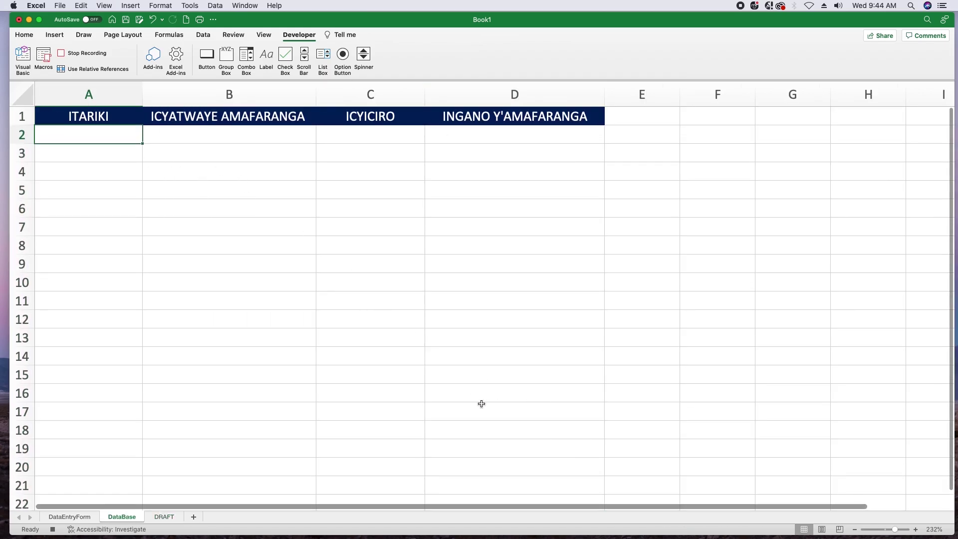
left_click(24, 35)
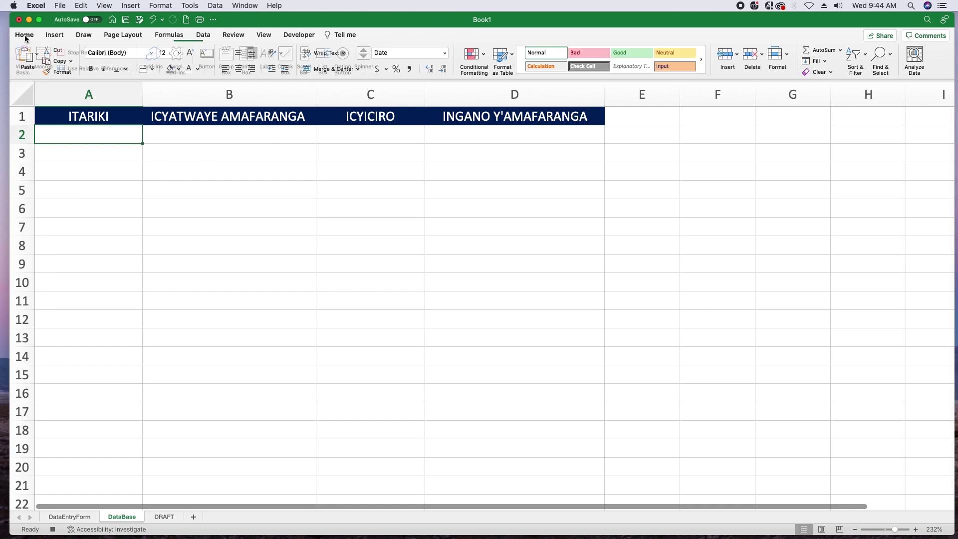
left_click(736, 56)
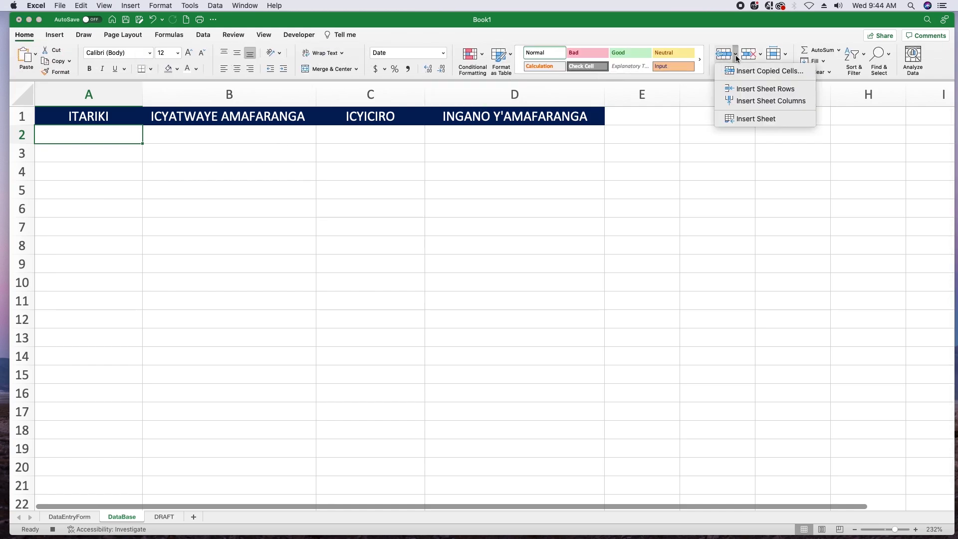
left_click(760, 75)
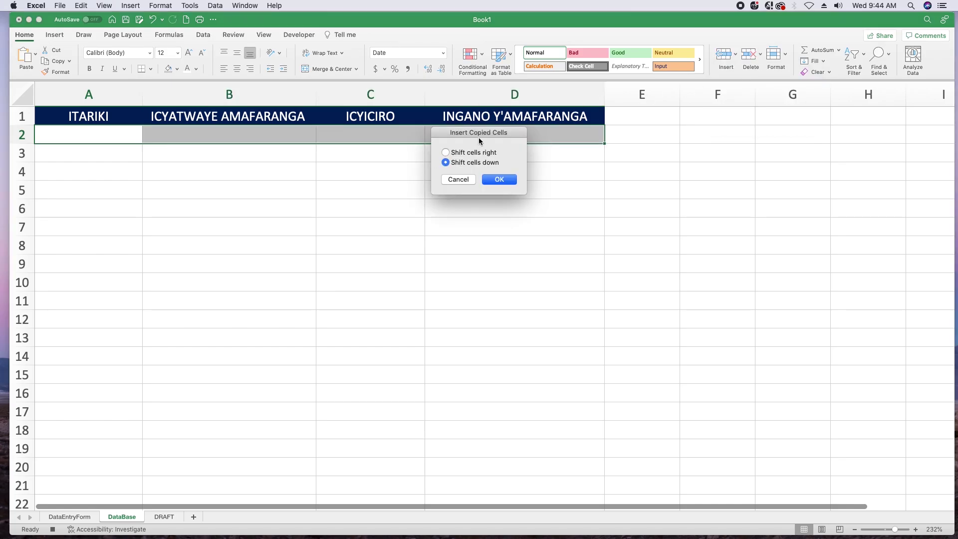
left_click_drag(480, 136, 356, 165)
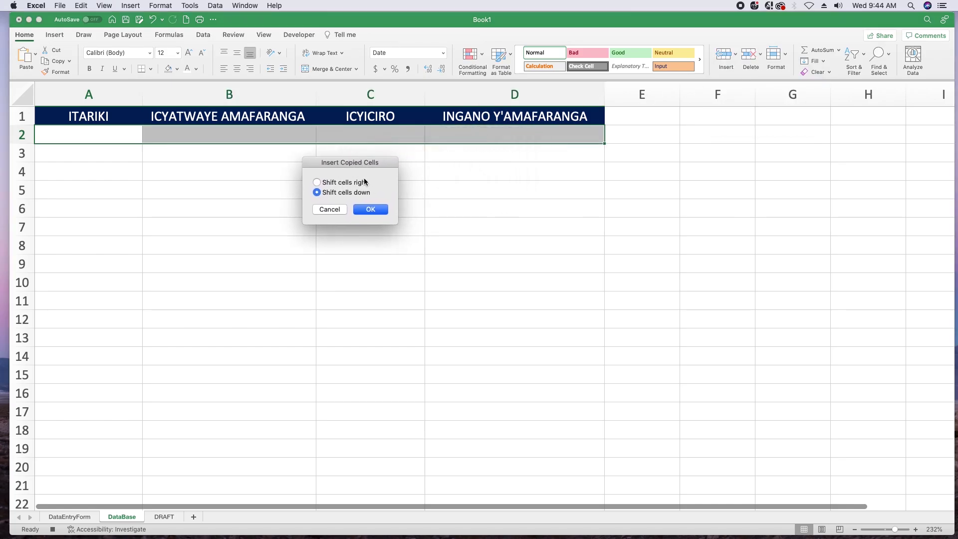
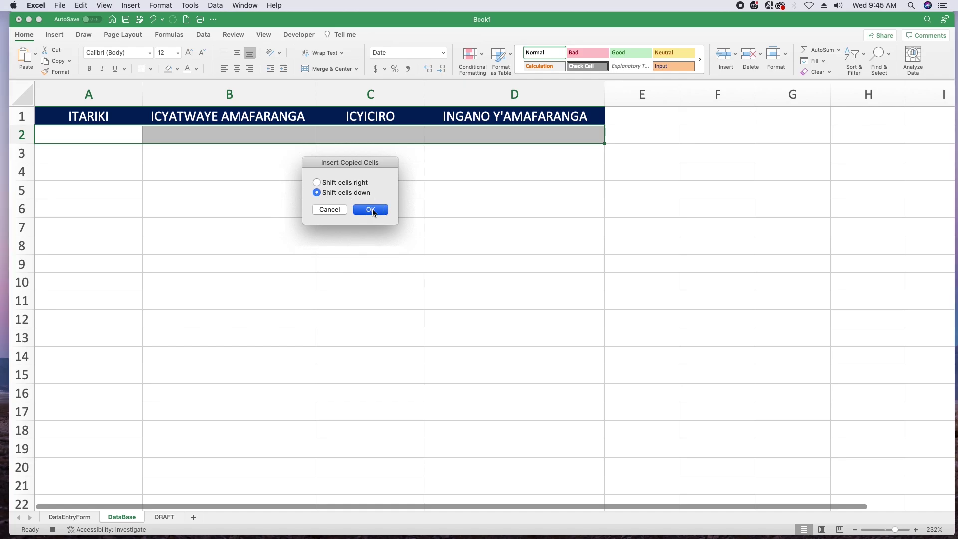
left_click(372, 210)
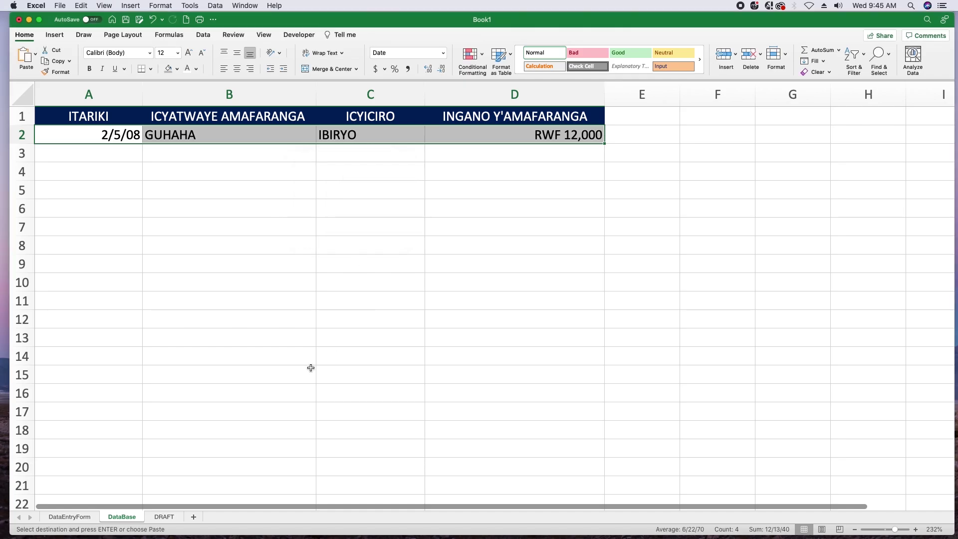
Clear the entry values in B2:B5 of the DataEntryForm sheet and select cell B2
left_click(74, 518)
left_click_drag(595, 508, 355, 494)
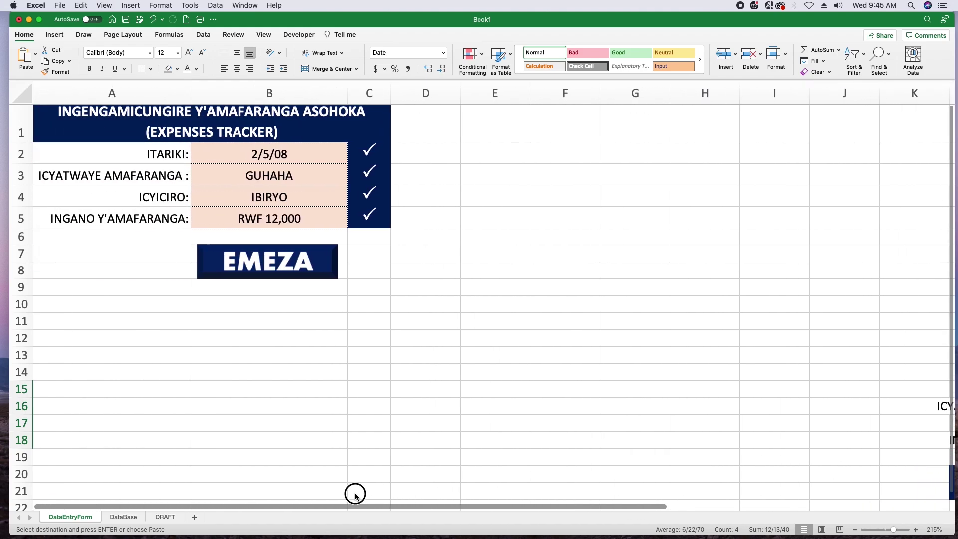
left_click(282, 156)
left_click_drag(282, 156, 295, 220)
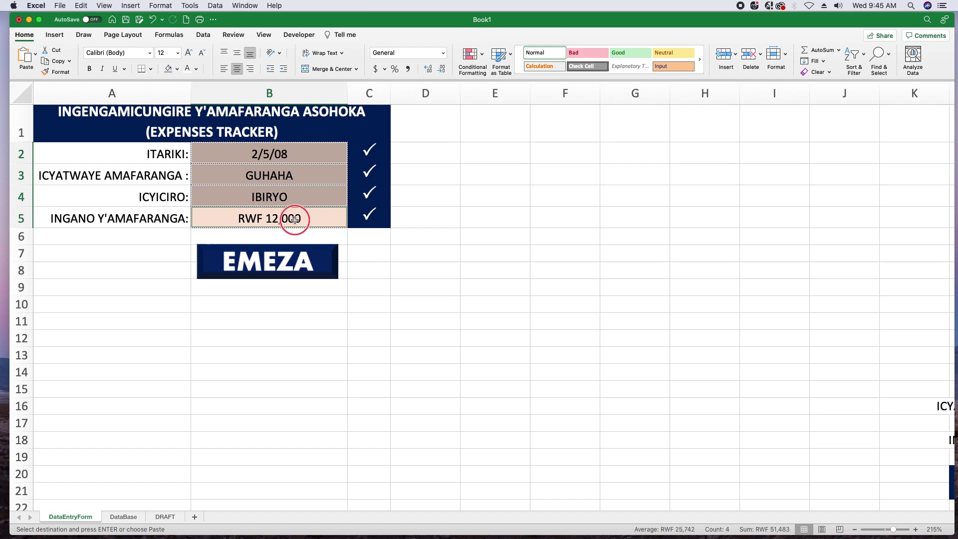
left_click(278, 155)
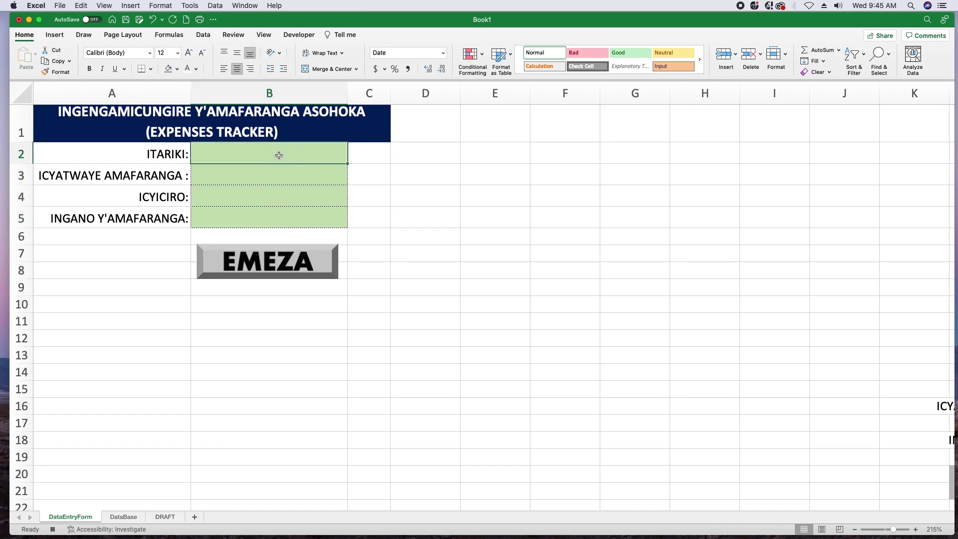
Stop recording the macro
left_click(298, 35)
left_click(101, 53)
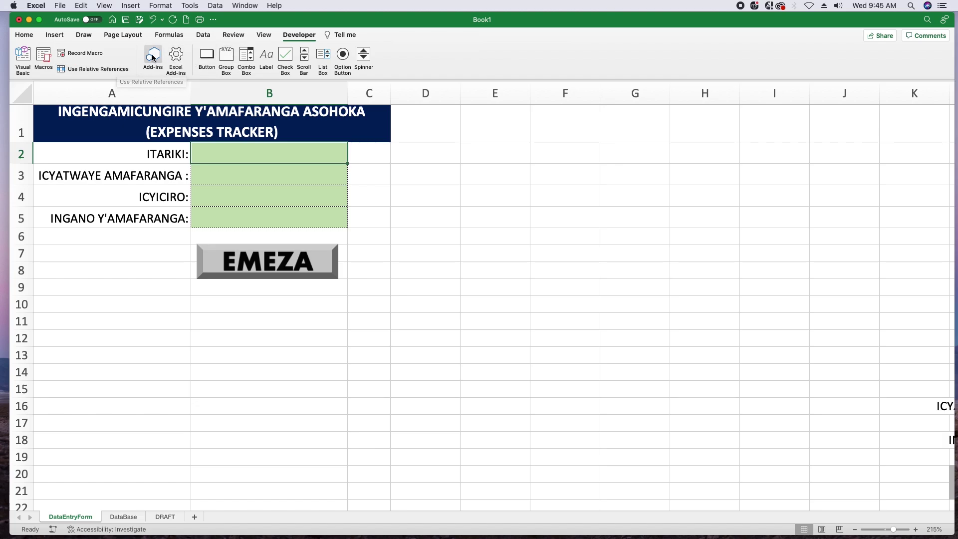
left_click(23, 36)
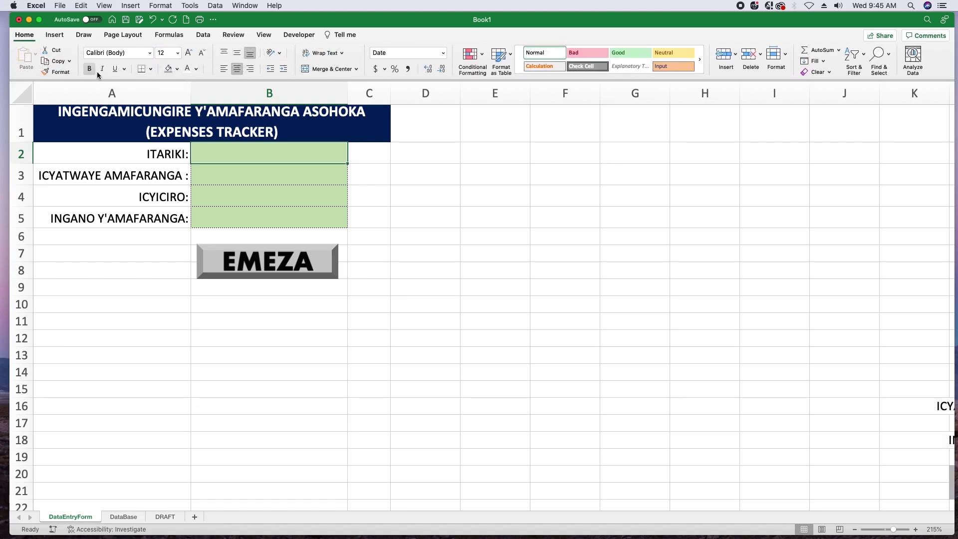
left_click(467, 309)
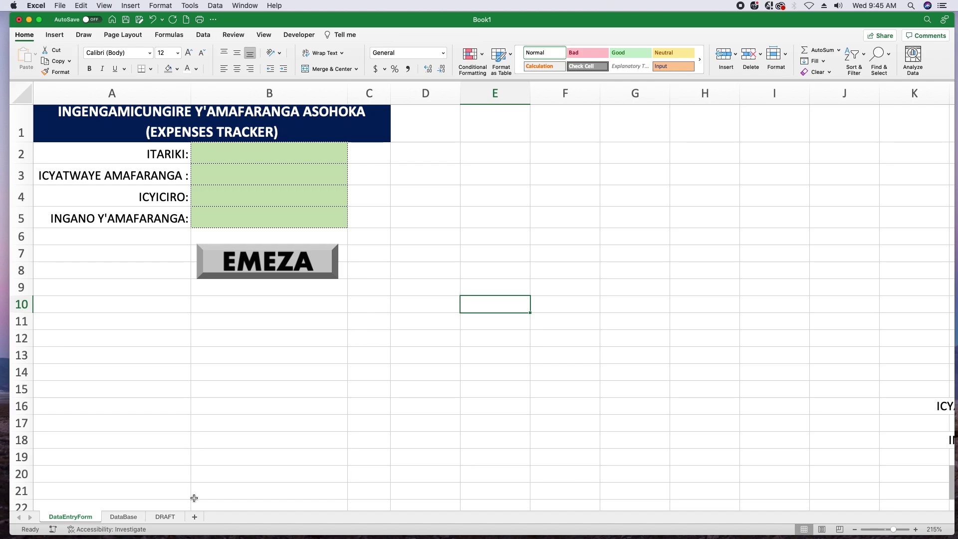
Delete the GUHAHA entry in row 2 of the DataBase sheet
left_click(122, 517)
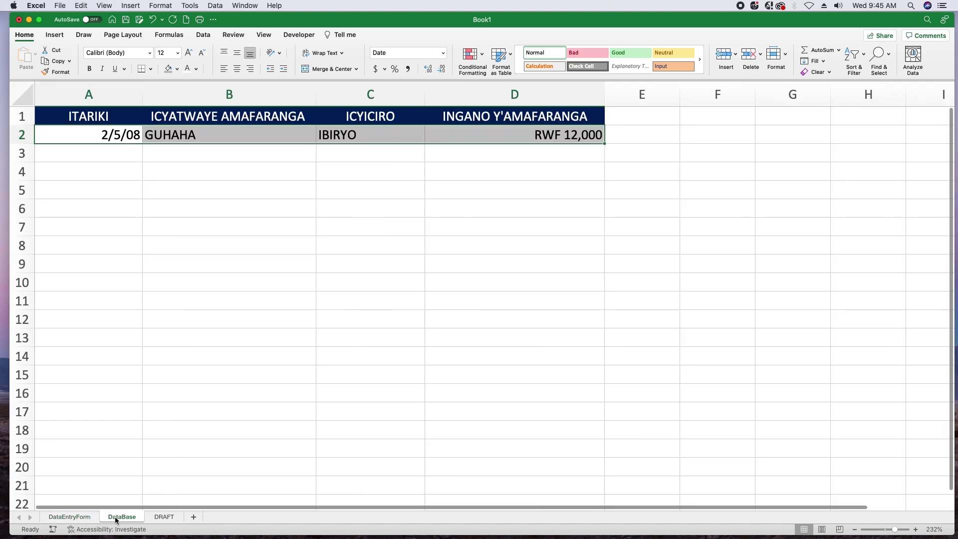
left_click(25, 136)
right_click(74, 134)
left_click(100, 196)
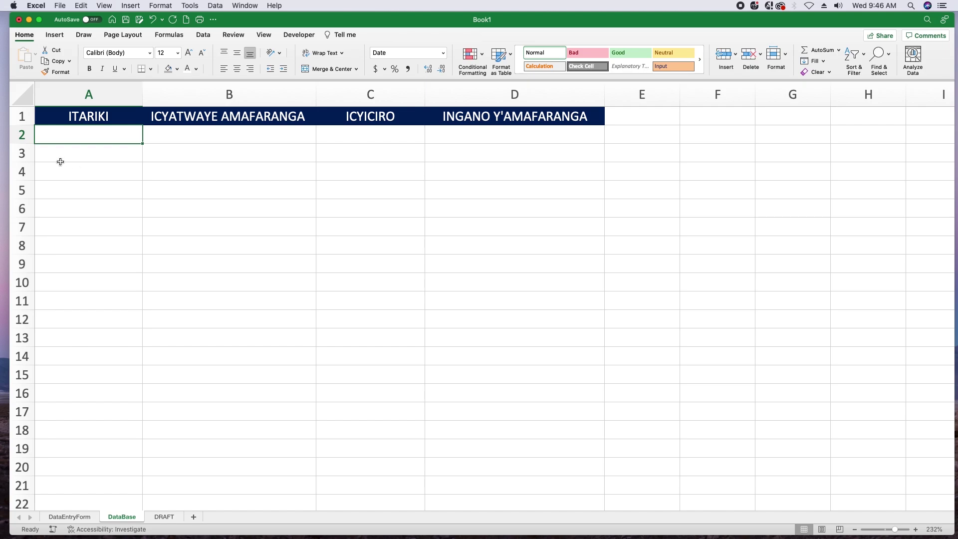
left_click(20, 132)
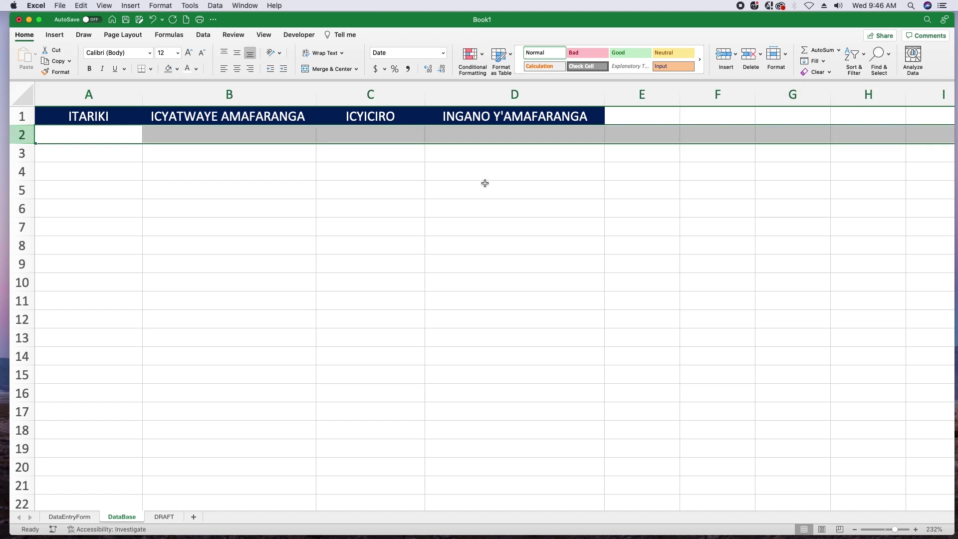
left_click(529, 190)
left_click(542, 244)
left_click(630, 250)
left_click(540, 239)
left_click_drag(539, 239, 818, 247)
left_click(90, 134)
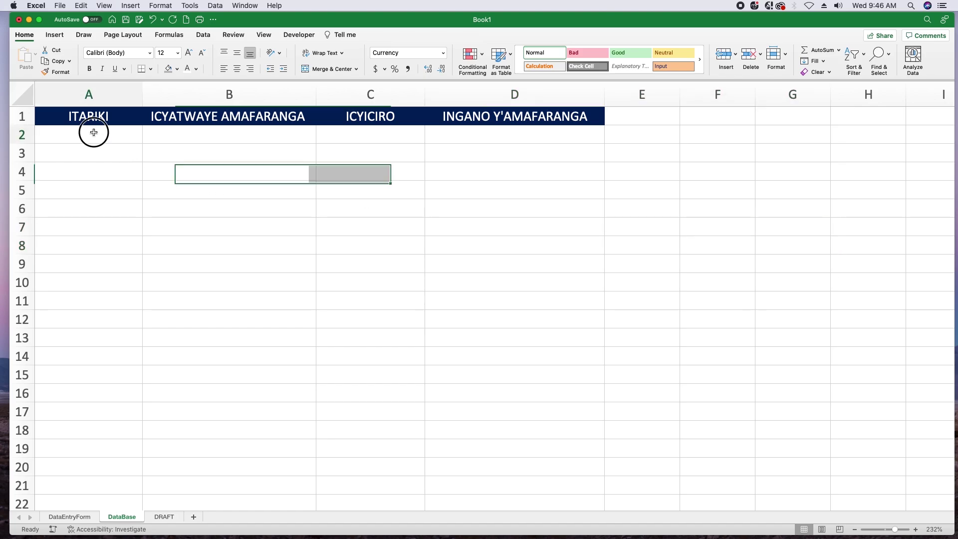
Assign the DataEnryForm macro to the EMEZA picture button on the DataEntryForm sheet
left_click(70, 517)
scroll(329, 434, "down", 1)
scroll(331, 442, "down", 1)
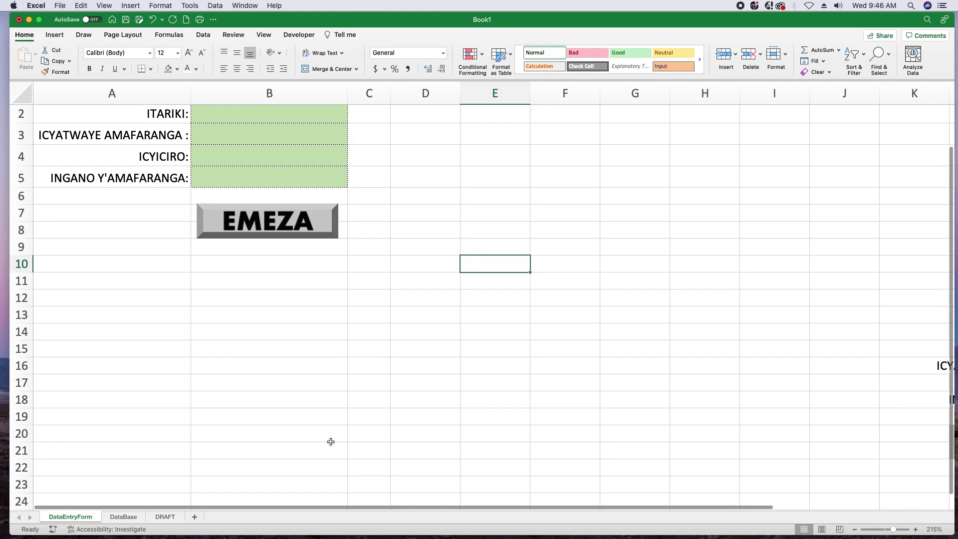
scroll(331, 442, "up", 2)
left_click(284, 305)
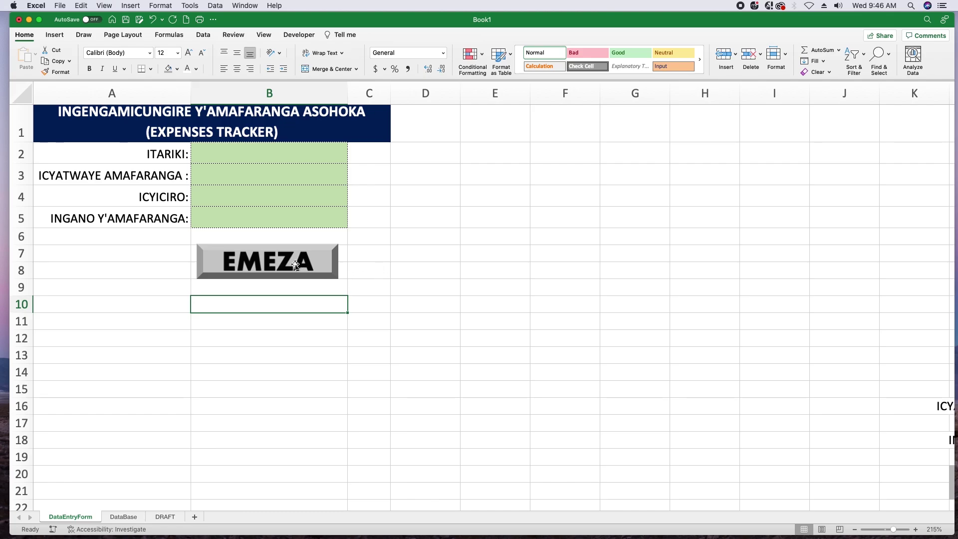
right_click(313, 260)
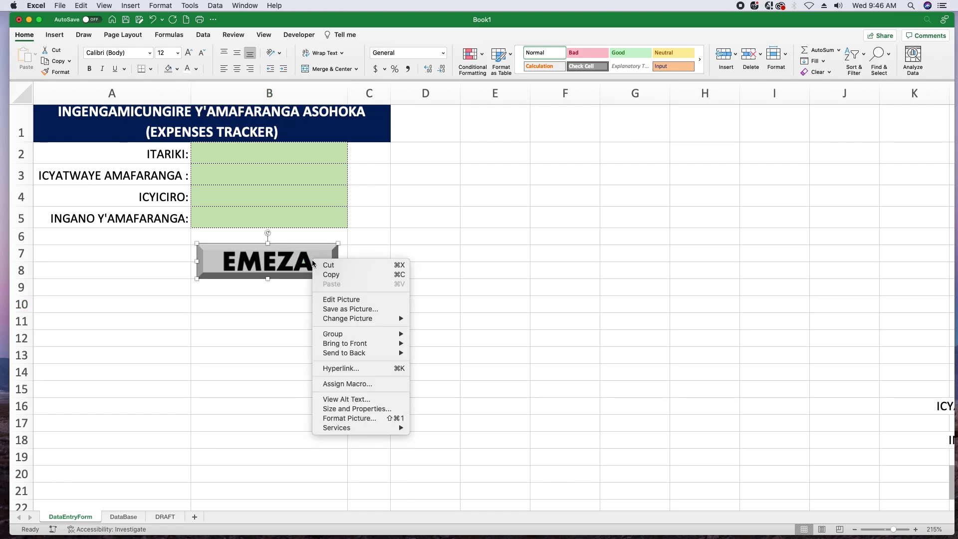
left_click(344, 384)
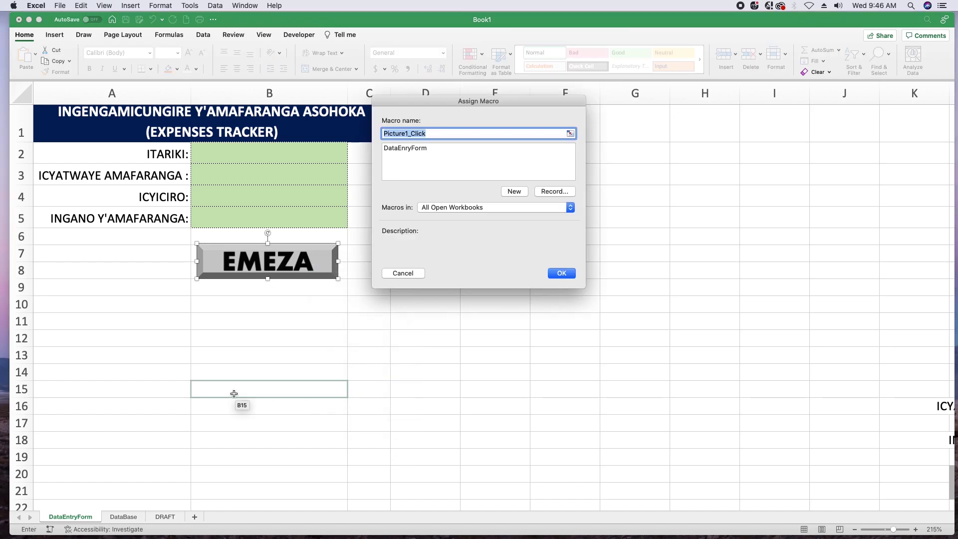
left_click(405, 148)
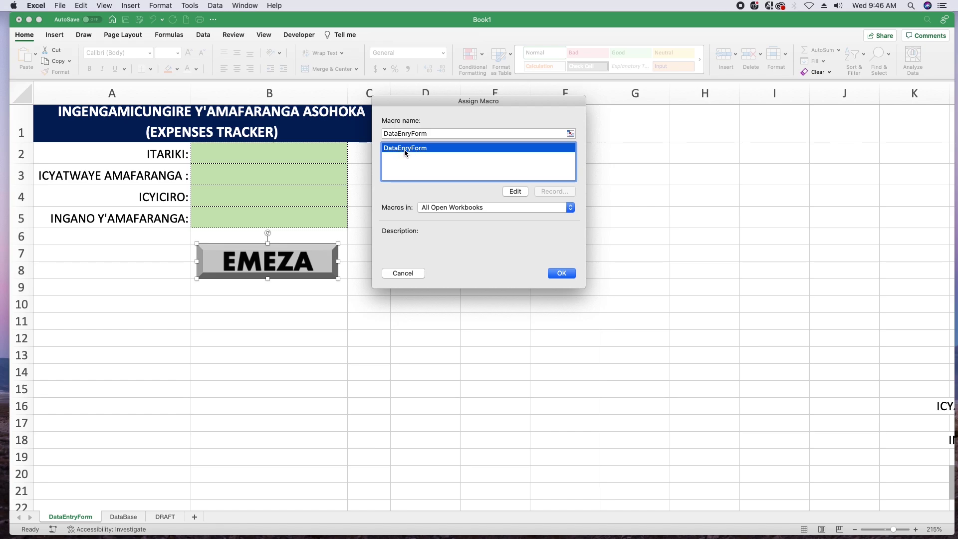
left_click(561, 274)
left_click(314, 293)
left_click(354, 294)
left_click(286, 264)
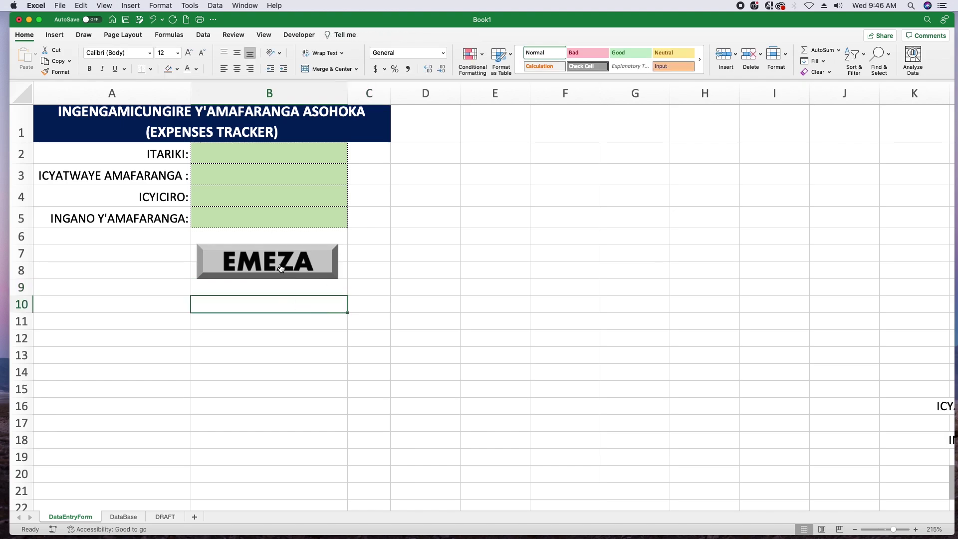
Submit an entry with date 24/10/2024, expense Kwishyura inzu, category ICUMBI and amount 250000 through EMEZA, and check it on the DataBase sheet
left_click(267, 151)
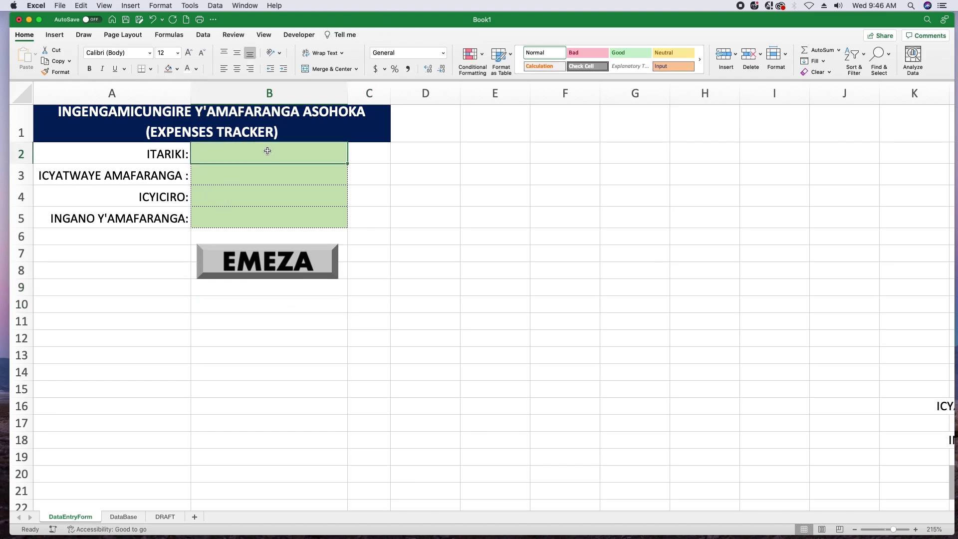
type("2")
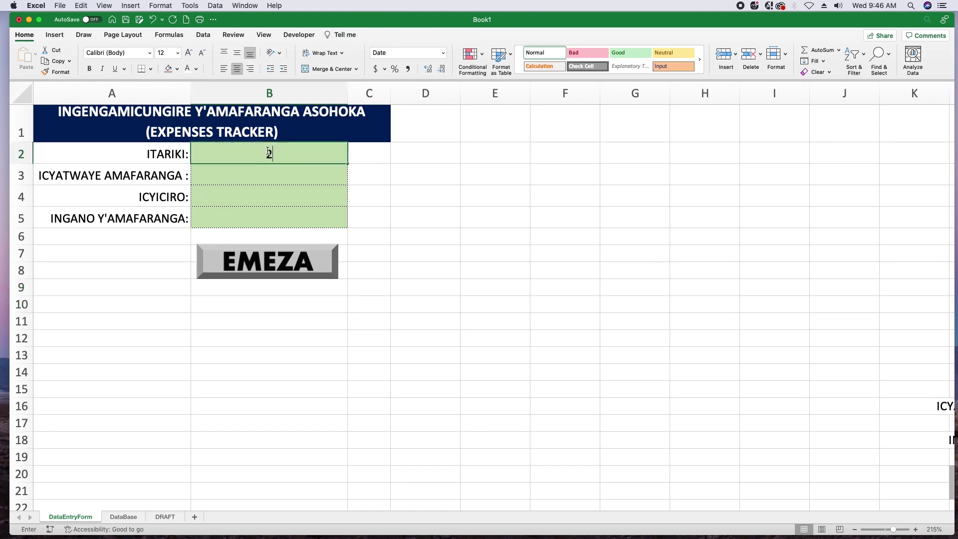
type("4/10/2024")
key("Return")
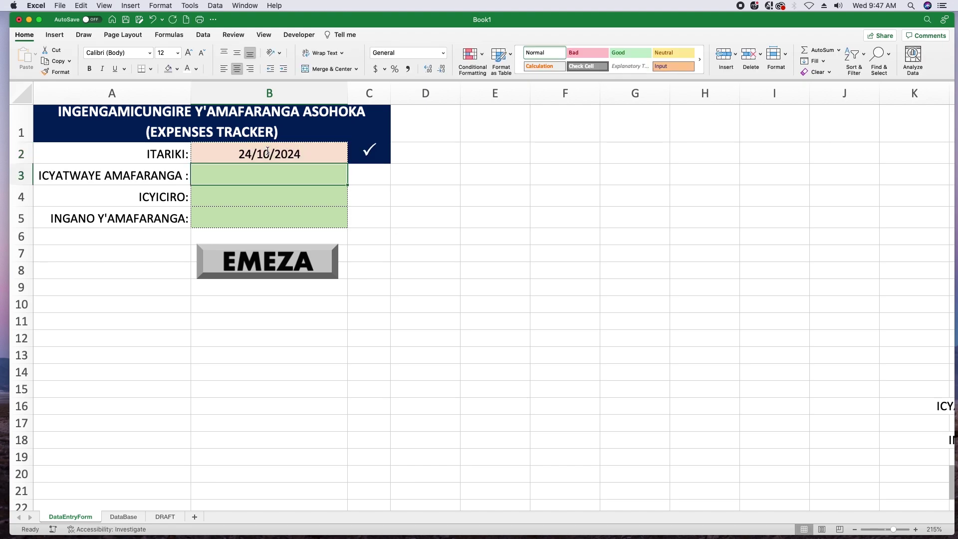
type("Kwishyura inzu")
key("Return")
type("ICUMBI")
key("Return")
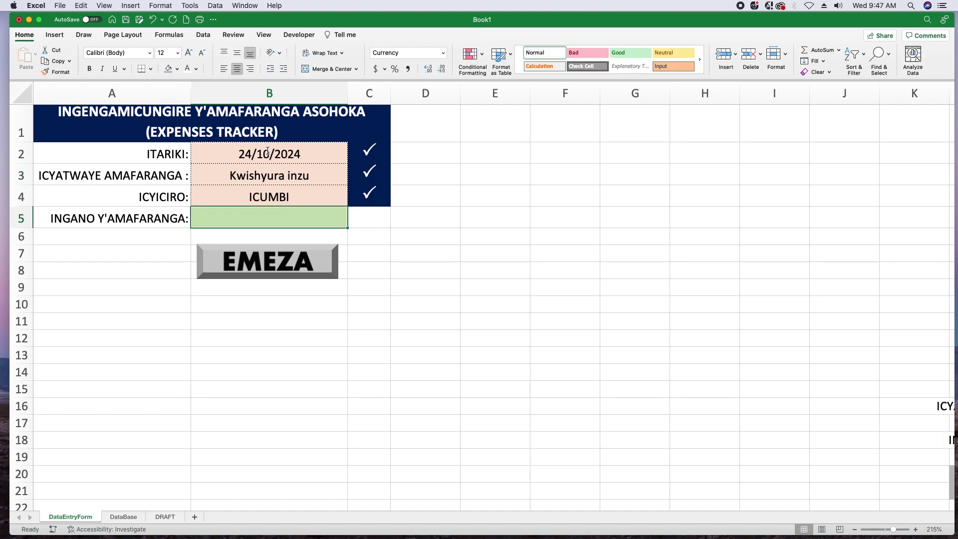
type("250000")
key("Return")
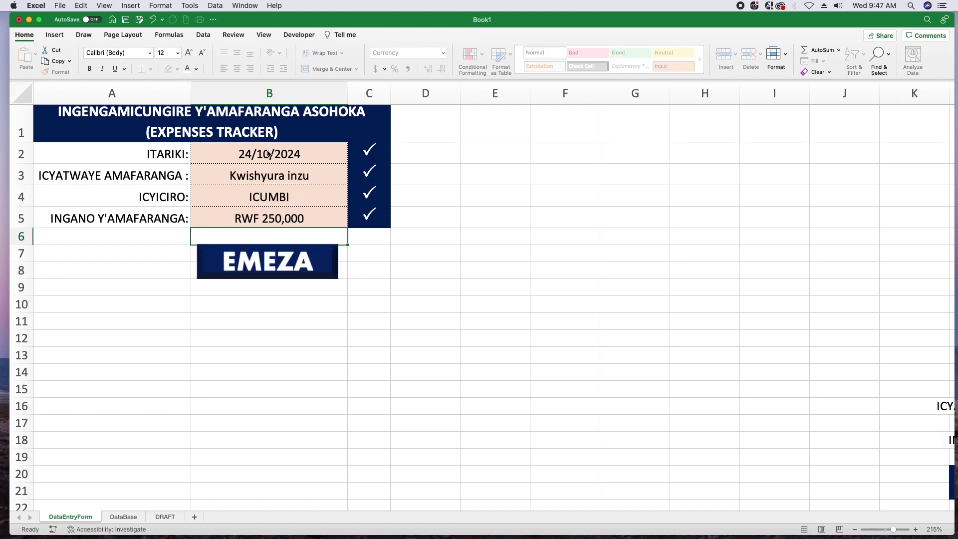
left_click(282, 272)
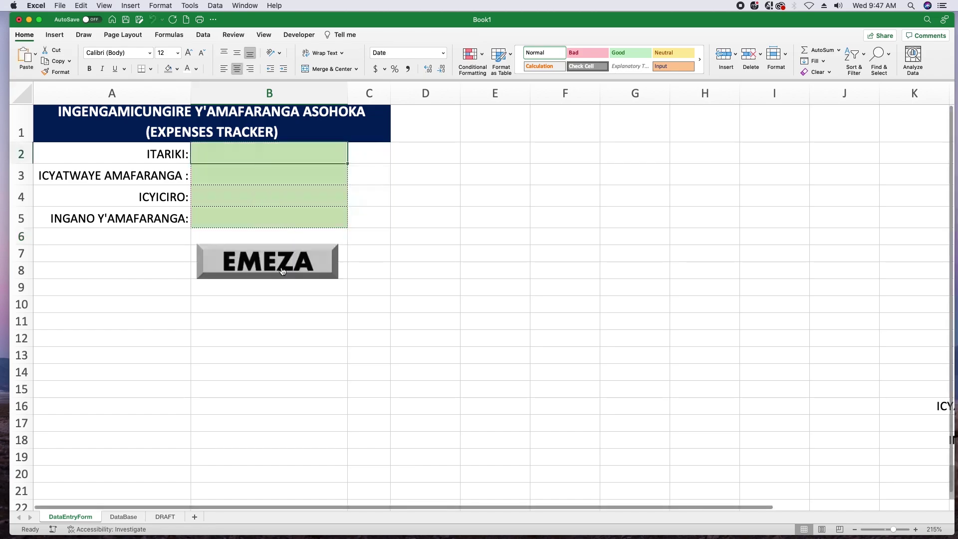
left_click(124, 518)
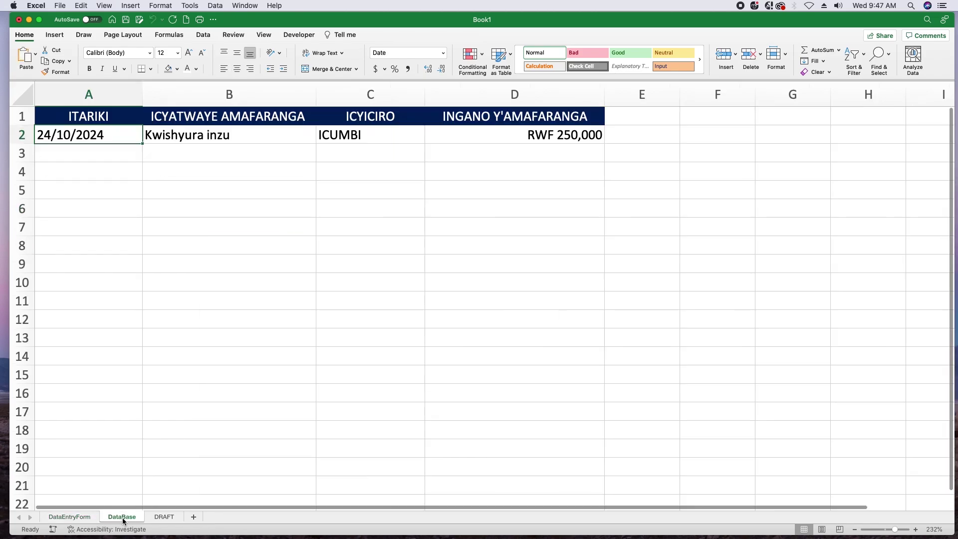
Start another entry on the DataEntryForm sheet with =TODAY() as the date and Kugura inyama as the expense
left_click(70, 517)
type("=TODAY(")
key("Return")
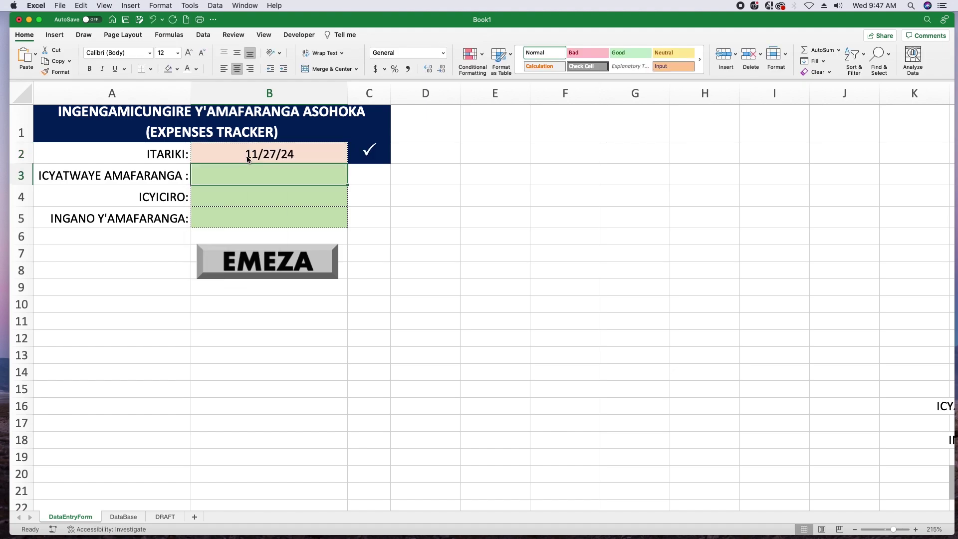
type("GUGURA")
key("BackSpace")
key("BackSpace")
key("BackSpace")
key("BackSpace")
key("BackSpace")
type("ugura inyama")
key("Return")
Complete the entry with category IBIRYO and amount 10000, and submit it through EMEZA, checking the DataBase sheet
type("IBIRYOP")
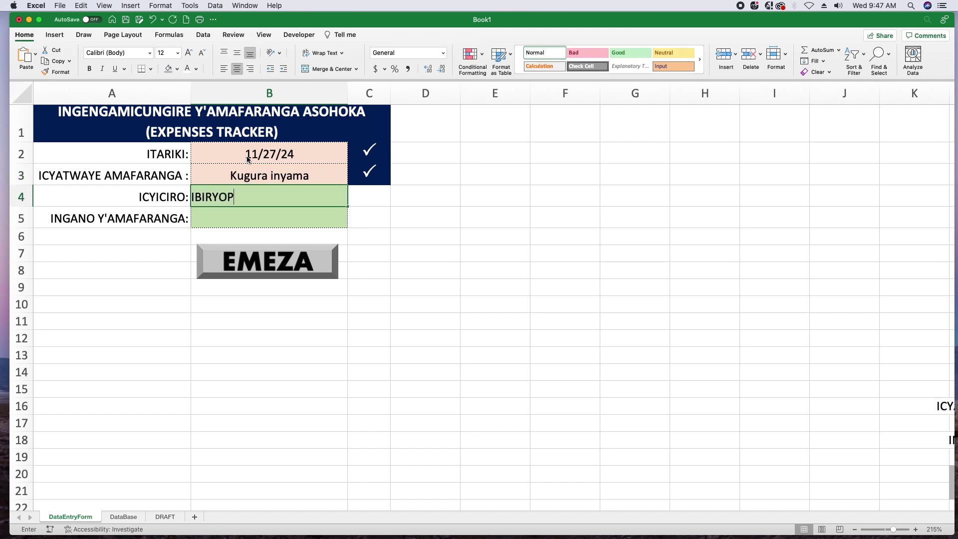
key("Return")
type("10000")
key("Return")
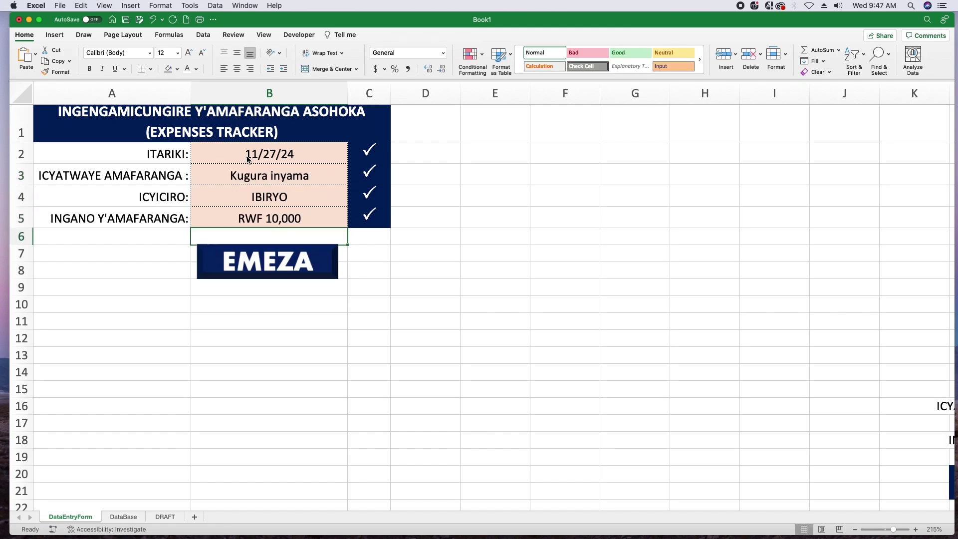
left_click(282, 267)
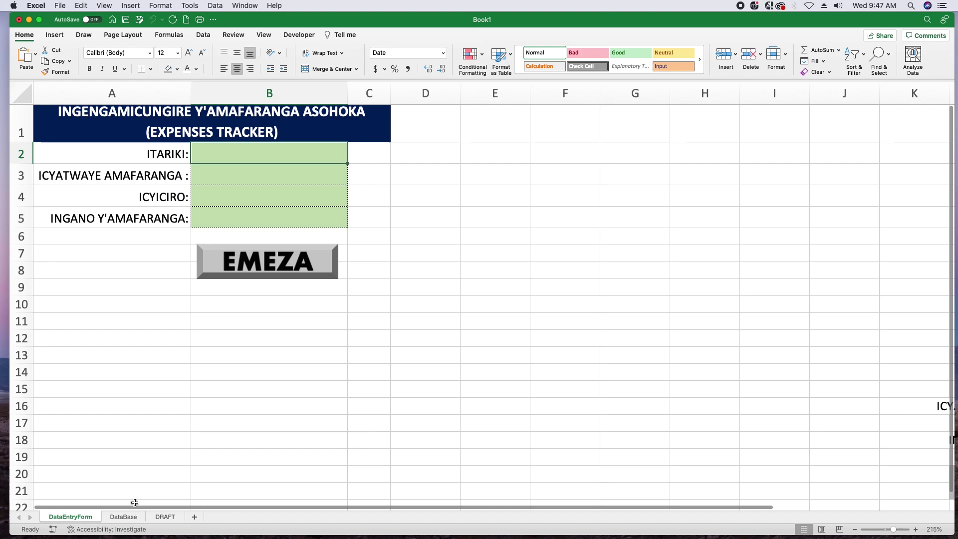
left_click(132, 518)
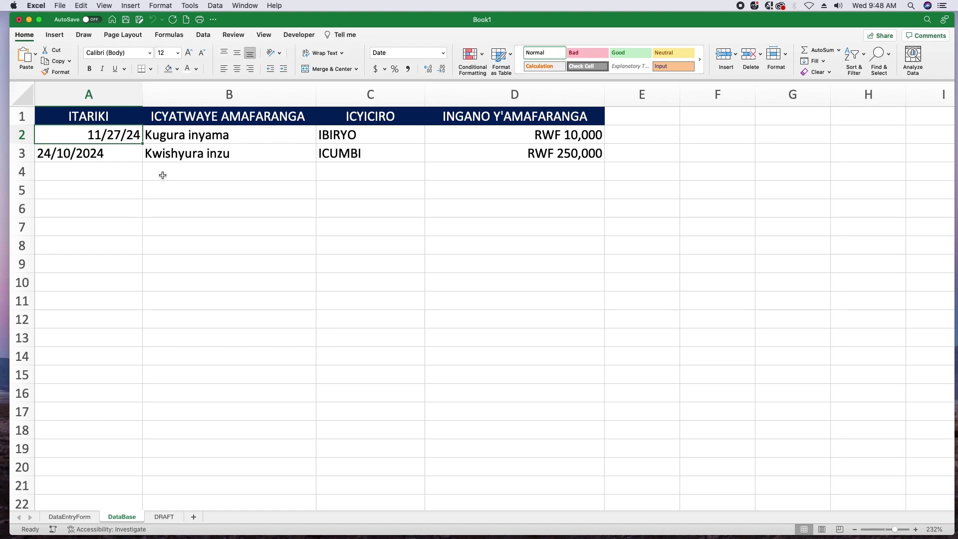
Begin a third entry on the DataEntryForm sheet with =TODAY() as the date and Kugura isabune as the expense
key("ctrl+Page_Up")
type("=today(")
key("Return")
type("Ku")
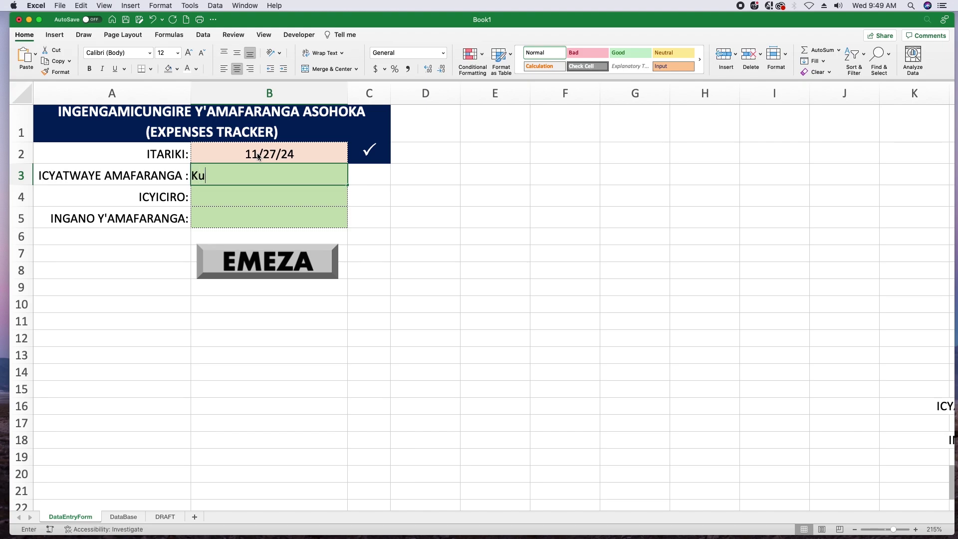
type("gura isabune")
key("Return")
Add category IBIKORESHO BYO MURUGO and amount 1500, and submit the entry through EMEZA, checking the DataBase sheet
type("IBIKO")
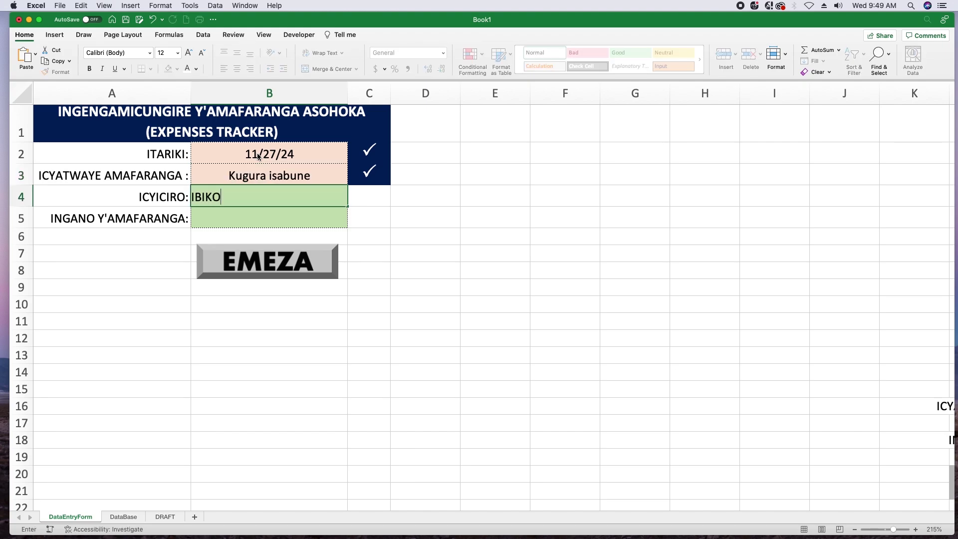
type("RESHO BYO MURUGO")
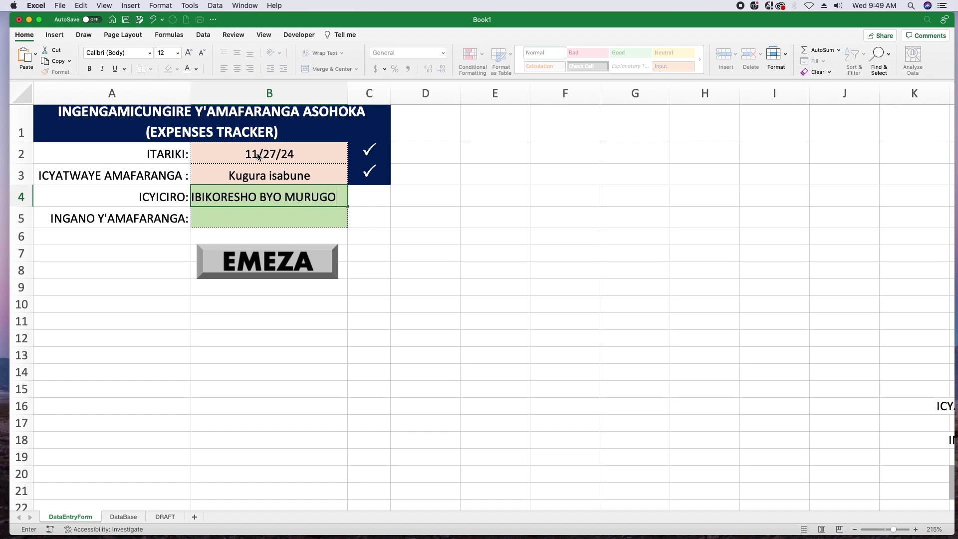
key("Return")
type("1500")
key("Return")
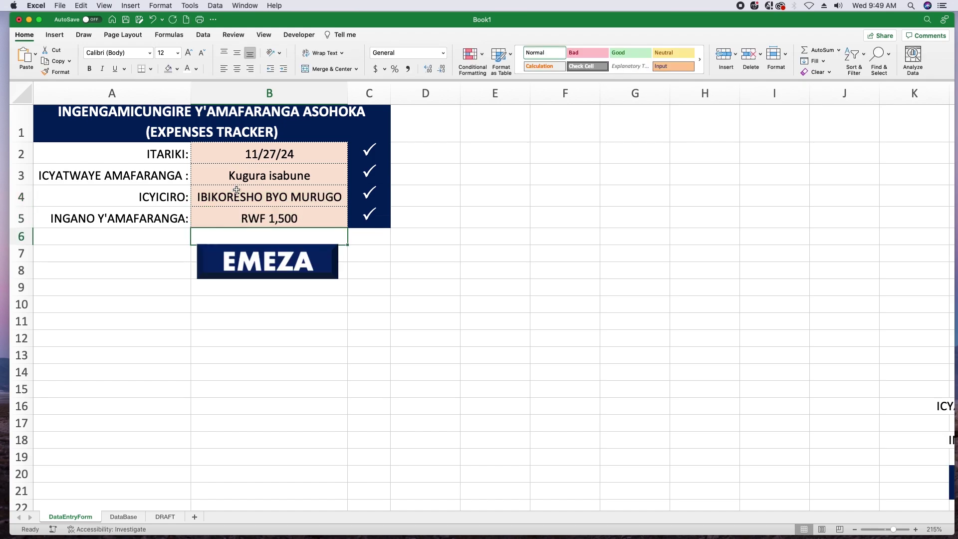
left_click(277, 265)
left_click(123, 516)
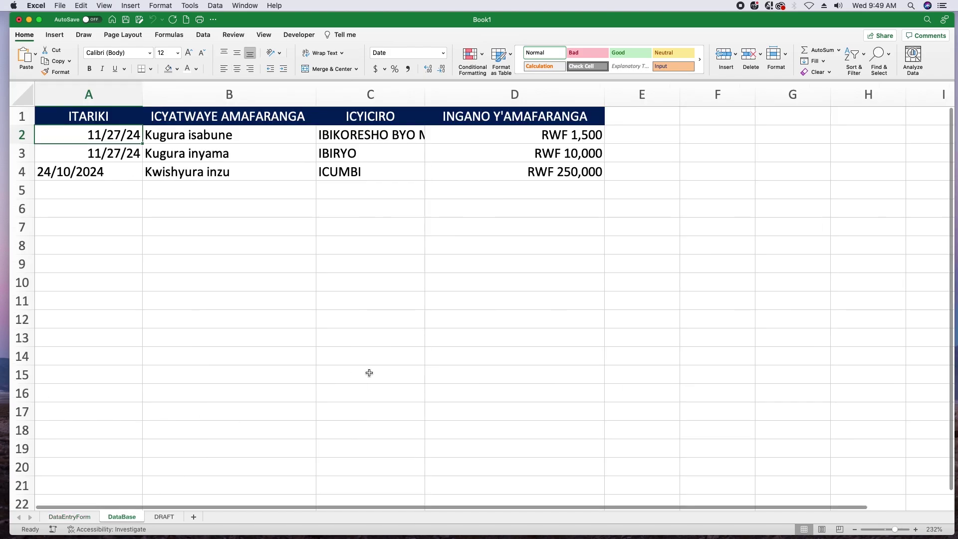
left_click(369, 373)
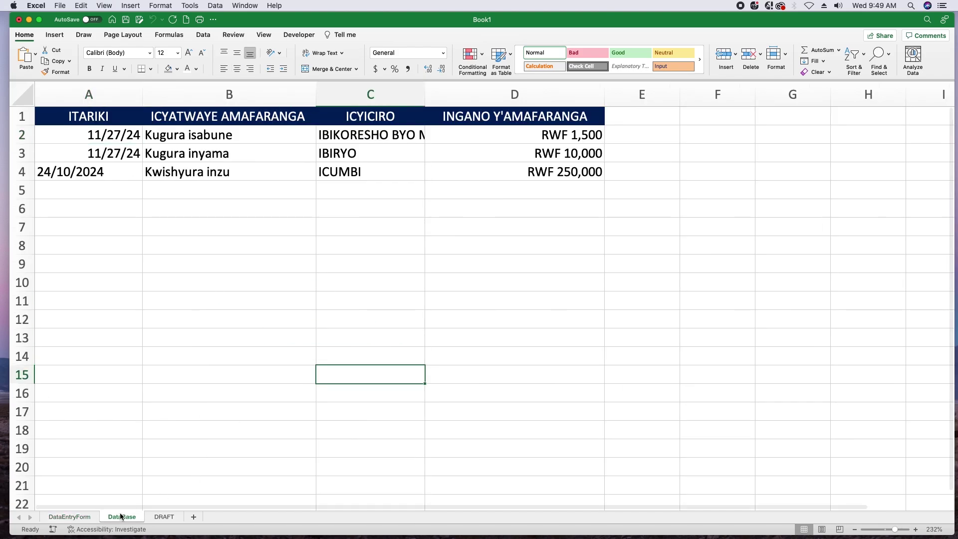
left_click(70, 517)
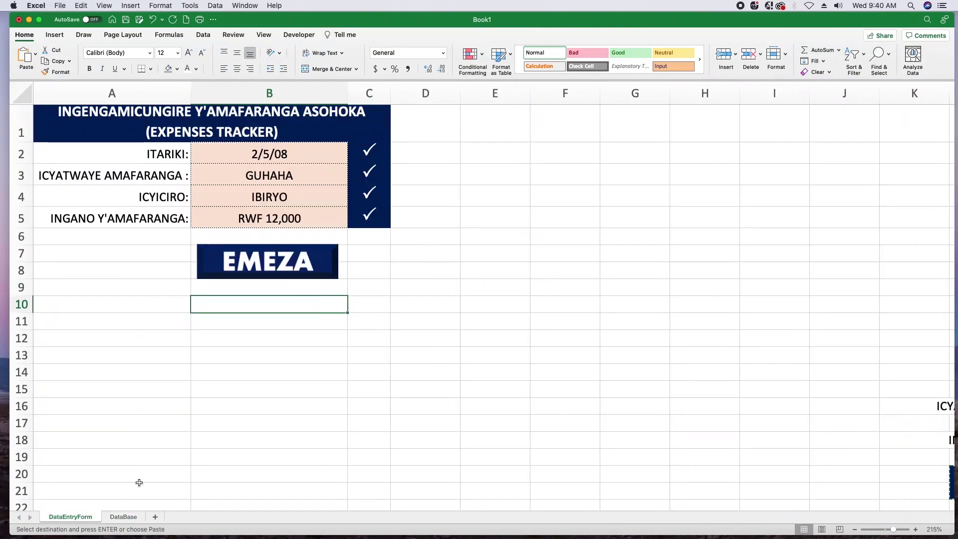
left_click(123, 516)
left_click(71, 517)
left_click(248, 357)
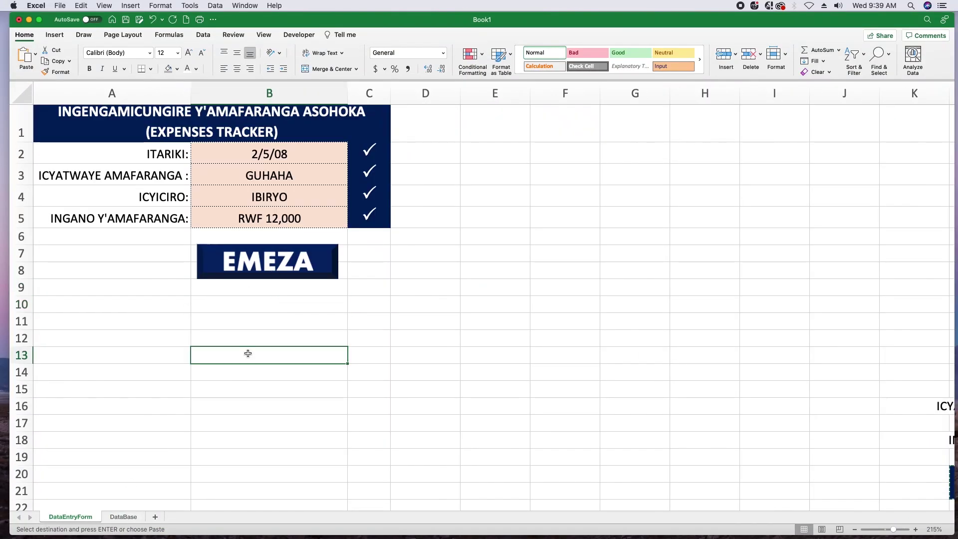
left_click(305, 304)
left_click(380, 299)
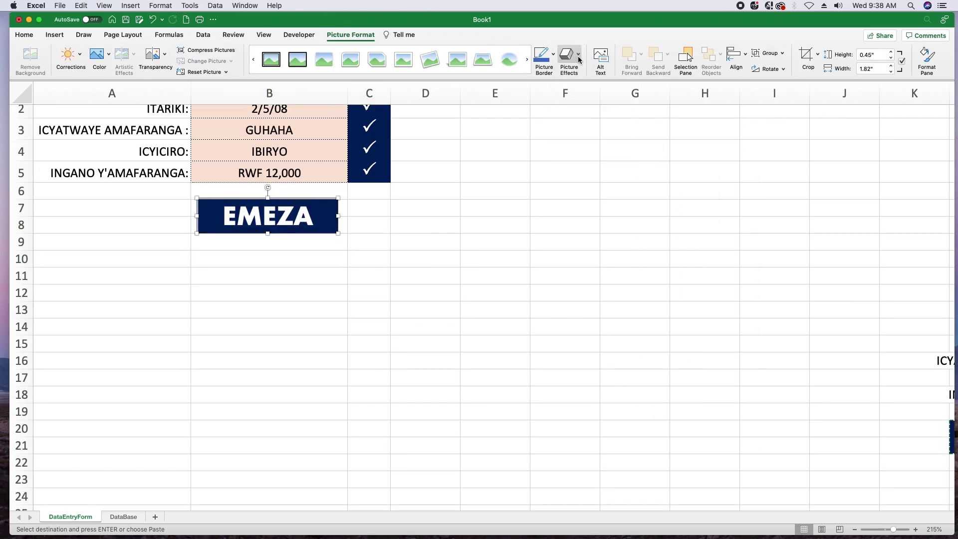
scroll(733, 512, "right", 3)
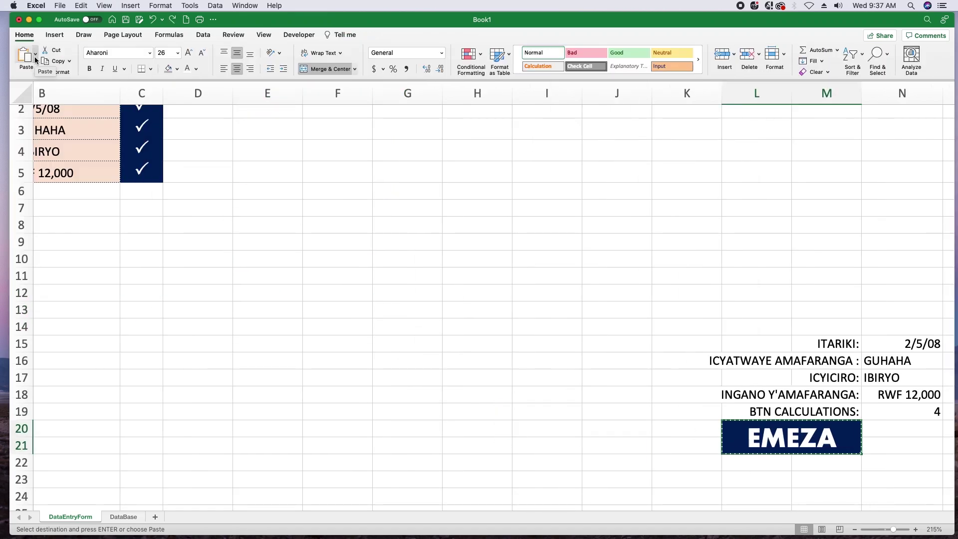
left_click(848, 443)
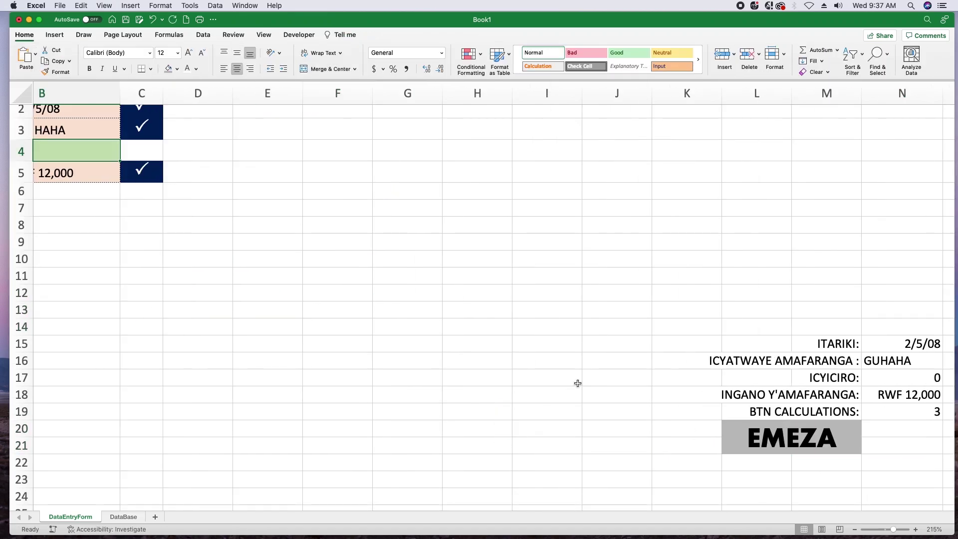